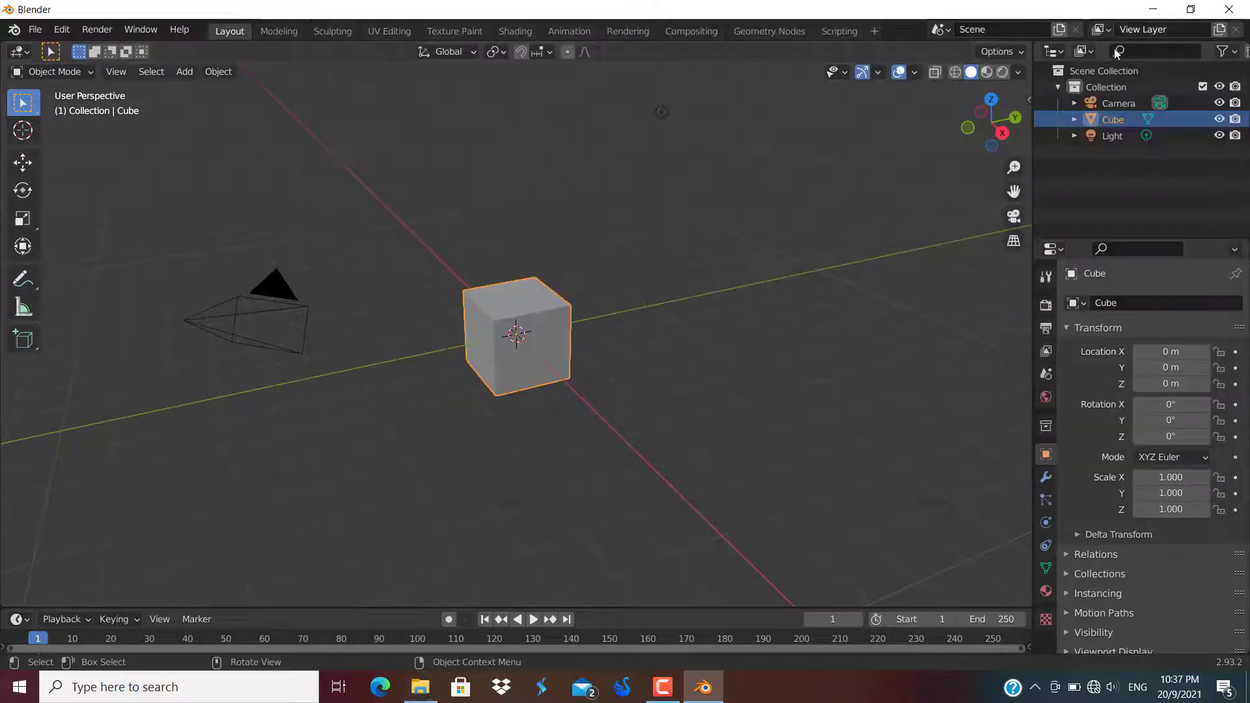
Step: Delete the default cube from the scene
key("x")
left_click(490, 298)
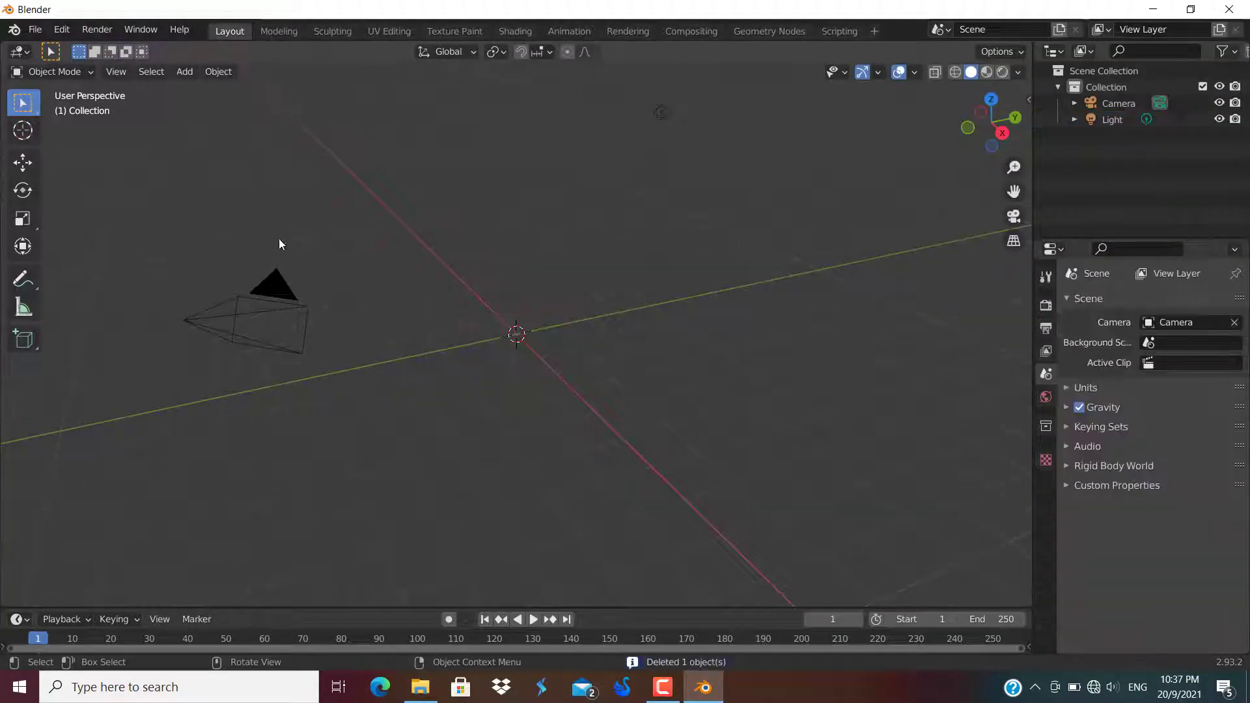
Step: Import the Wavefront file "Blue Criminal 3D Model.obj" from the blue model's Model folder inside "5 Crimenal bundle" on the Desktop
left_click(41, 36)
mouse_move(62, 253)
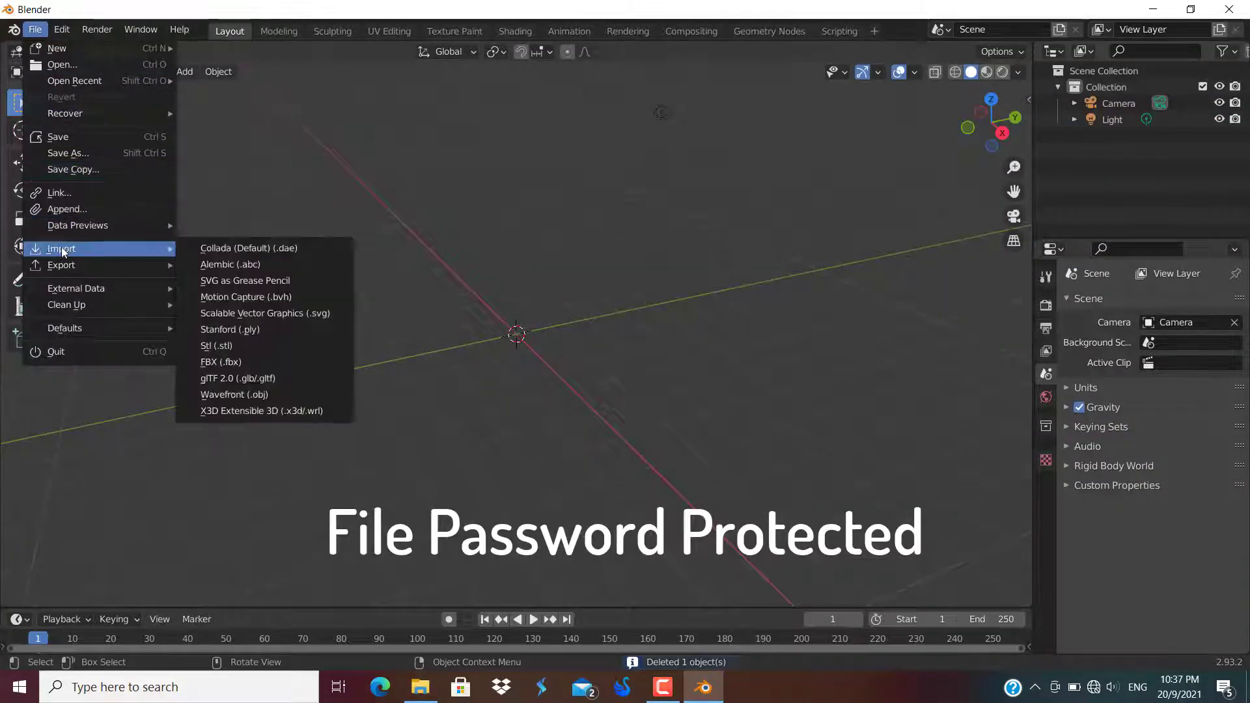
left_click(305, 396)
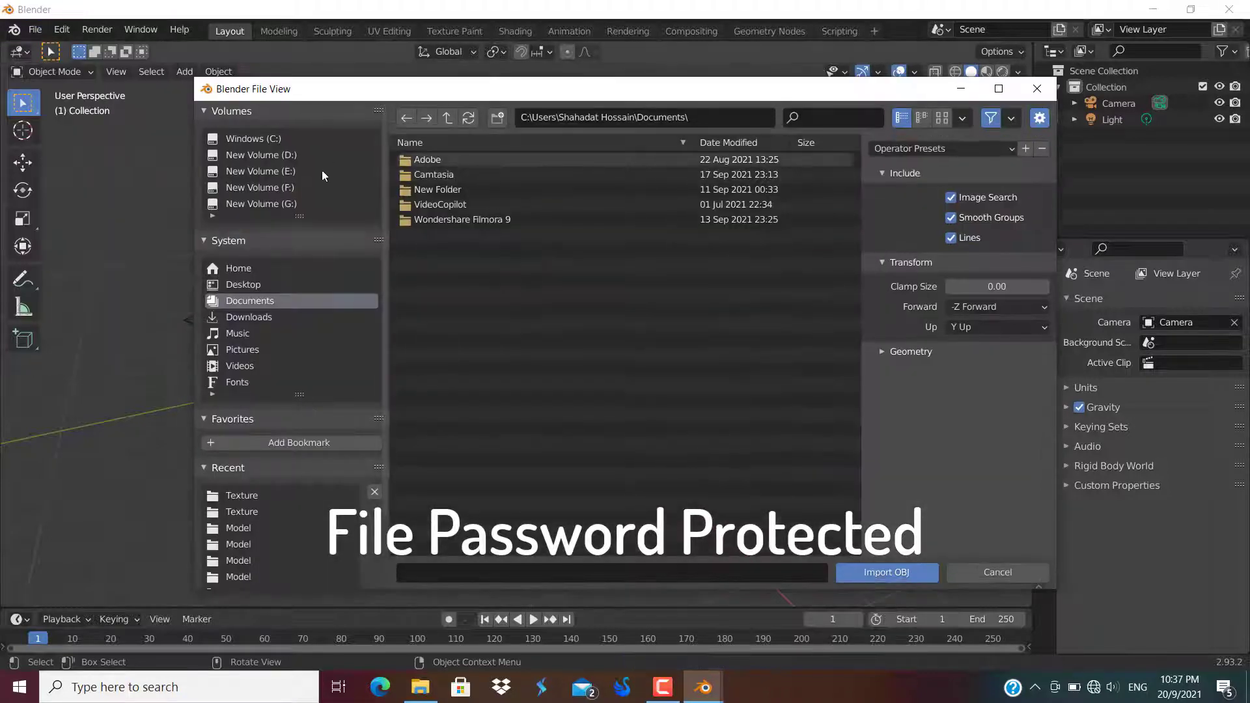
left_click(243, 285)
double_click(420, 163)
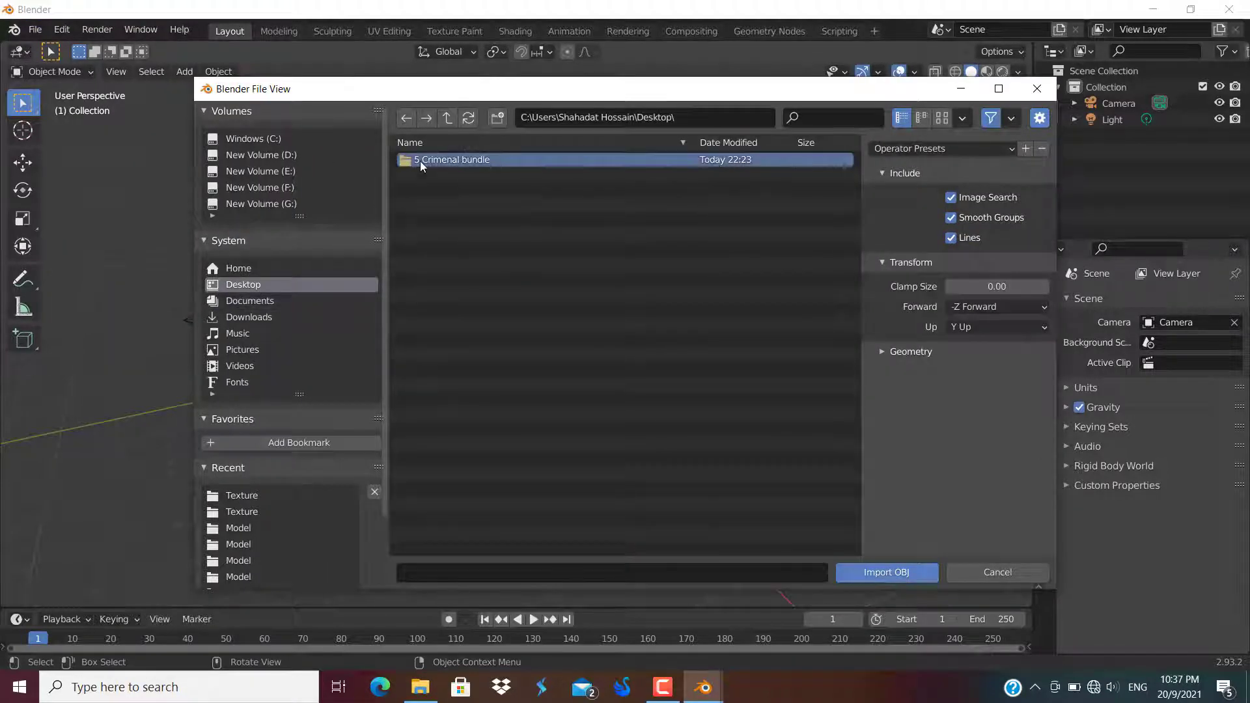
double_click(443, 161)
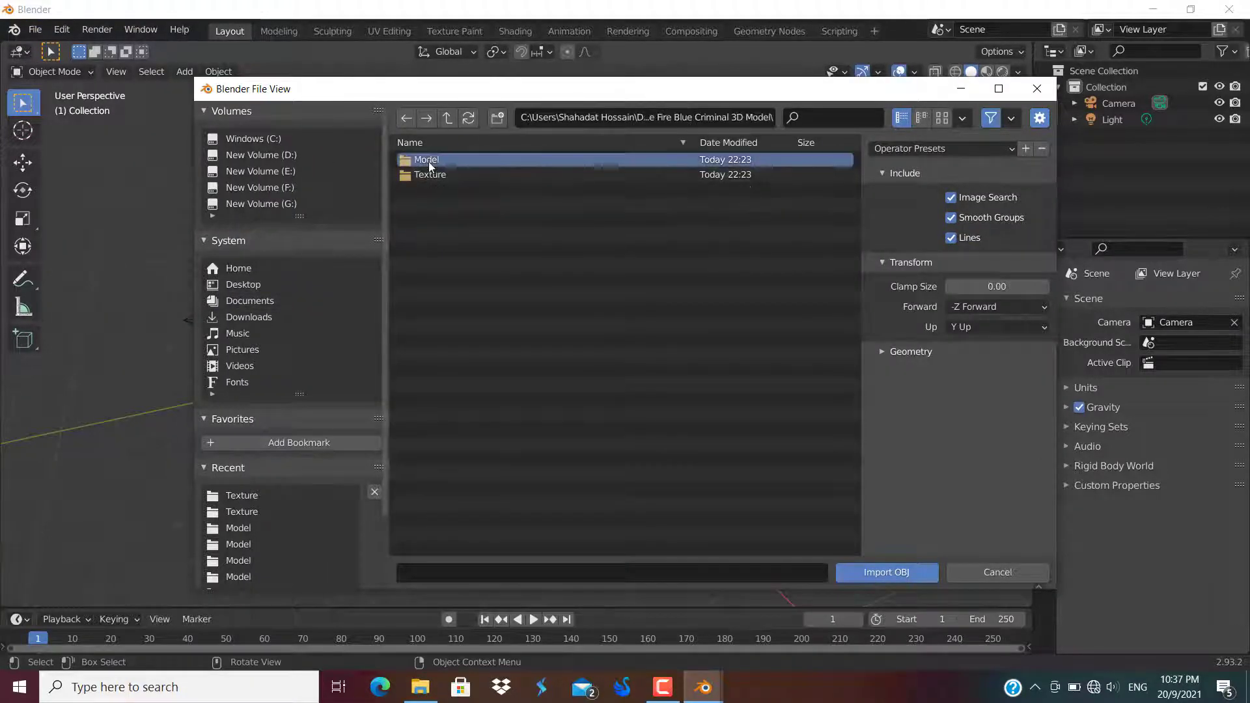
double_click(428, 161)
left_click(438, 176)
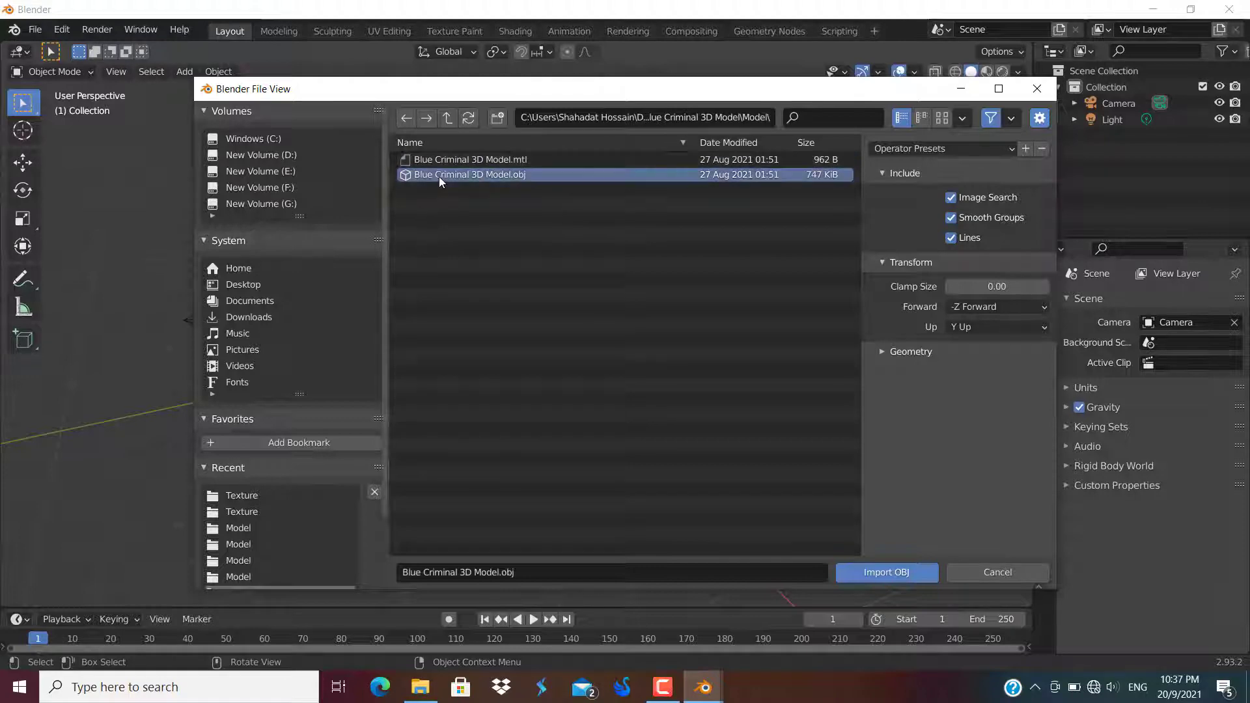
left_click(862, 576)
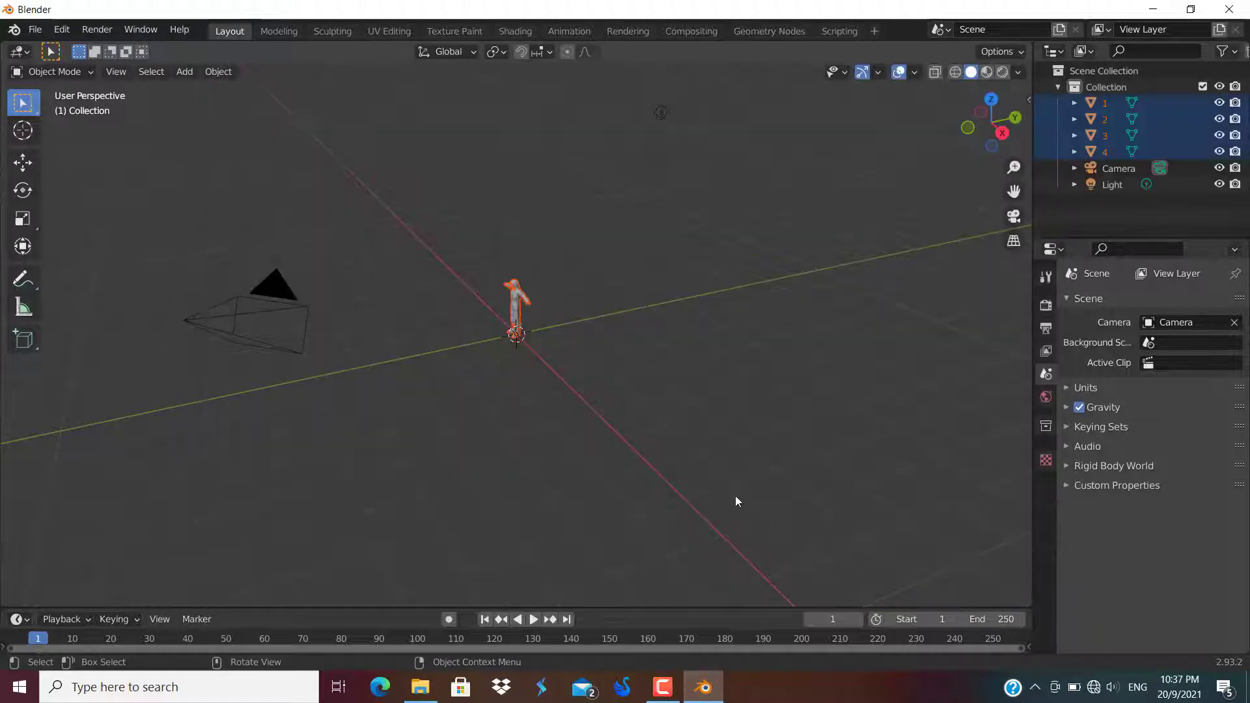
Step: Scale the imported blue criminal up about 2.4 times, move it far along the negative X axis, and deselect it
key("s")
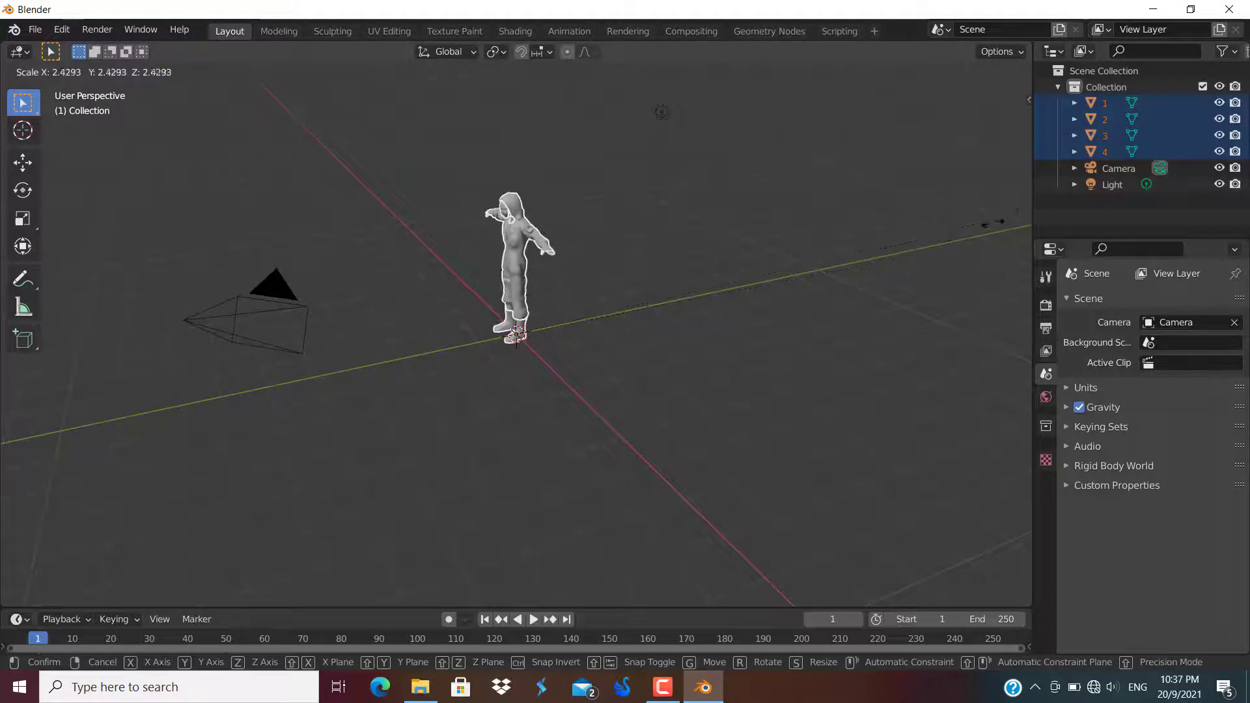
left_click(1000, 228)
middle_click_drag(761, 318, 790, 339)
left_click(24, 164)
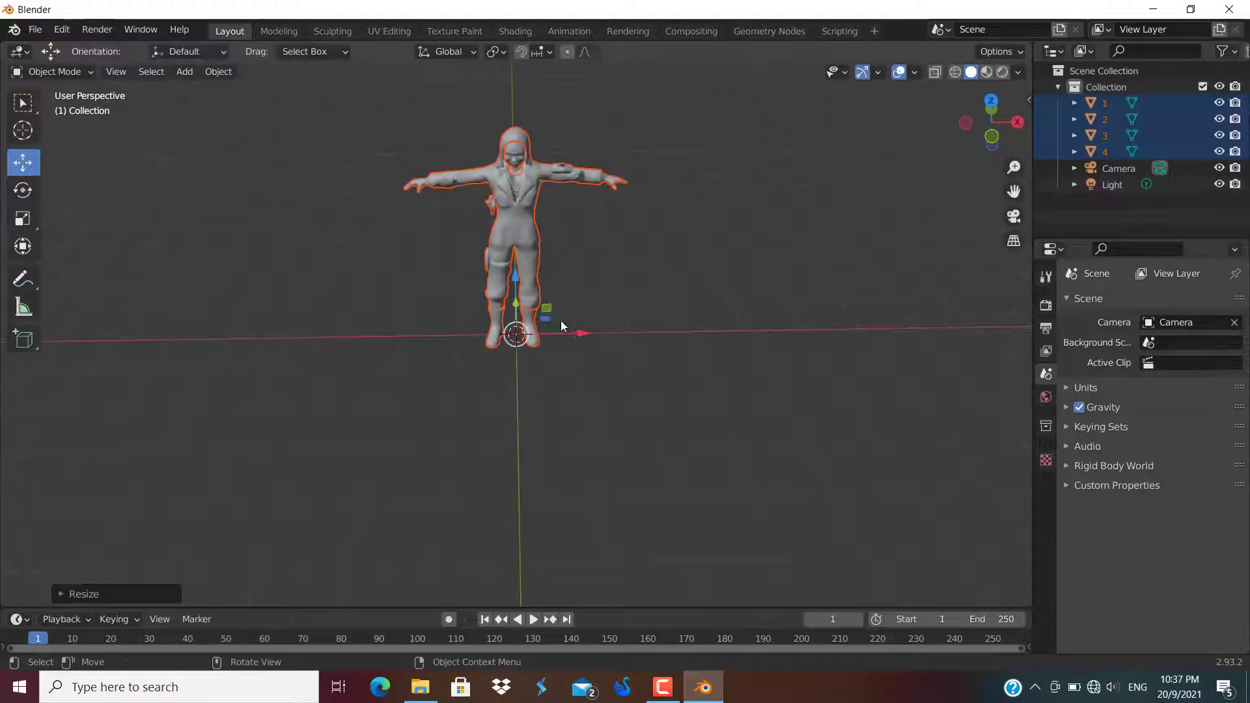
left_click_drag(583, 338, 232, 364)
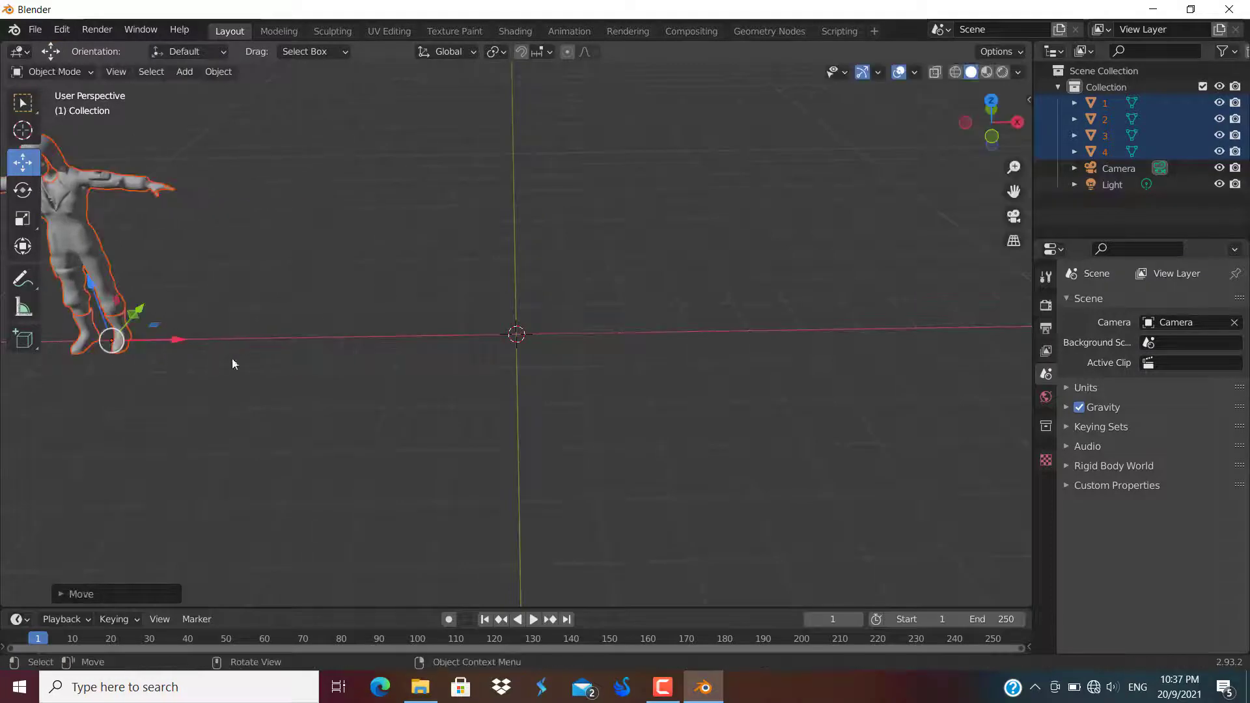
middle_click_drag(232, 364, 303, 359)
left_click(227, 311)
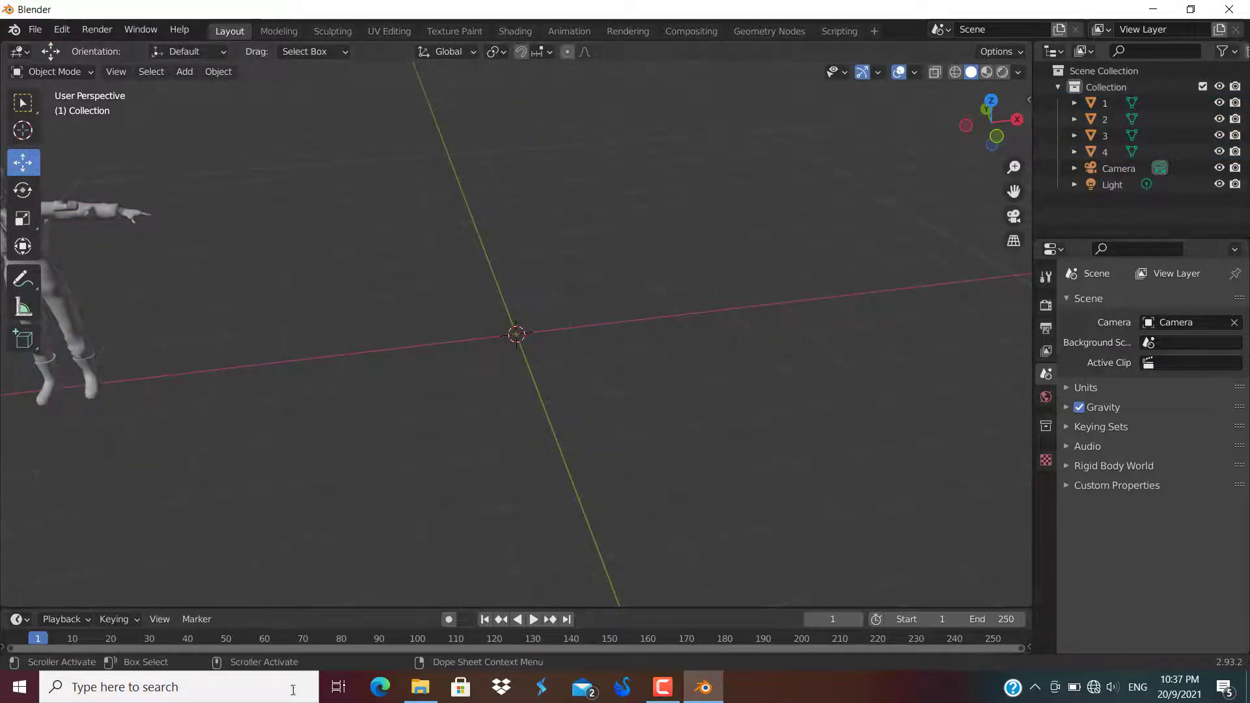
Step: Switch to File Explorer and examine the Model folder of "Free Fire Green Criminal 3D Model"
left_click(418, 688)
left_click(331, 77)
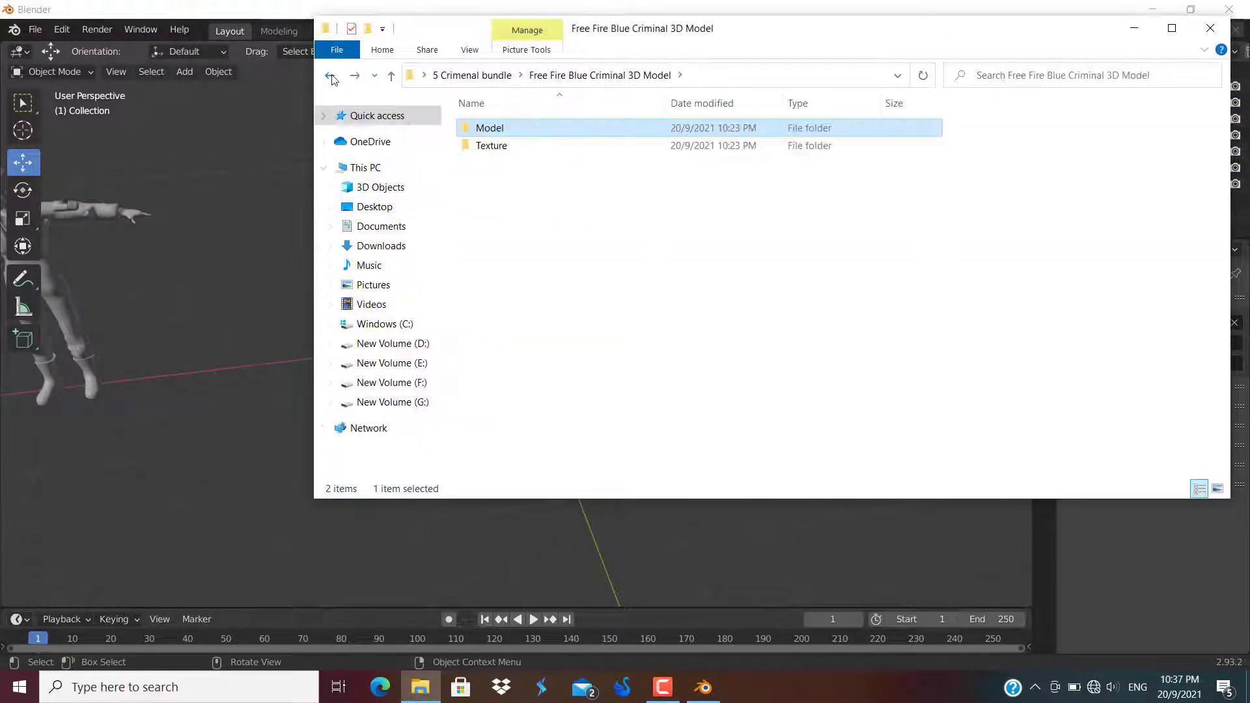
left_click(331, 77)
double_click(502, 144)
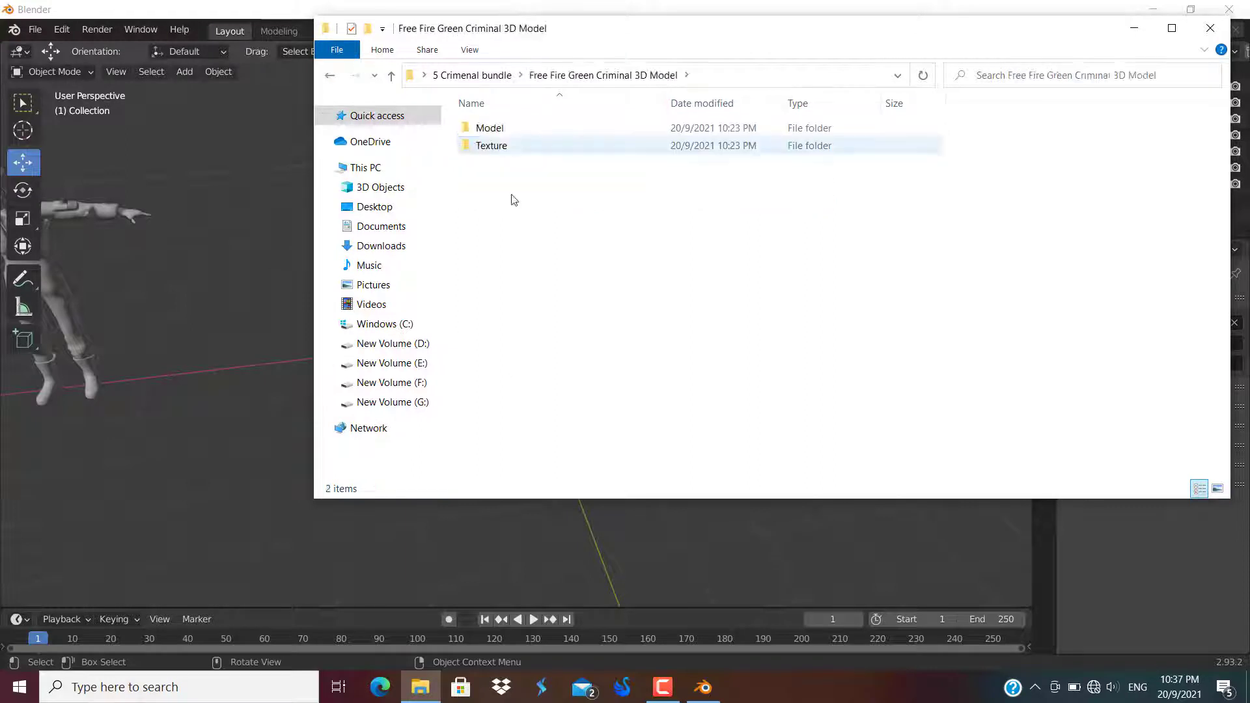
double_click(515, 129)
left_click(829, 212)
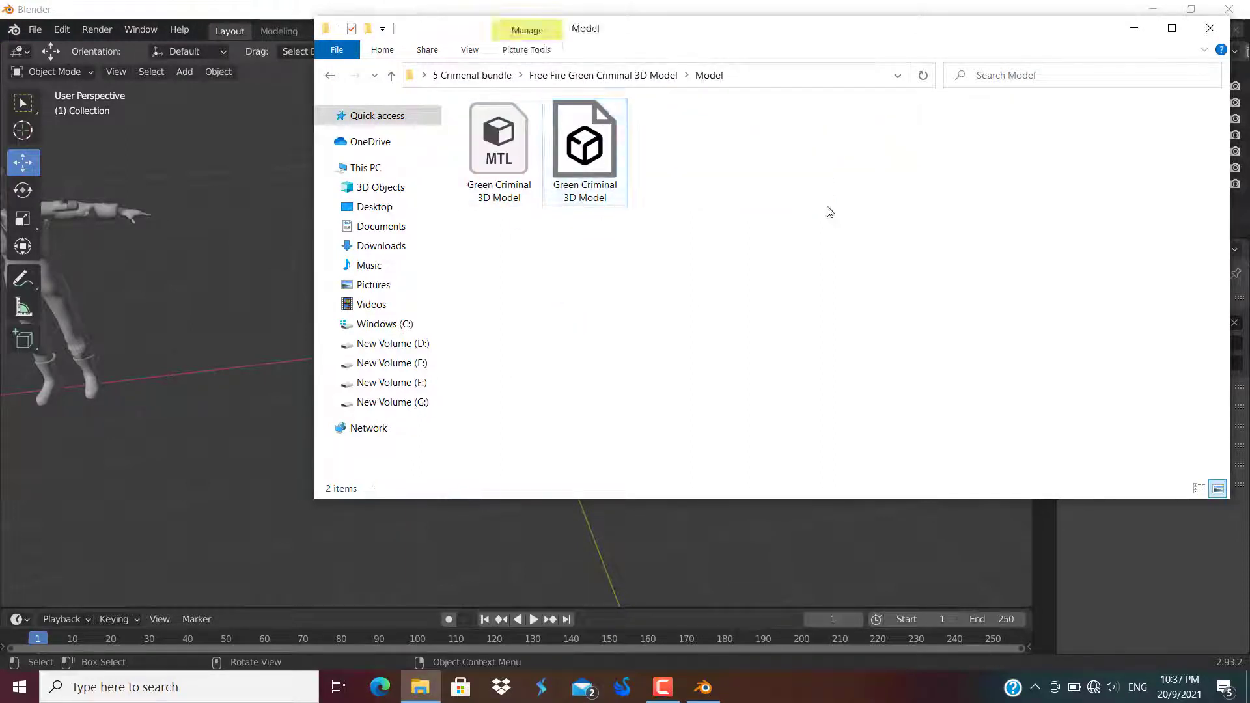
left_click(1132, 29)
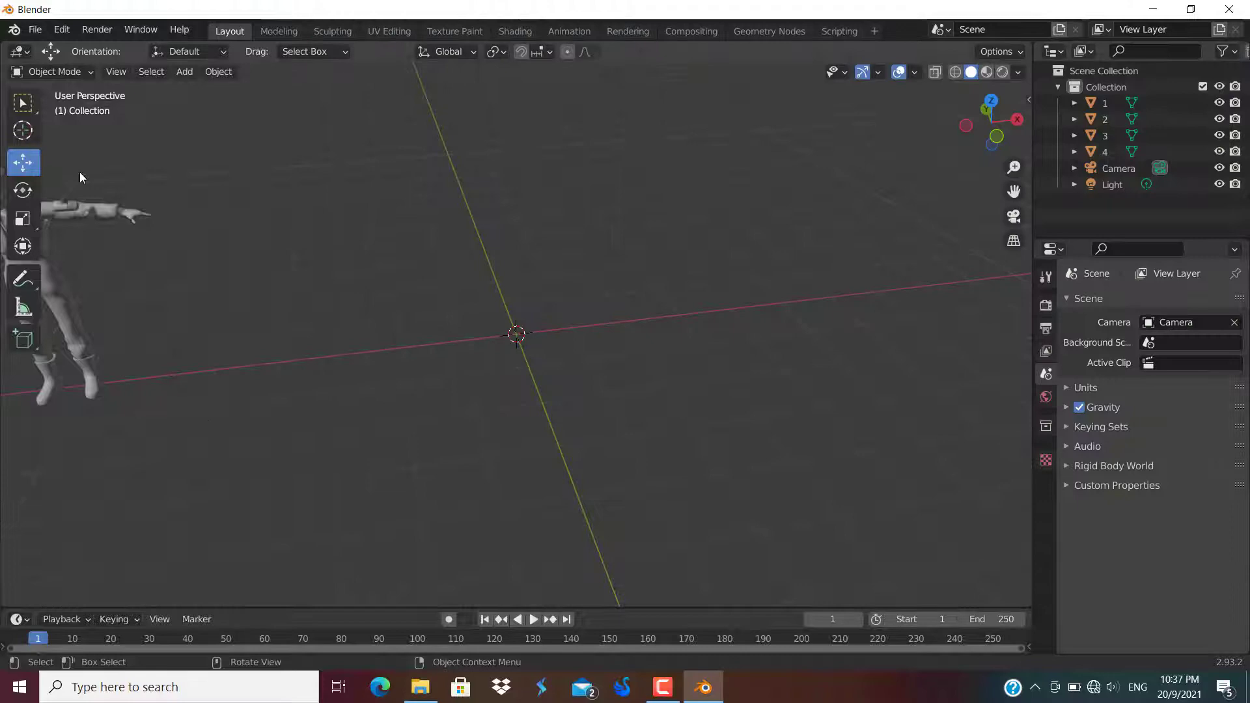
Step: Import the Wavefront file "Green Criminal 3D Model.obj" from the Model folder of the bundle's green criminal
left_click(35, 30)
mouse_move(66, 254)
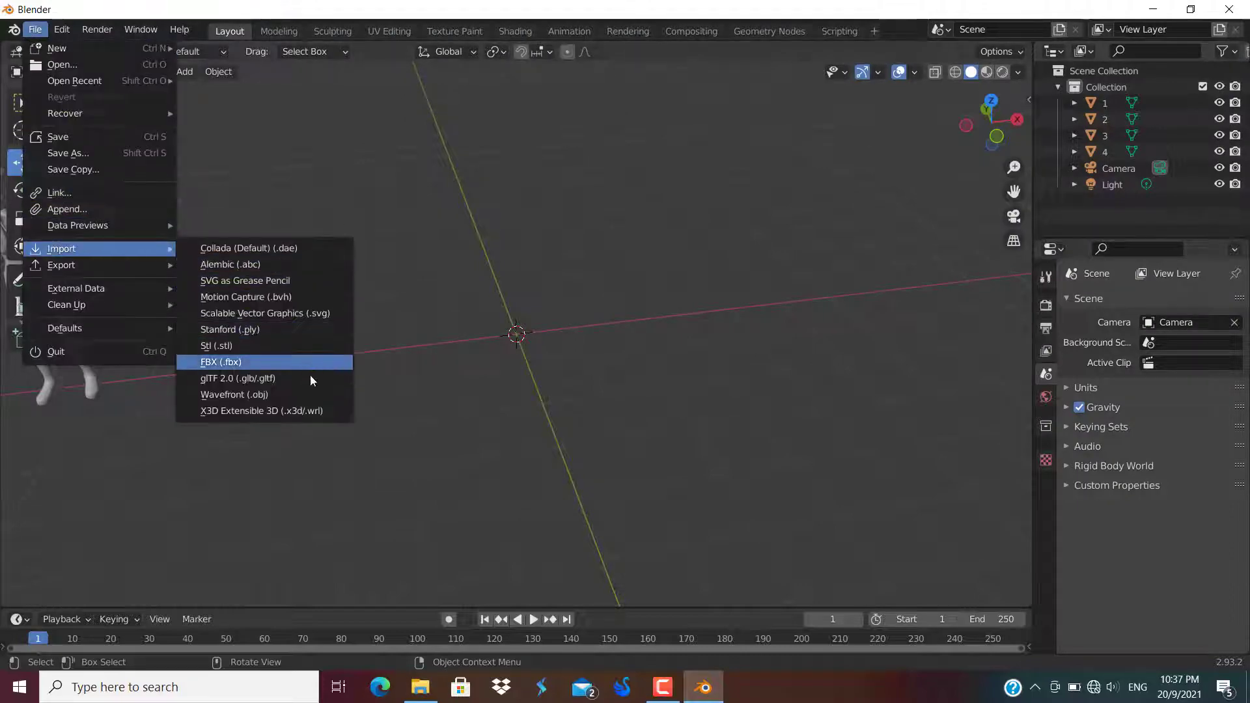
left_click(309, 394)
left_click(447, 117)
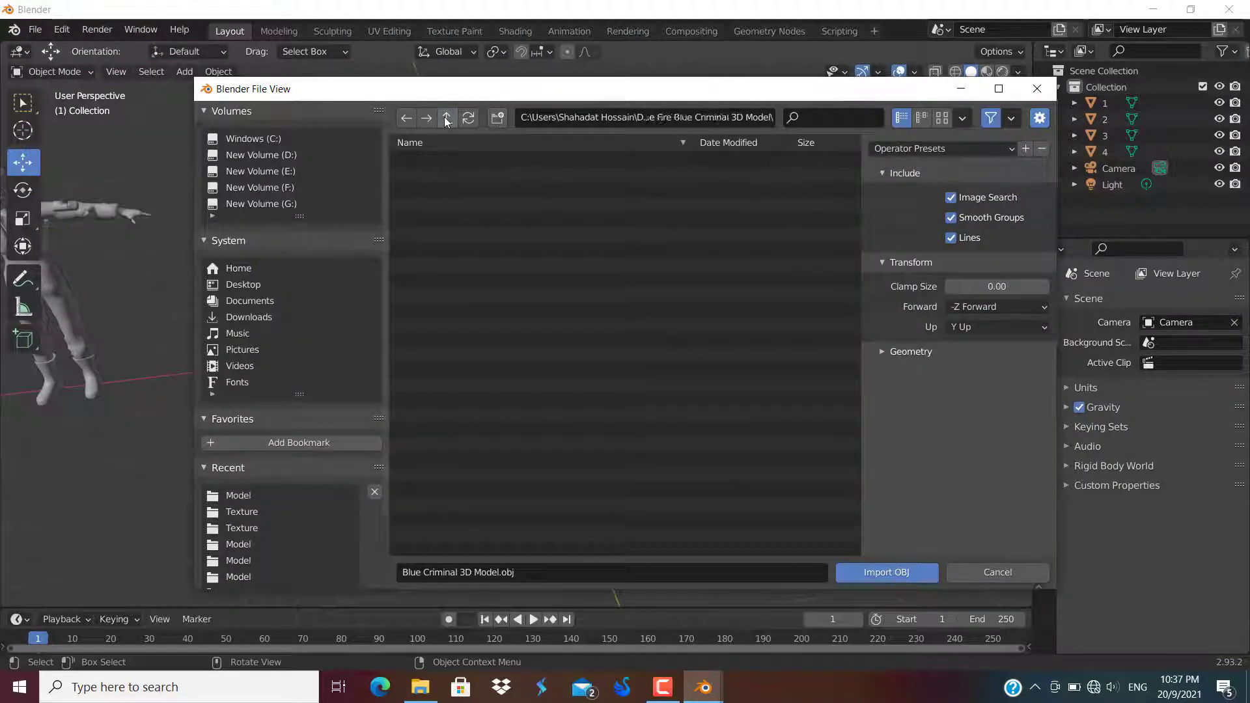
left_click(433, 190)
double_click(426, 159)
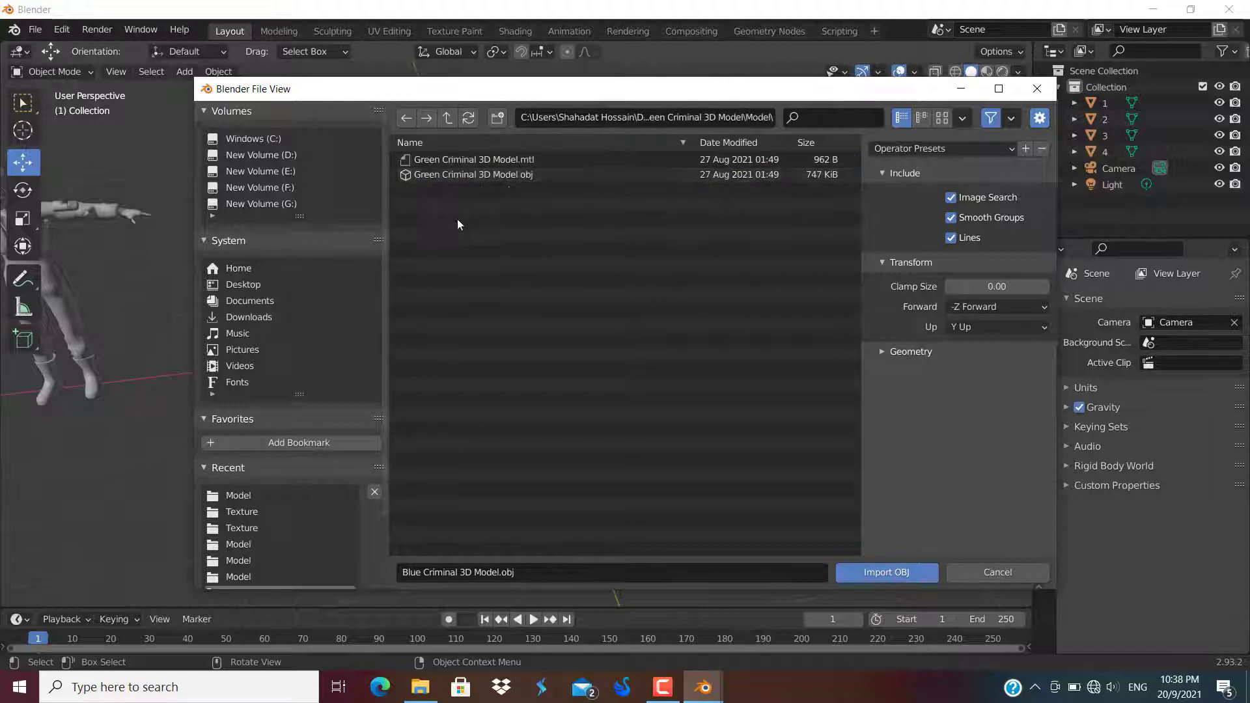
left_click(456, 175)
left_click(885, 571)
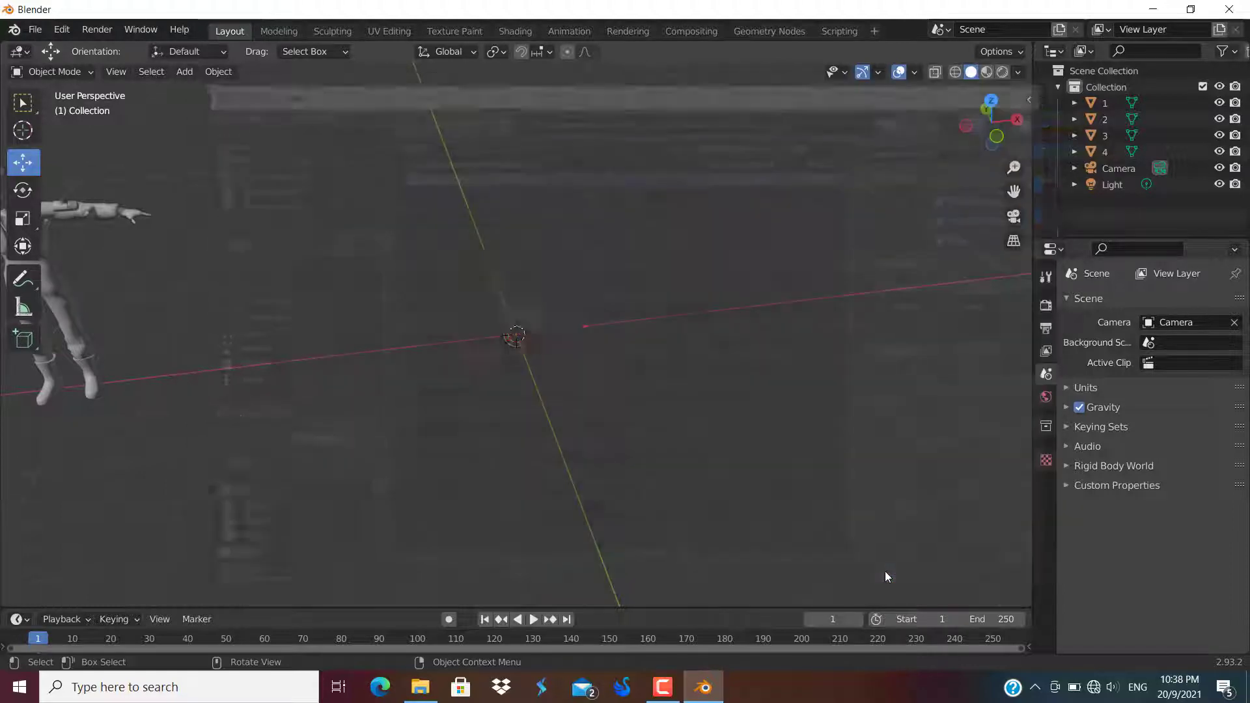
Step: Scale the imported green criminal up to the blue one's size and move it along the negative X axis to stand beside it
key("s")
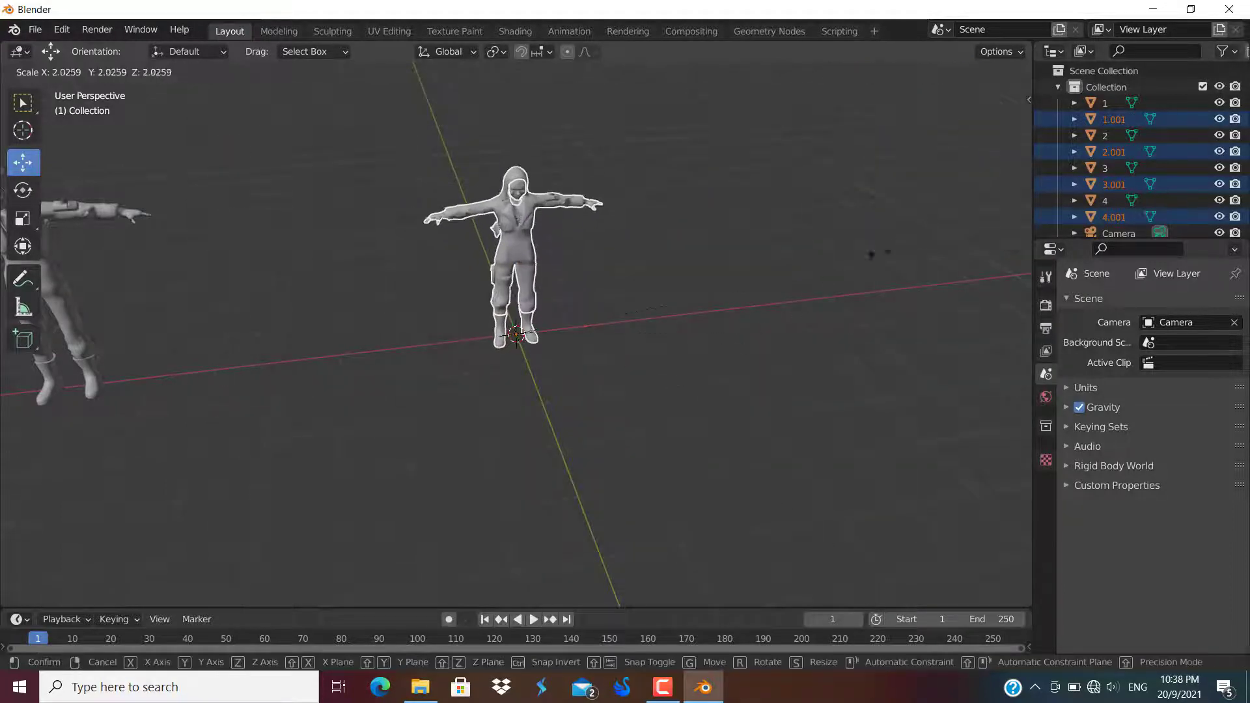
left_click(937, 210)
middle_click_drag(626, 373, 577, 351)
left_click_drag(584, 343, 387, 336)
middle_click_drag(470, 408, 493, 399)
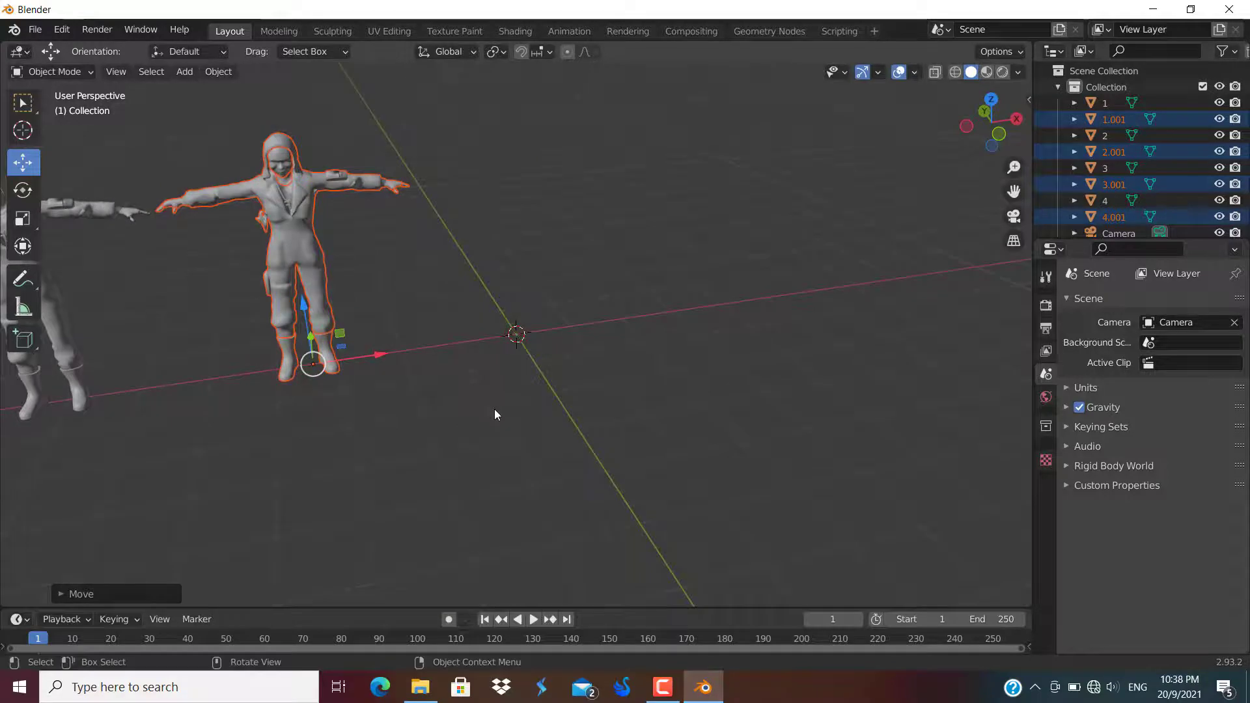
left_click(494, 409)
Step: Switch to File Explorer and examine the Model folder of "Free Fire Purple Criminal 3D Model"
left_click(419, 687)
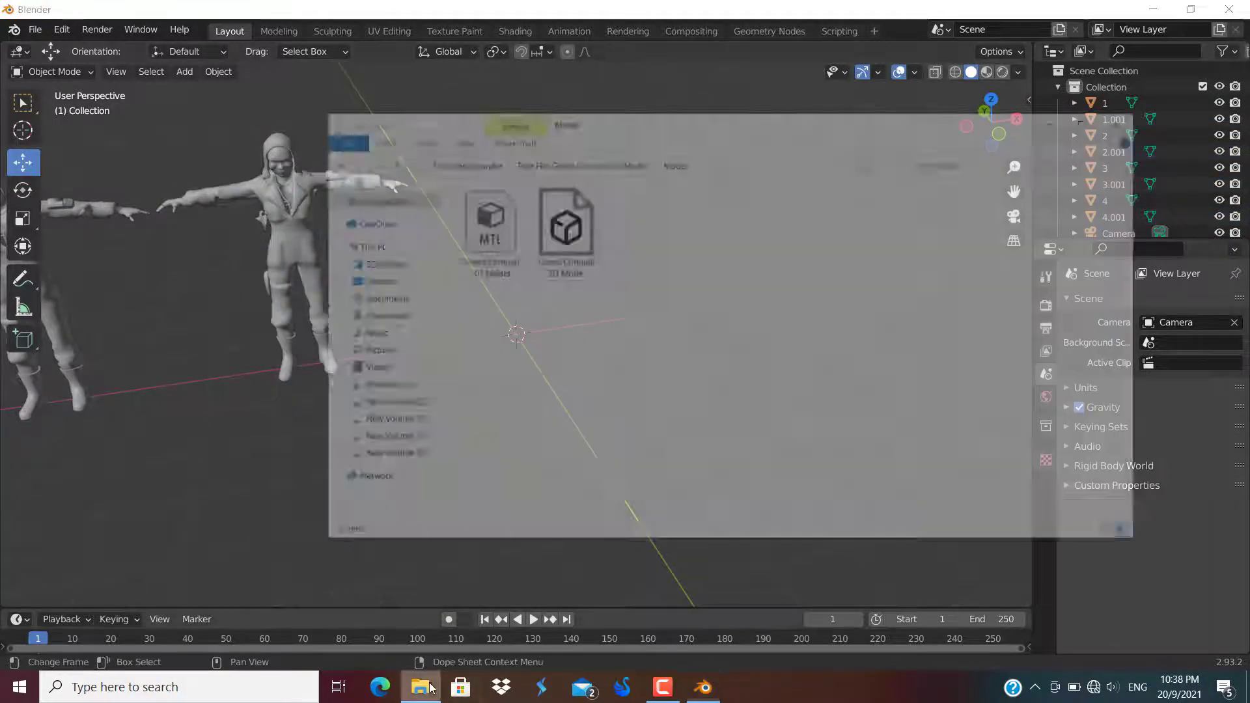
left_click(331, 78)
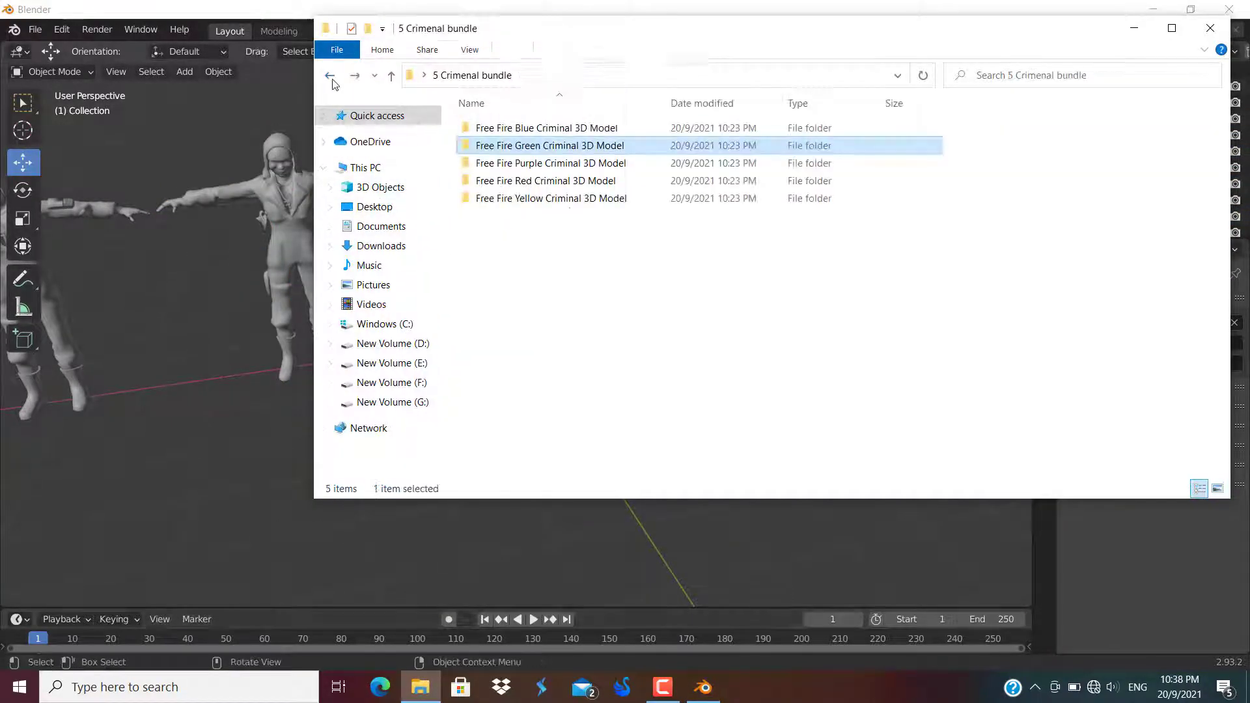
double_click(500, 162)
double_click(502, 128)
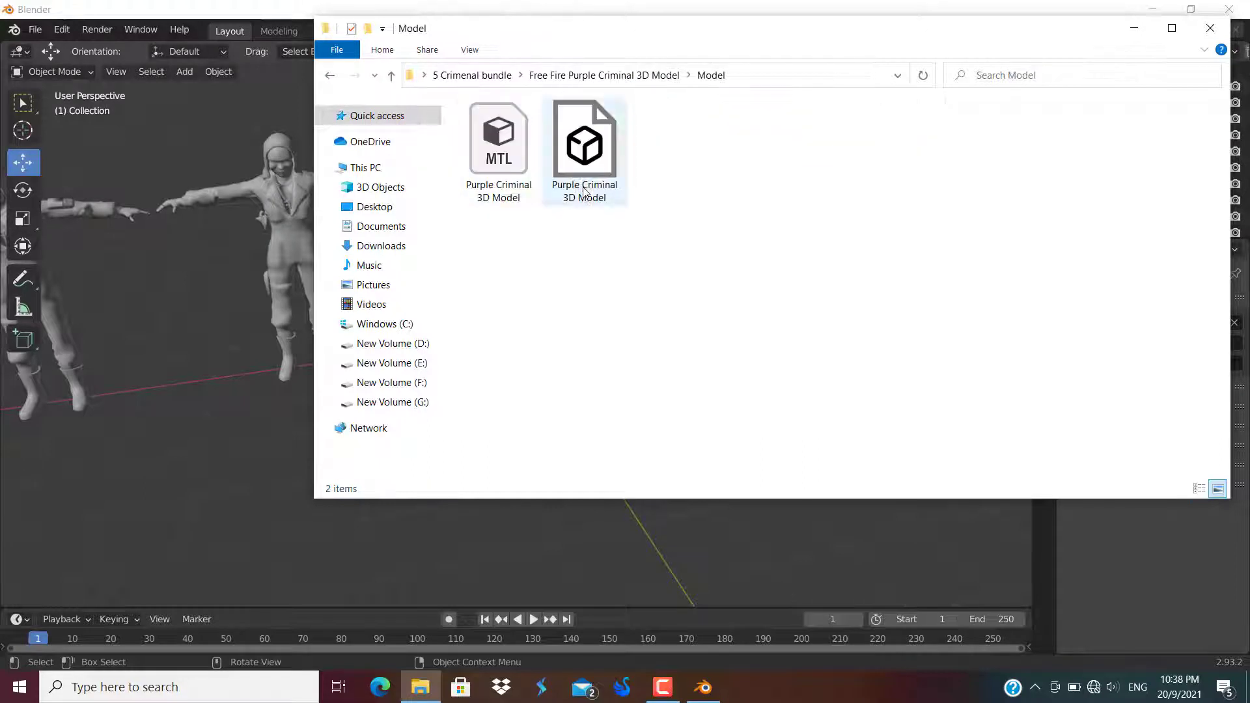
left_click(584, 192)
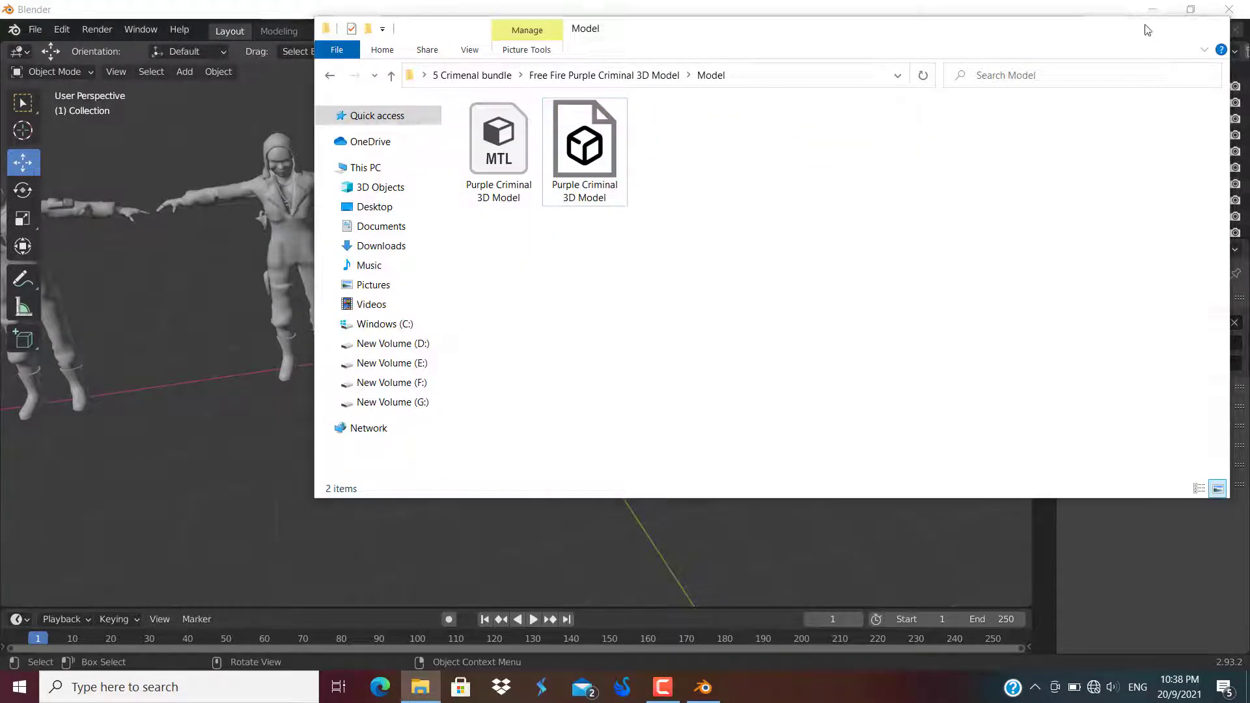
left_click(1146, 29)
Step: Import the Wavefront file "Purple Criminal 3D Model.obj" from the Model folder of the bundle's purple criminal
left_click(35, 29)
mouse_move(65, 252)
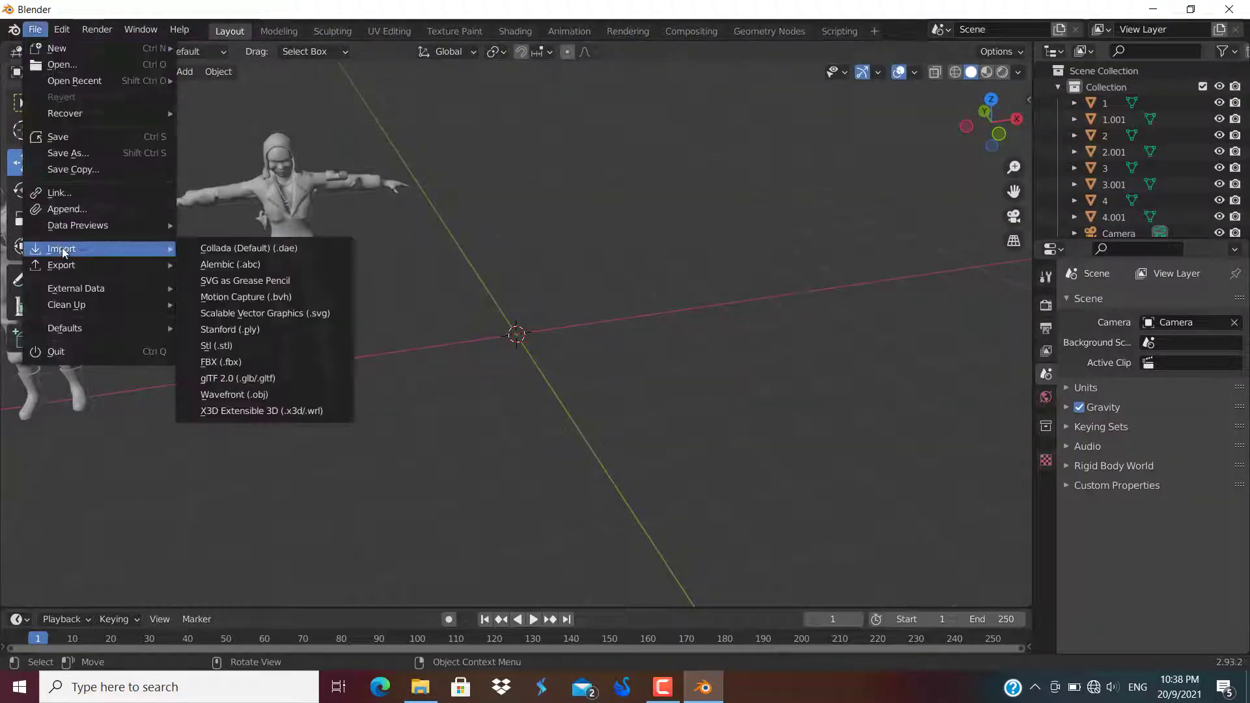
left_click(264, 373)
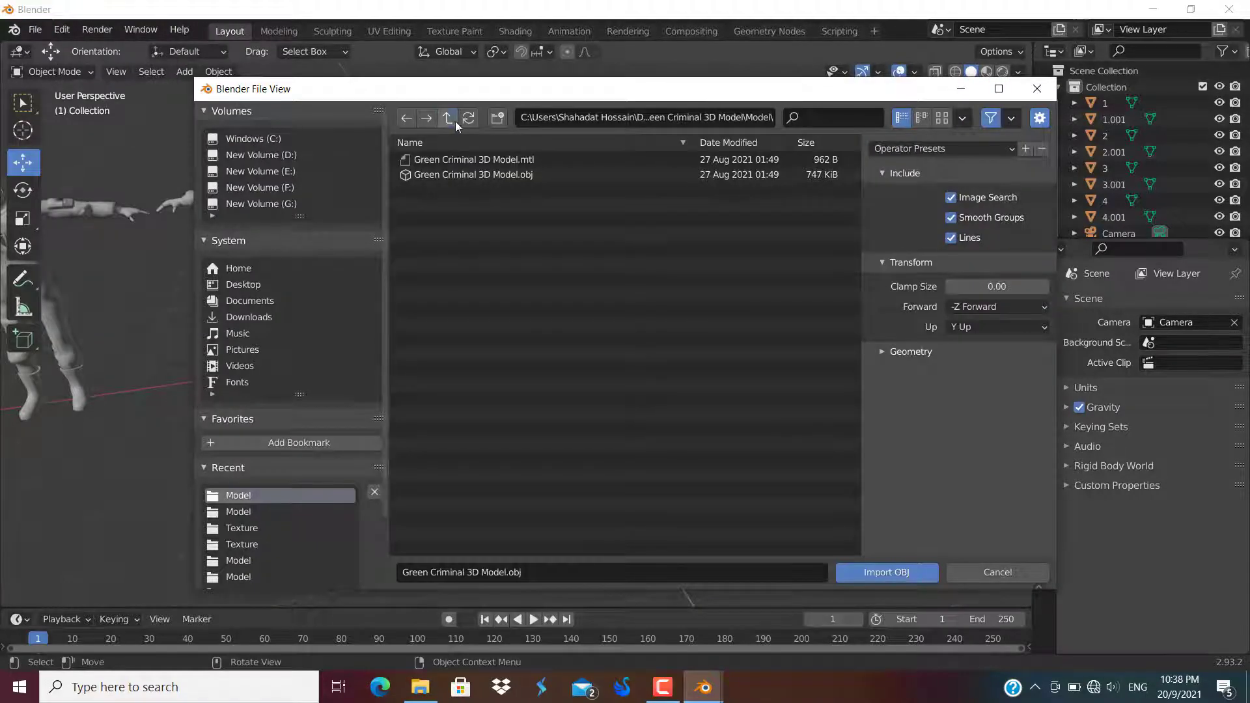
left_click(451, 120)
left_click(451, 189)
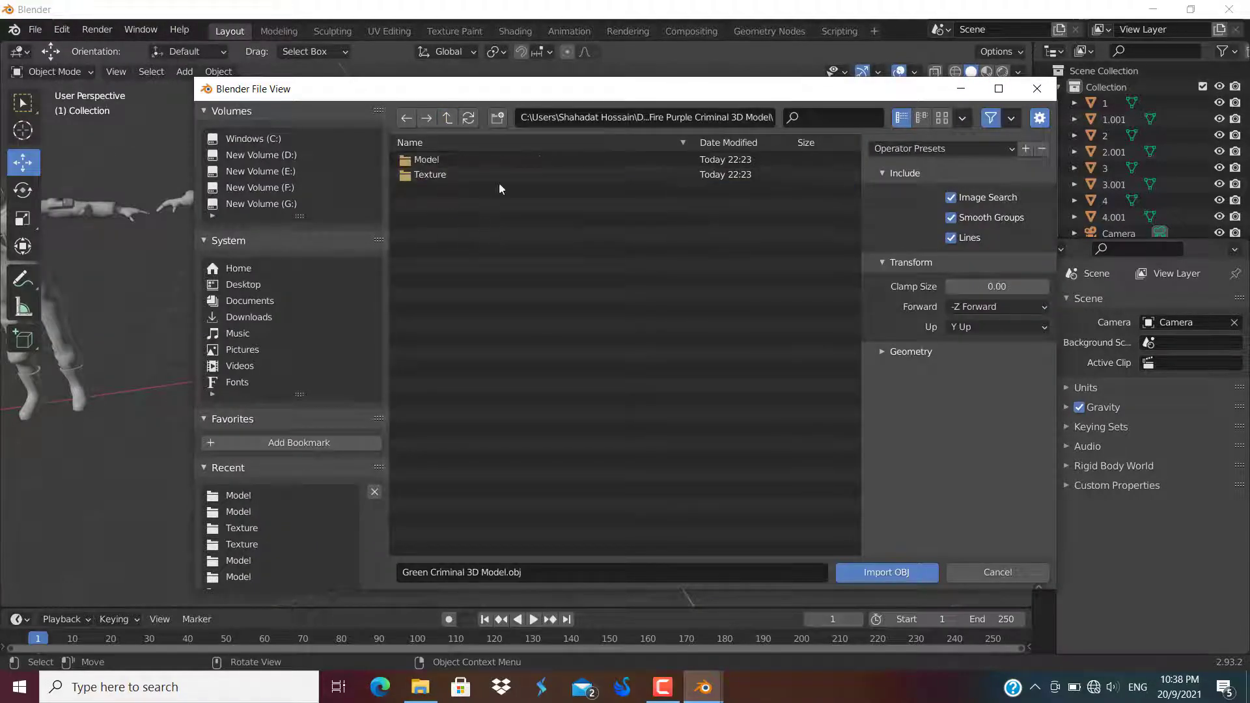
double_click(451, 160)
left_click(461, 174)
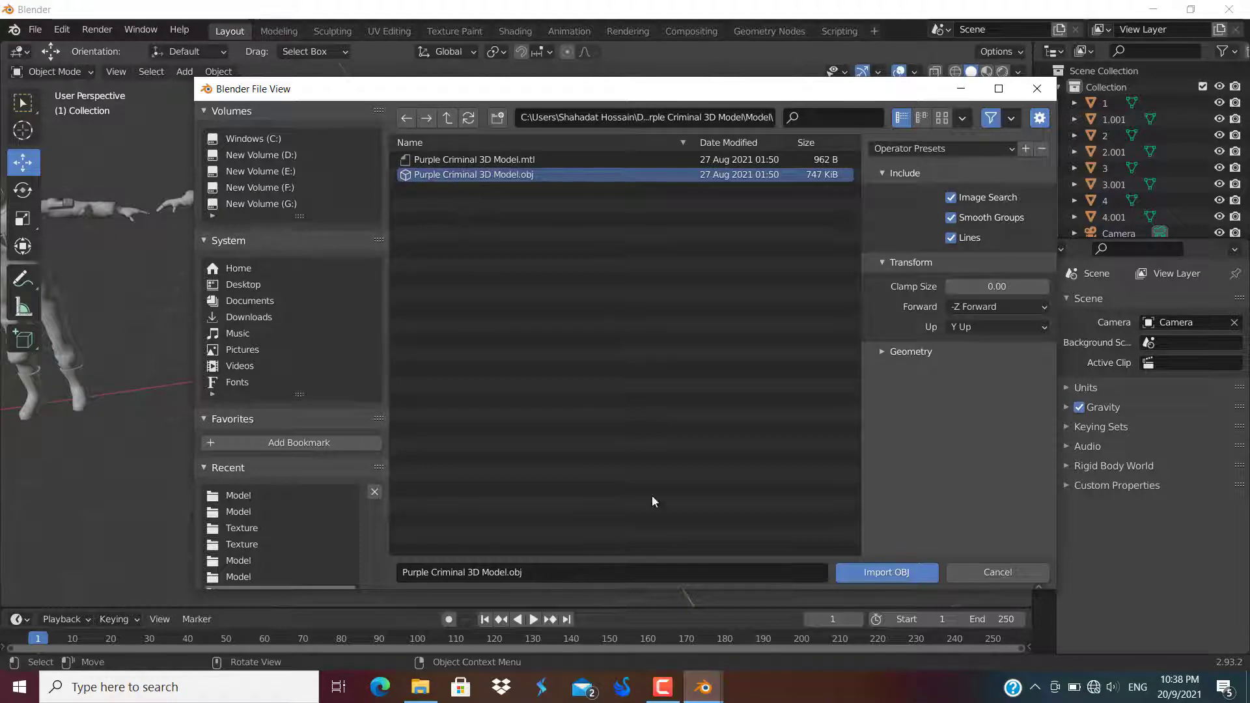
left_click(844, 573)
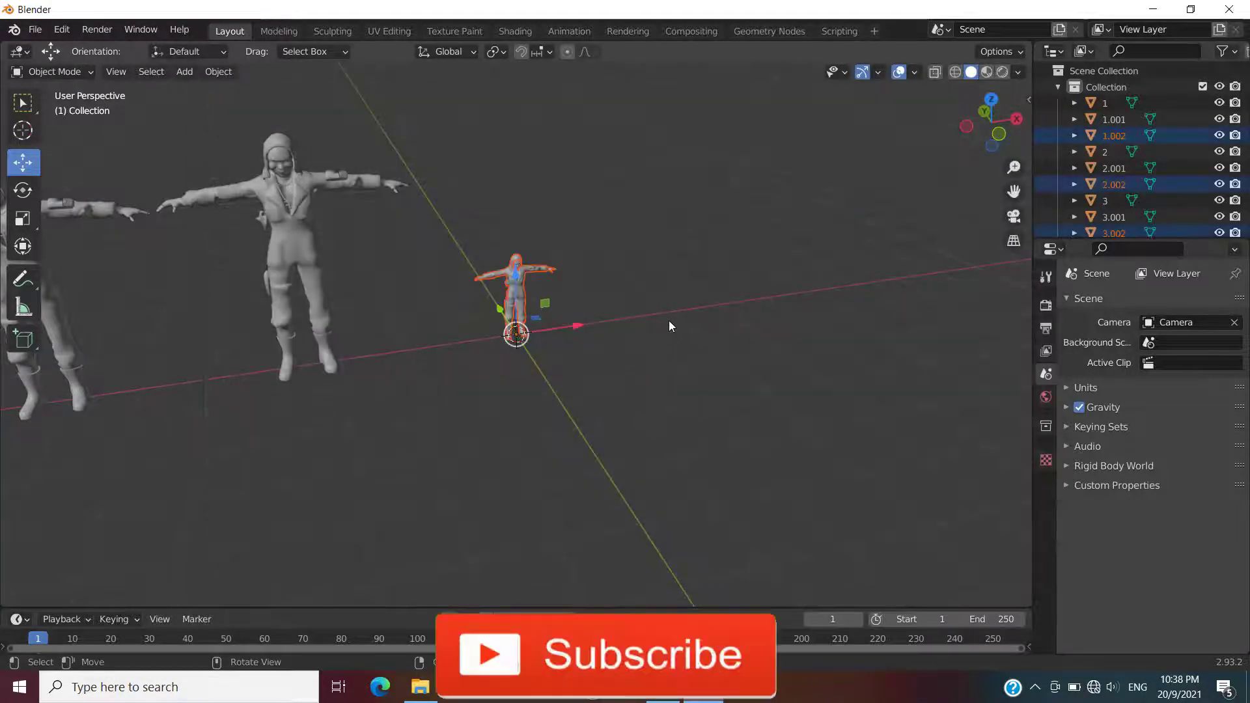
Step: Scale the imported purple criminal at the origin up to the size of the other two characters and deselect it
key("s")
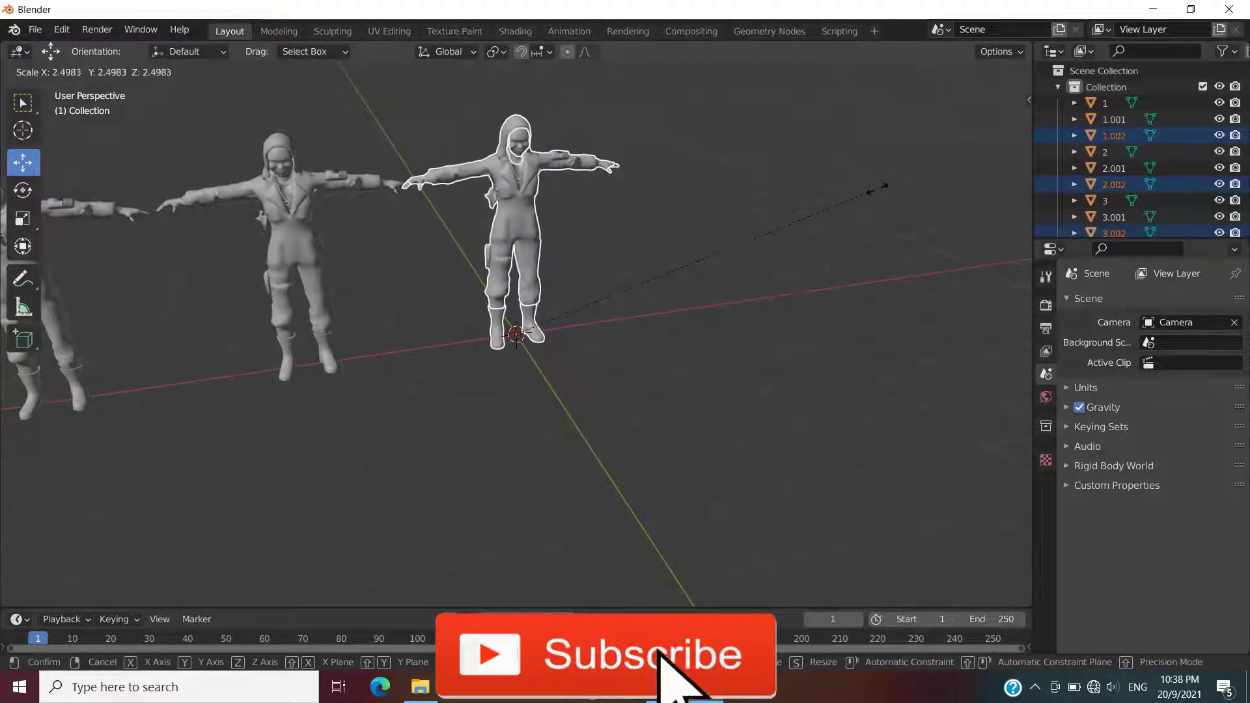
left_click(850, 218)
middle_click_drag(850, 218, 807, 243)
left_click(409, 372)
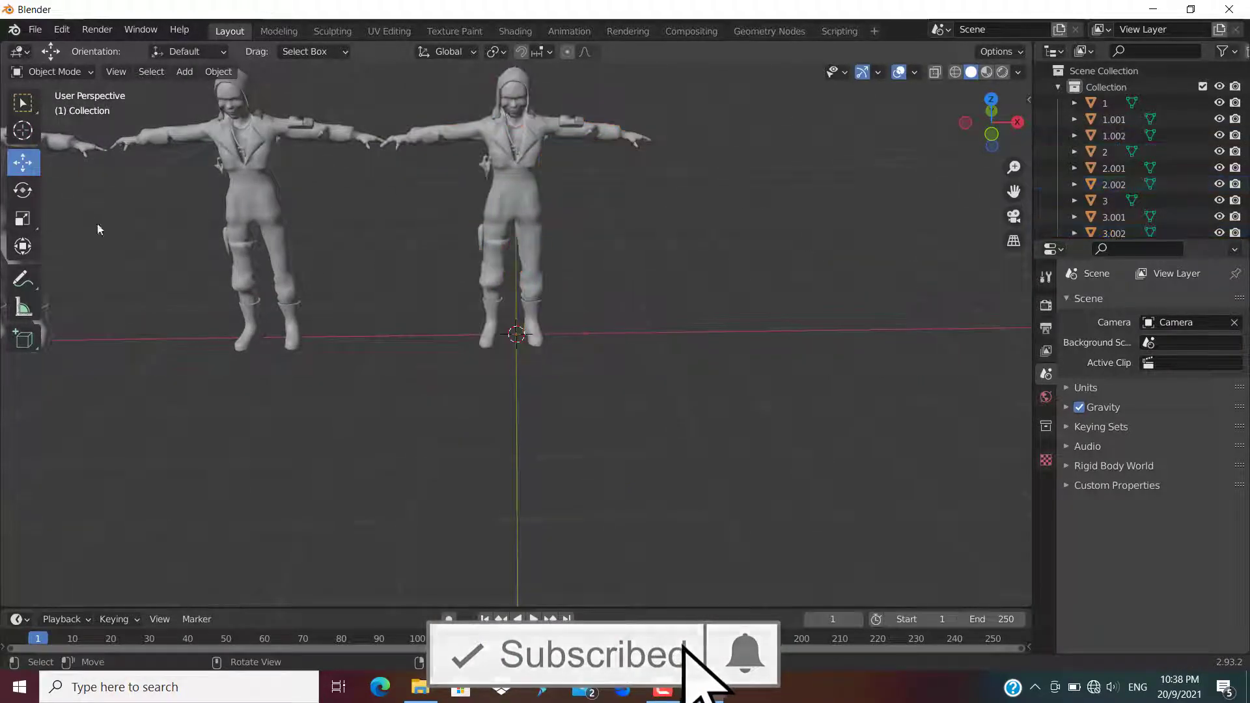
Step: Switch to File Explorer and examine the Model folder of "Free Fire Red Criminal 3D Model"
left_click(35, 30)
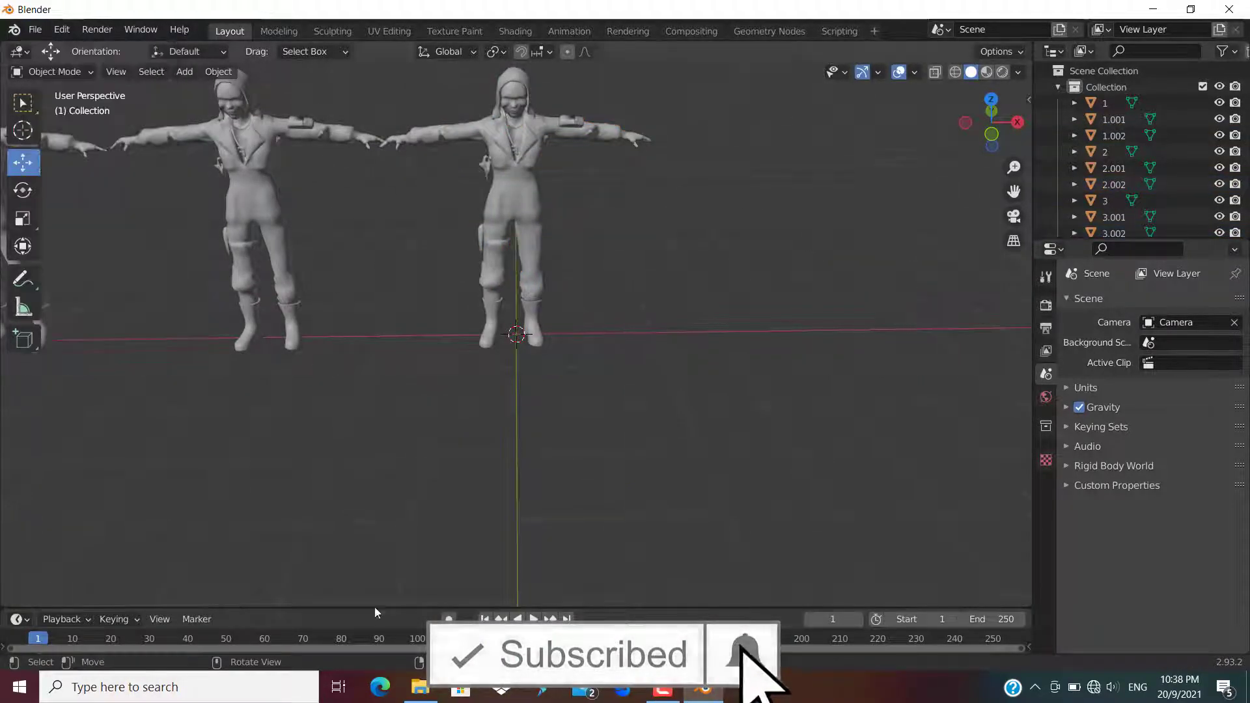
left_click(420, 687)
left_click(330, 76)
left_click(330, 75)
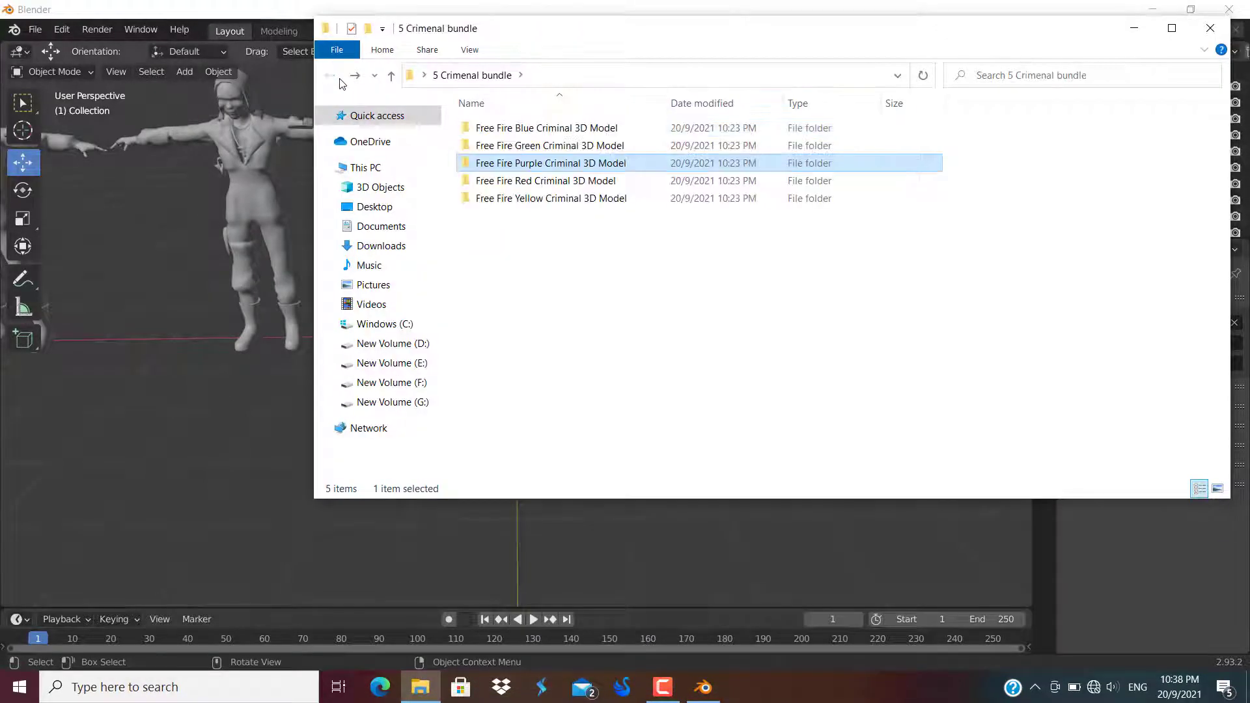
double_click(485, 181)
double_click(516, 132)
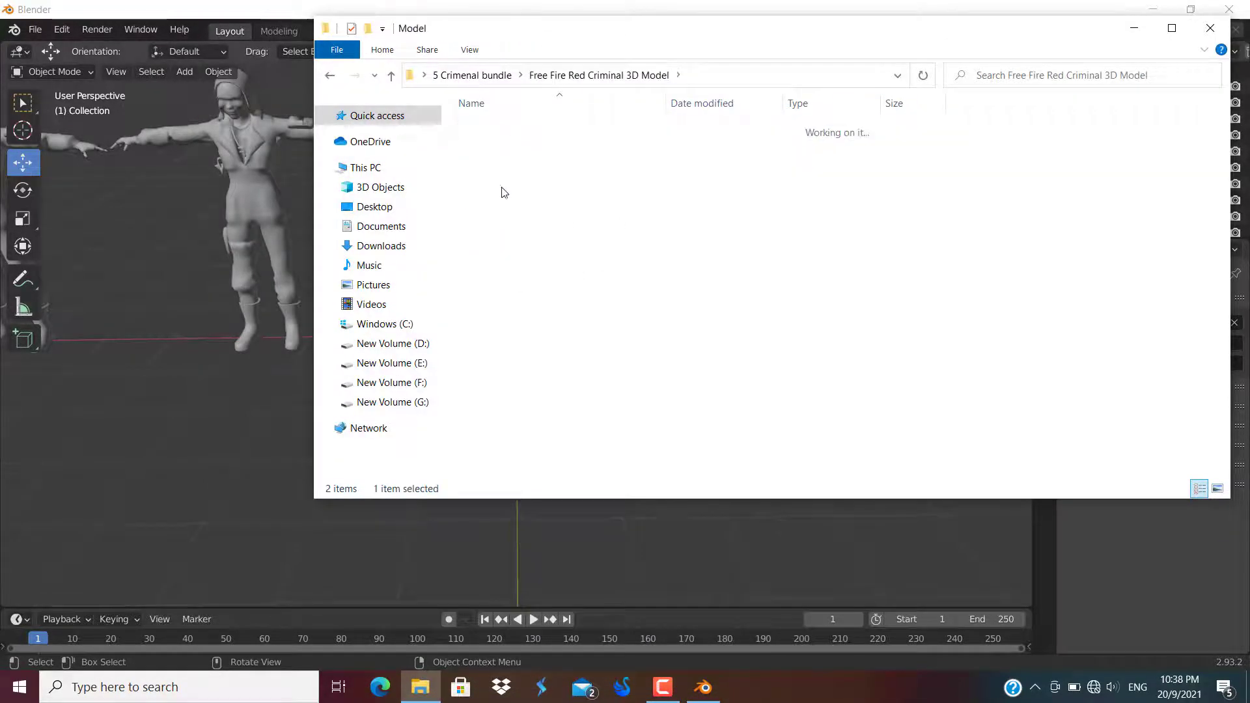
left_click(583, 169)
left_click(729, 302)
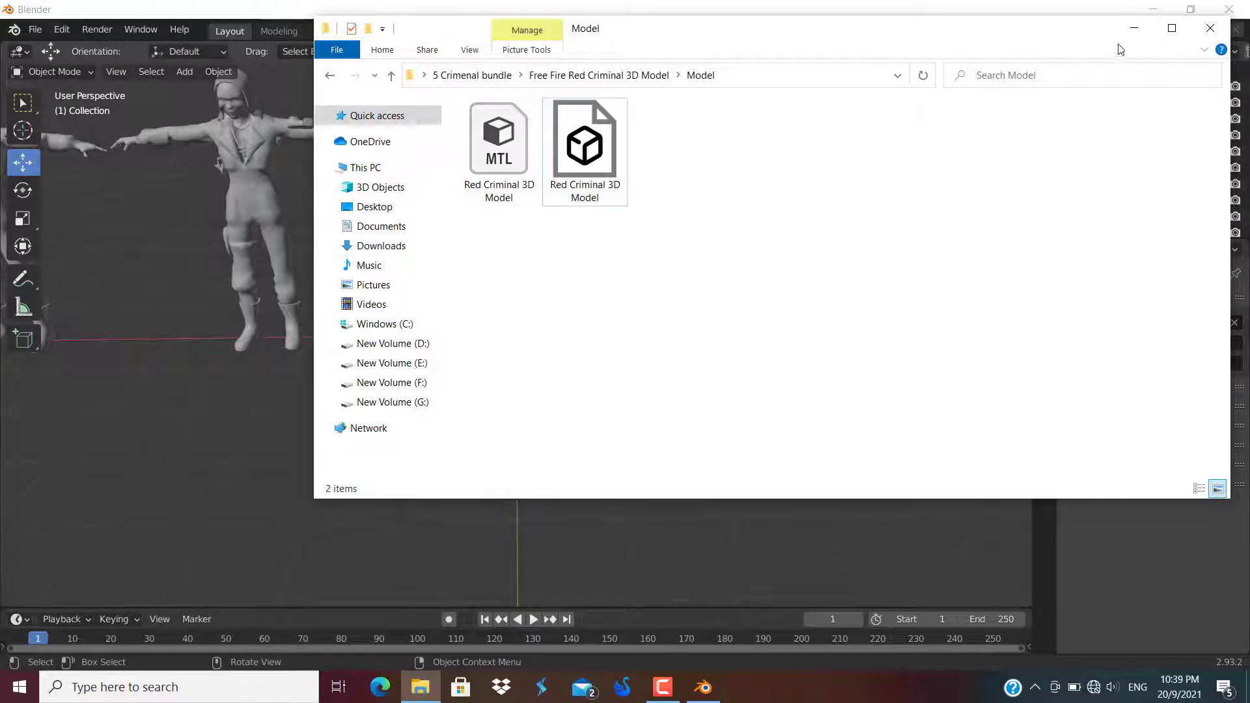
left_click(1133, 28)
Step: Import the Wavefront file "Red Criminal 3D Model.obj" from the Model folder of the bundle's red criminal
left_click(35, 30)
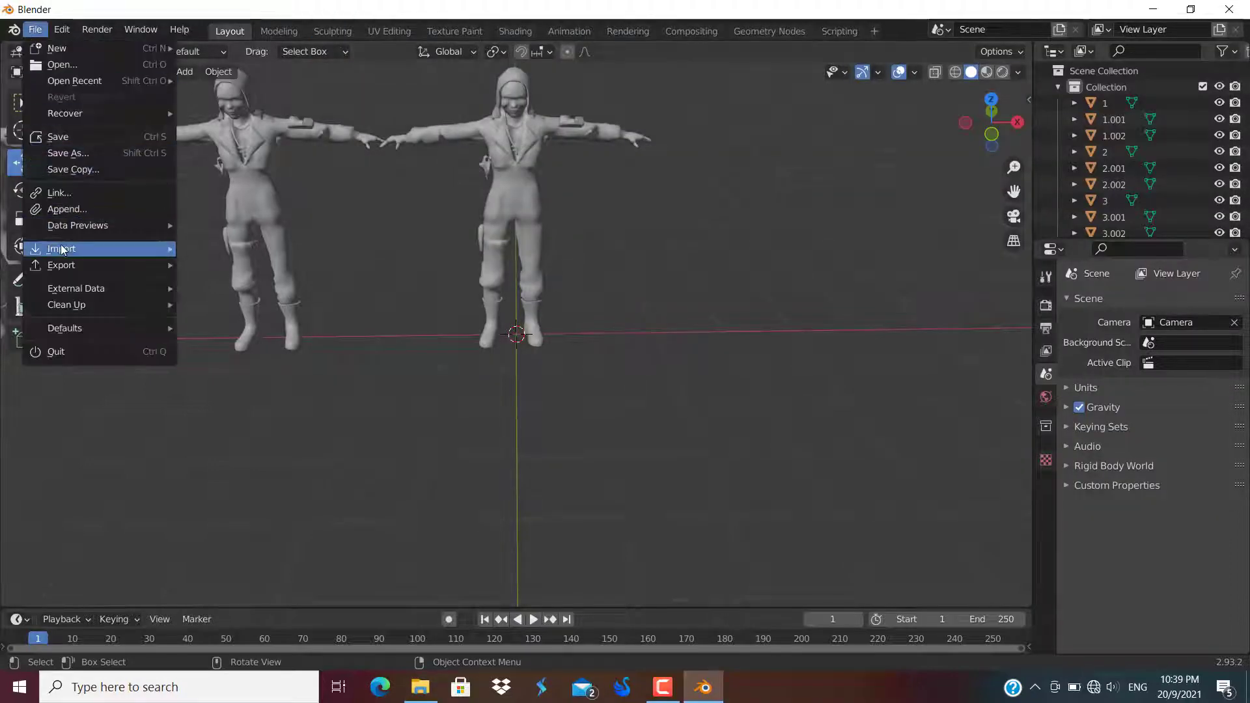
mouse_move(62, 249)
left_click(233, 394)
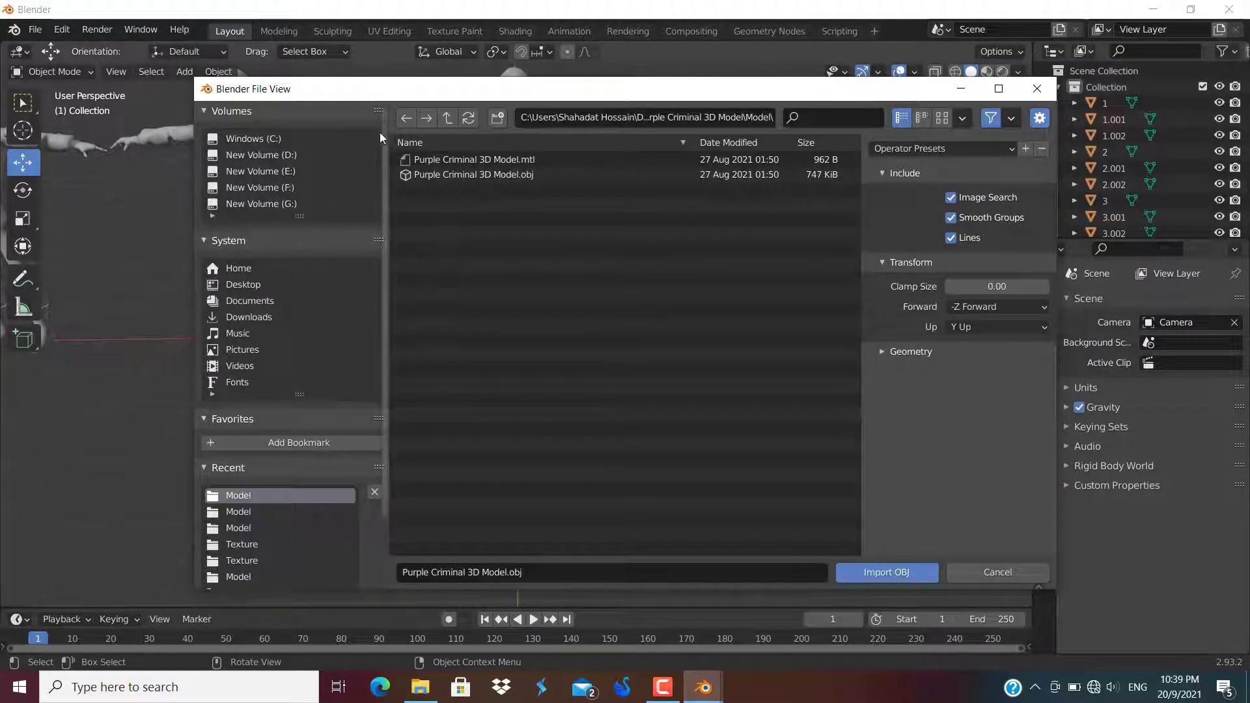
left_click(447, 121)
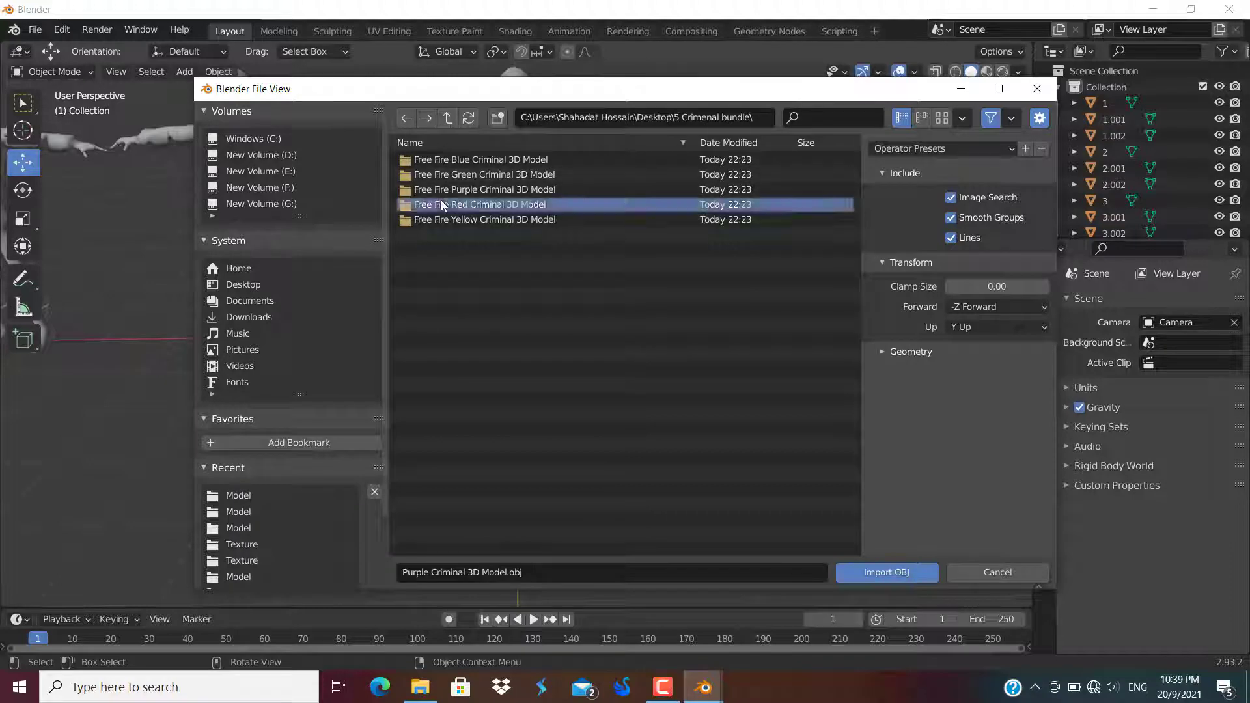
double_click(443, 204)
double_click(441, 162)
left_click(443, 175)
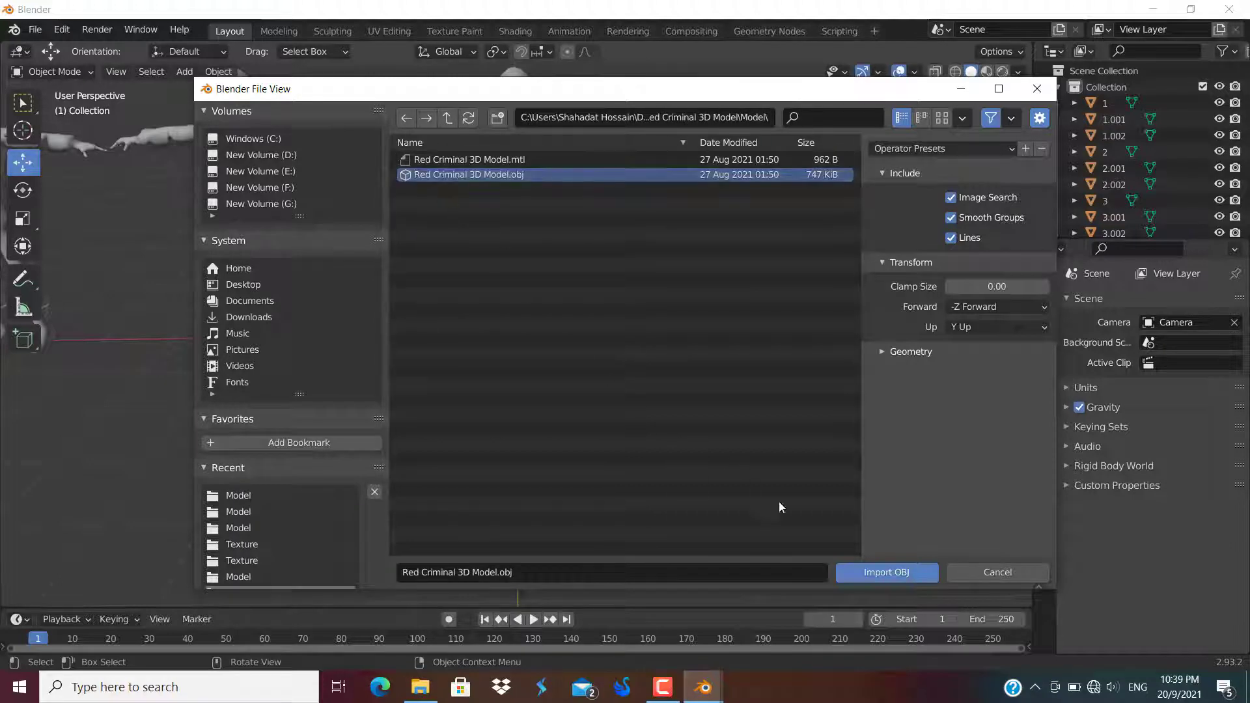
left_click(853, 572)
Step: Scale the imported red criminal up to the purple one's size, move it along the positive X axis to stand beside it, and deselect it
key("s")
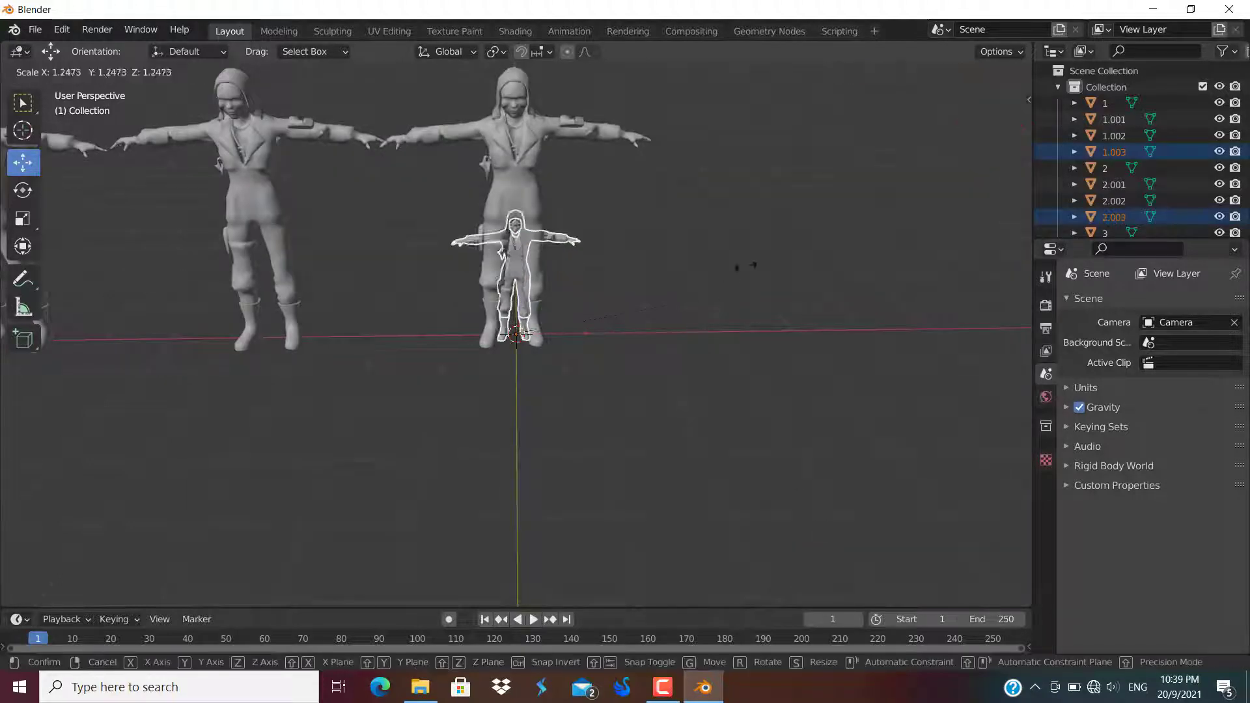
left_click(864, 128)
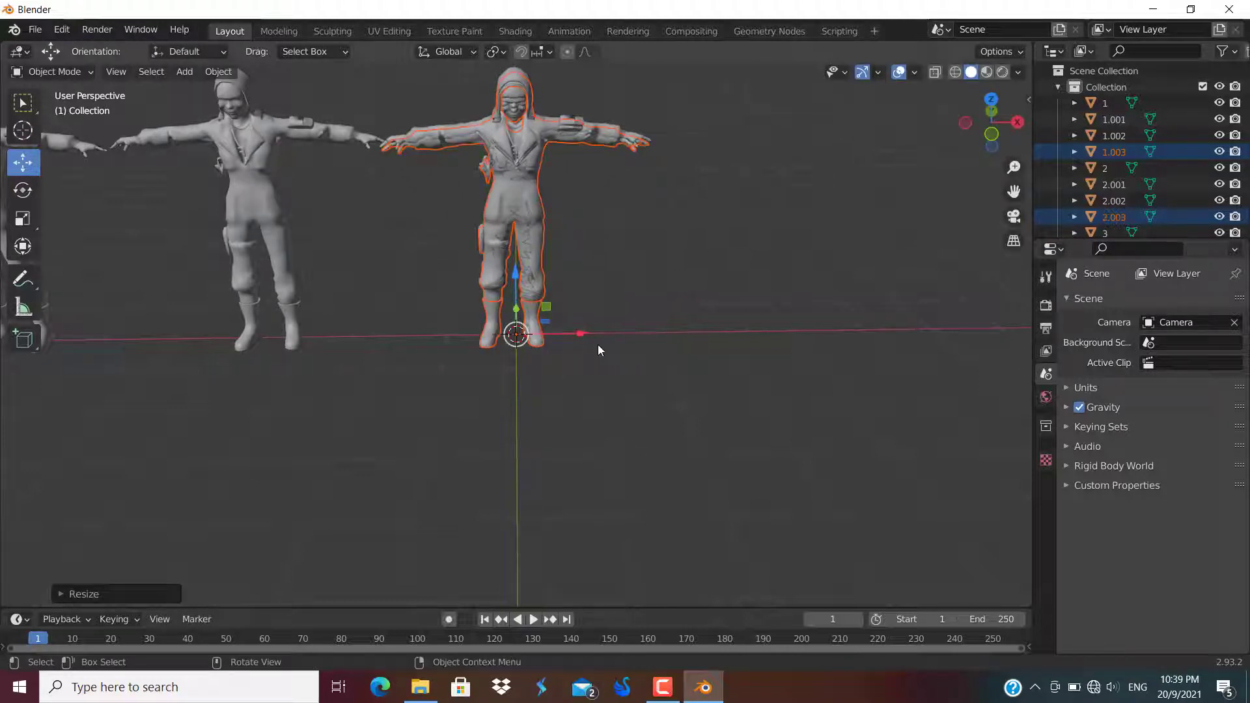
left_click_drag(588, 336, 829, 334)
scroll(717, 430, "down", 2)
middle_click_drag(686, 439, 676, 451)
left_click(332, 363)
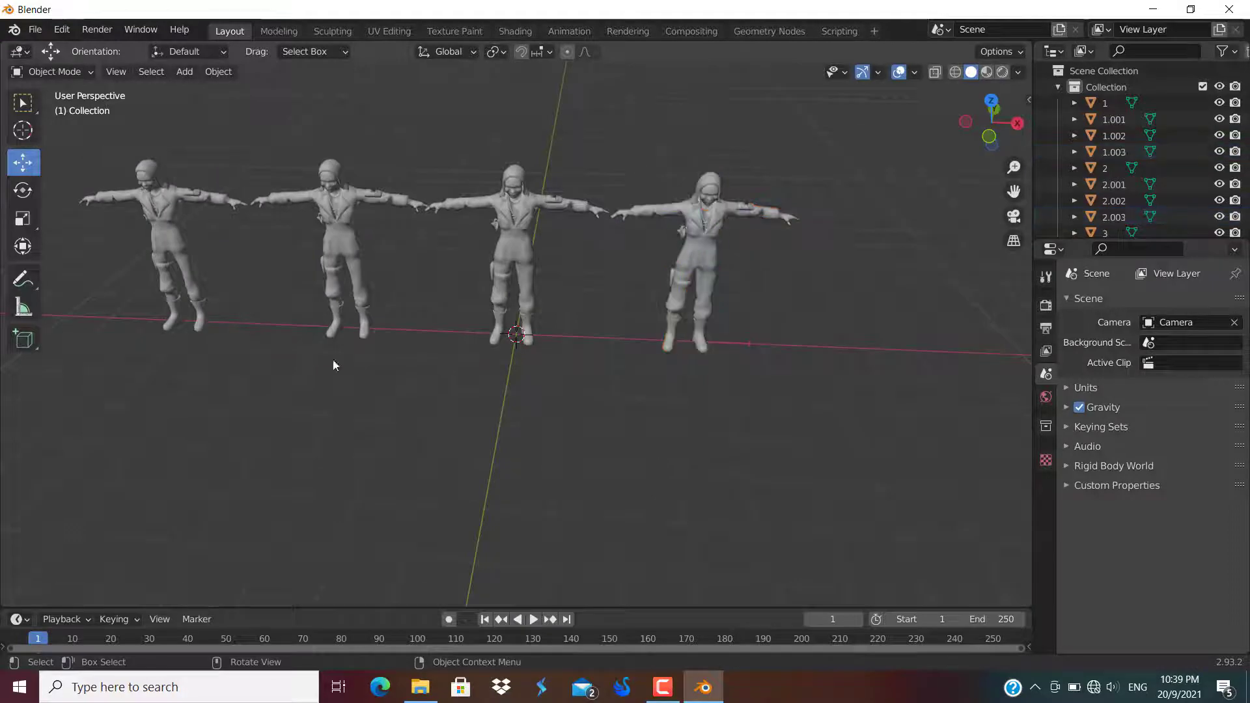
Step: Switch to File Explorer and examine the Model folder of "Free Fire Yellow Criminal 3D Model"
left_click(424, 697)
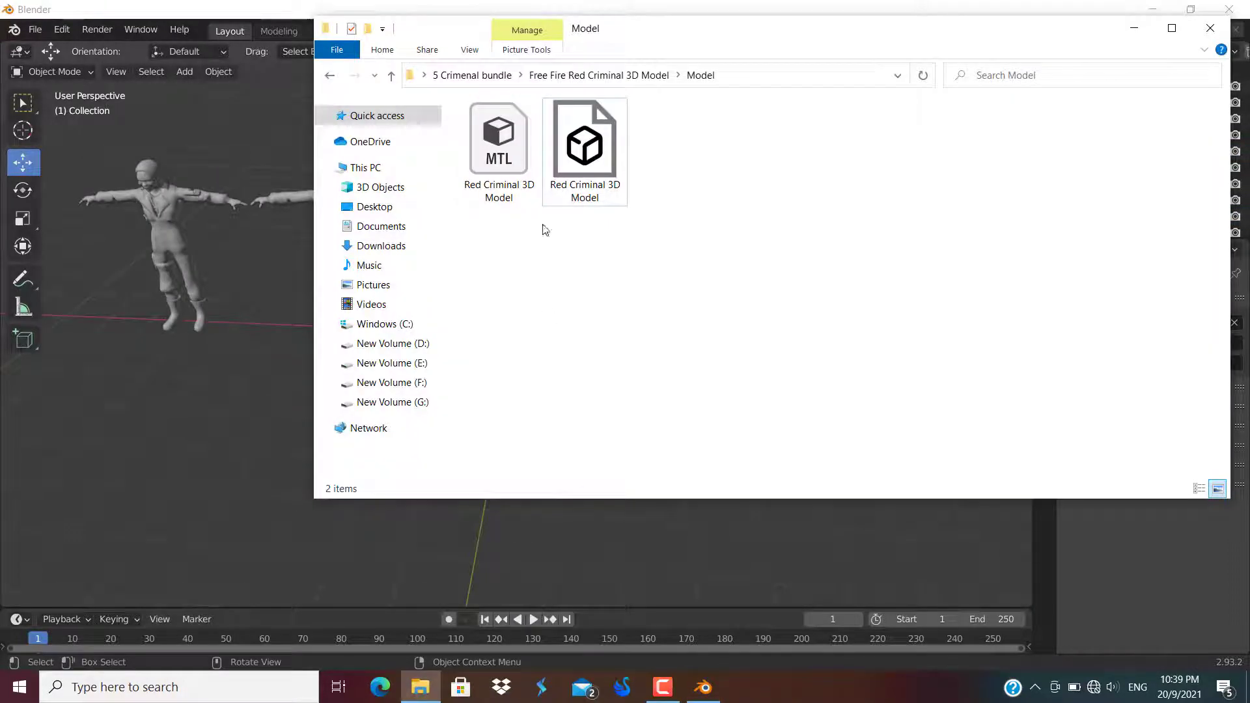
left_click(329, 76)
left_click(329, 77)
double_click(509, 198)
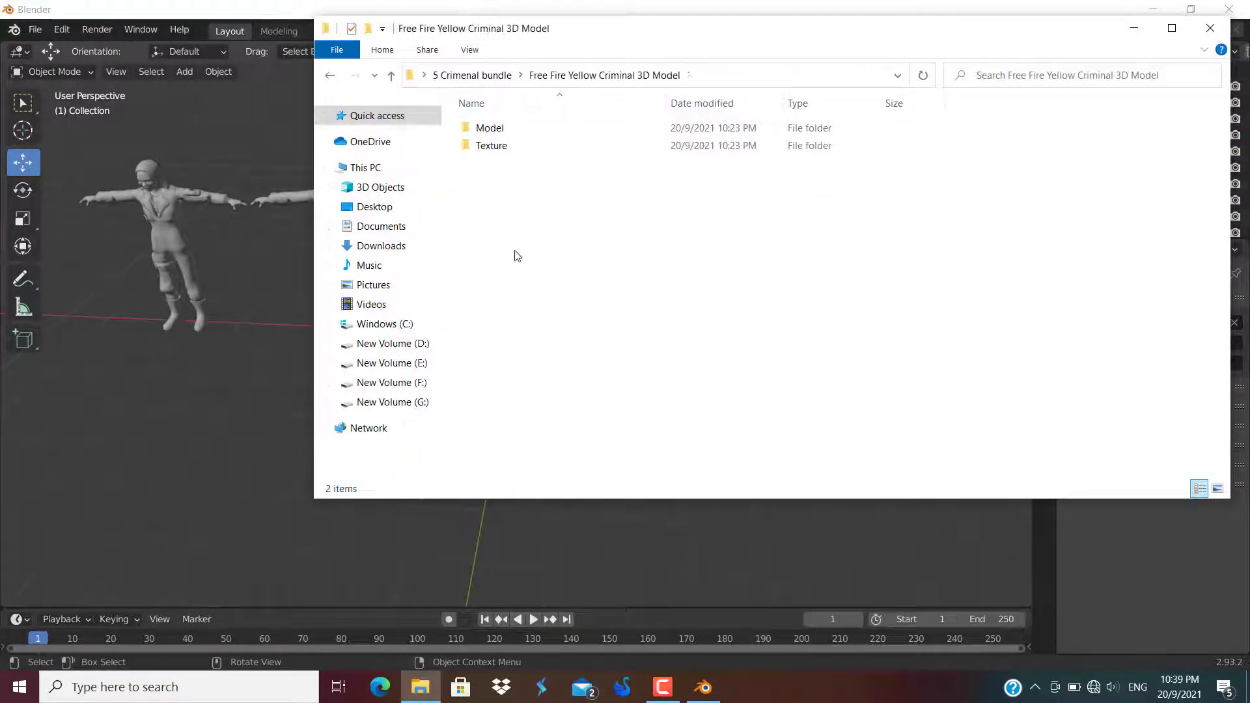
double_click(498, 129)
left_click(590, 171)
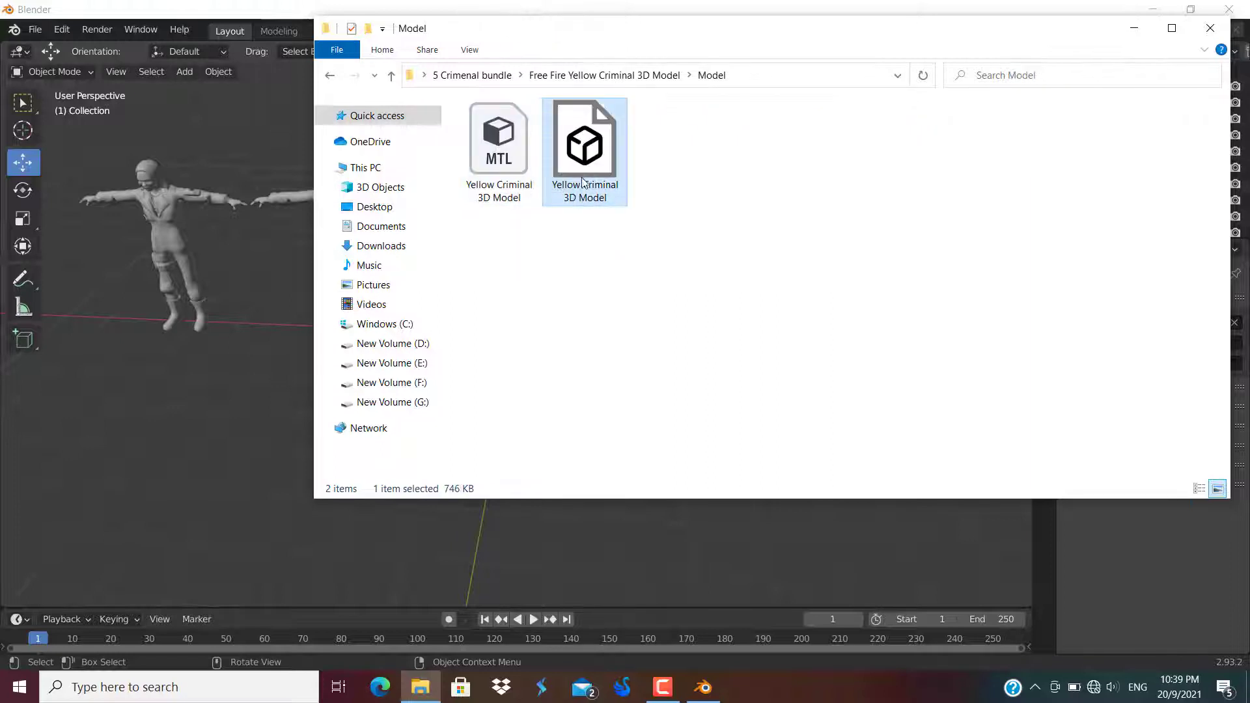
left_click(690, 293)
left_click(1132, 28)
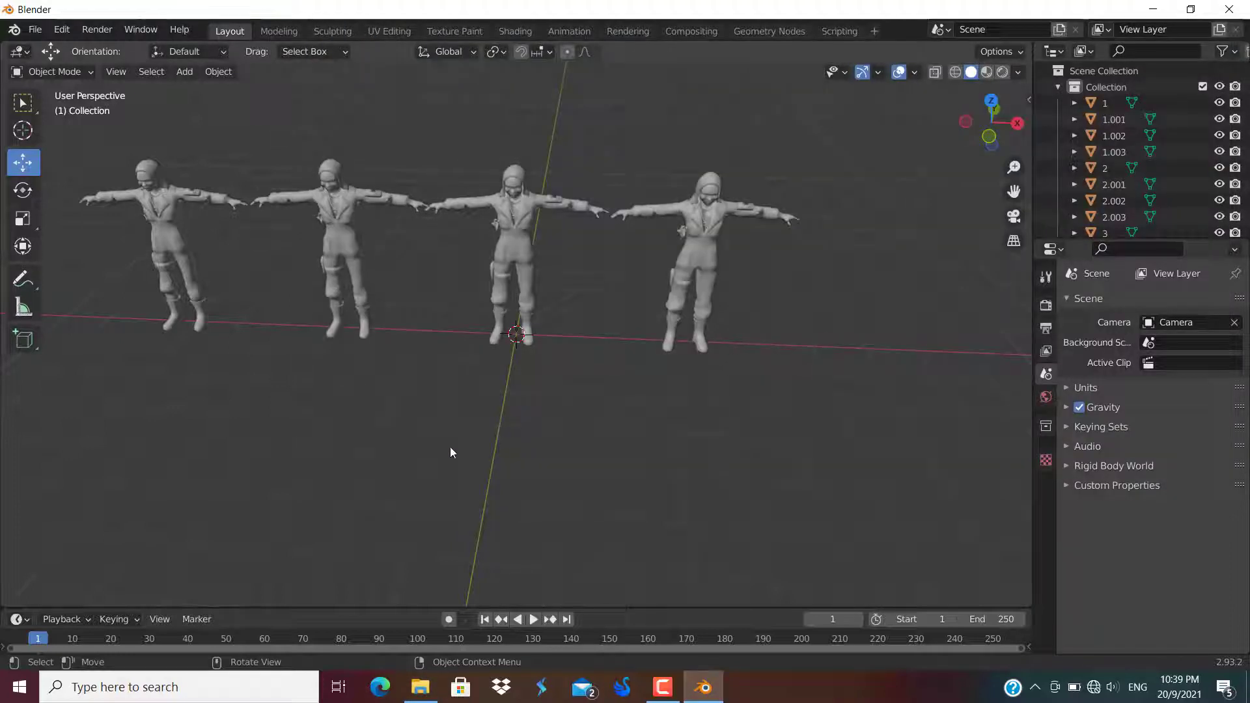
Step: Import the Wavefront file "Yellow Criminal 3D Model.obj" from the Model folder of the bundle's yellow criminal
left_click(35, 29)
mouse_move(71, 249)
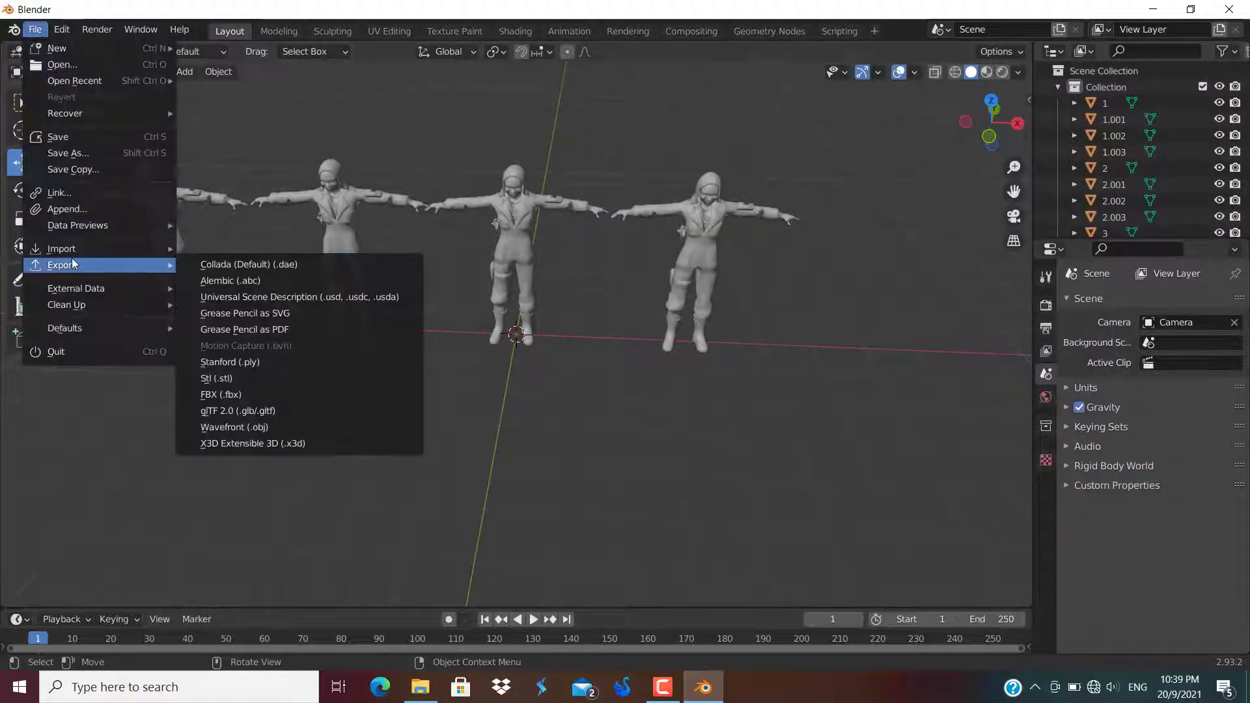
left_click(235, 394)
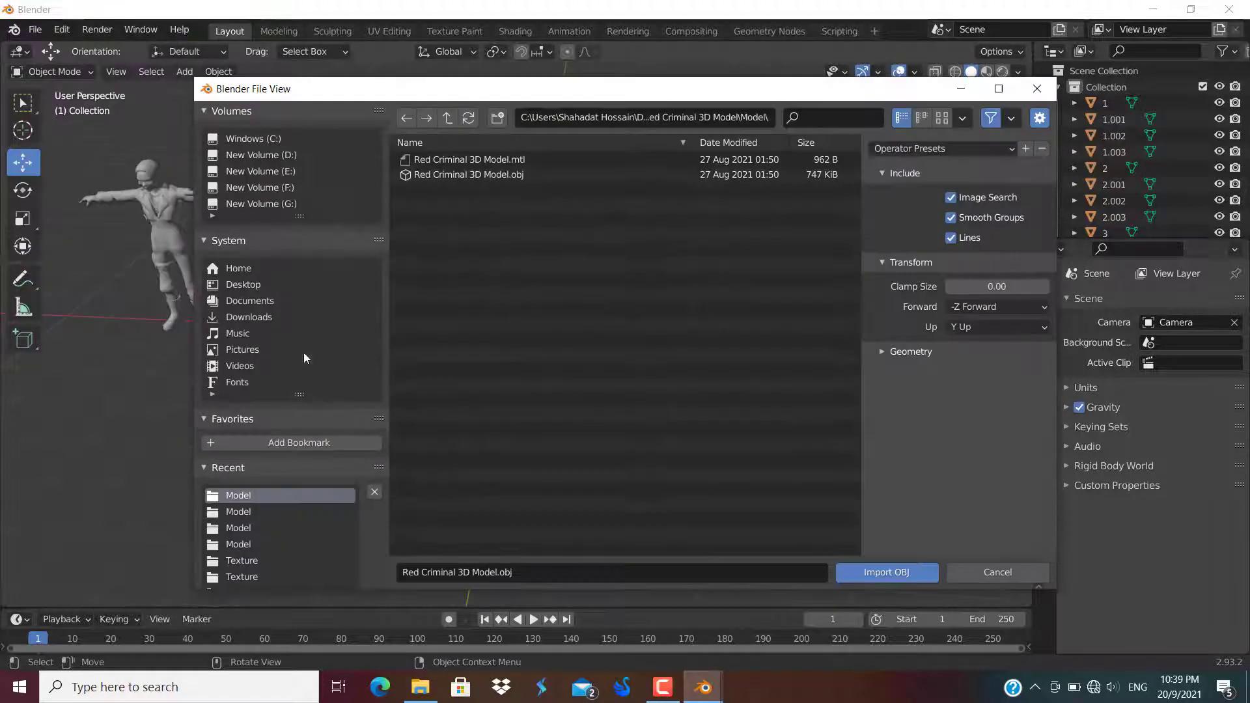
double_click(448, 117)
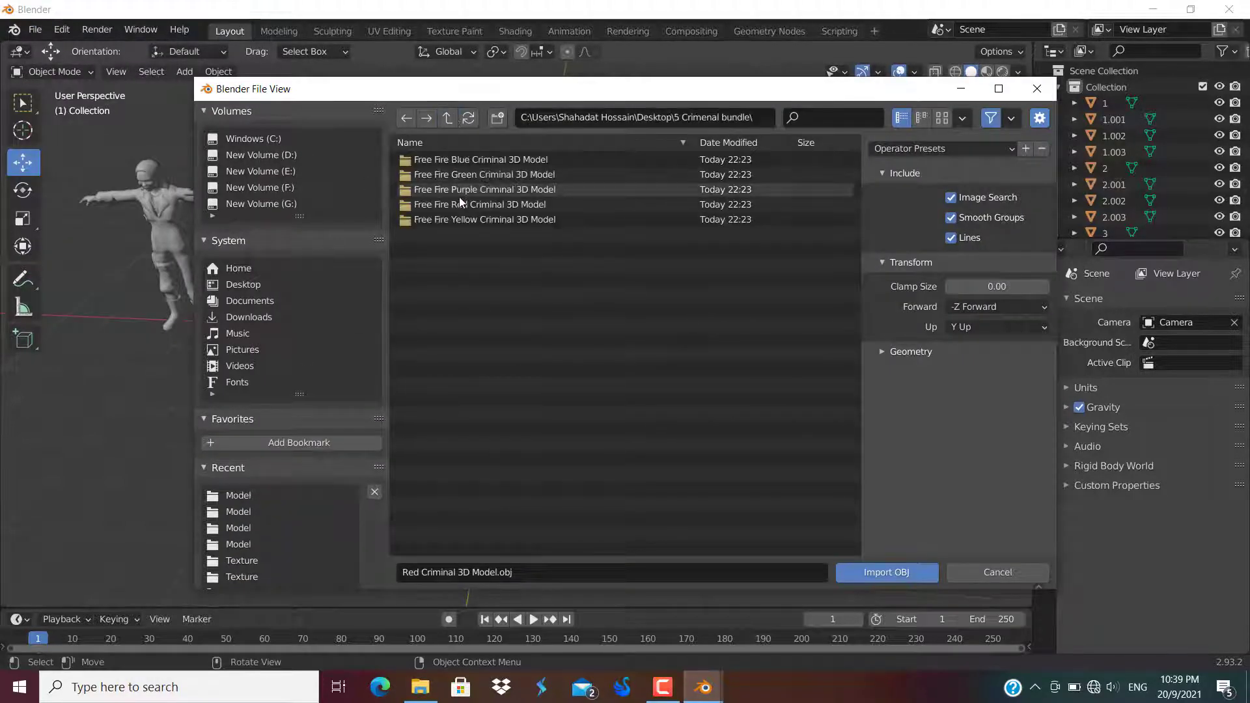
double_click(462, 217)
double_click(436, 159)
left_click(459, 175)
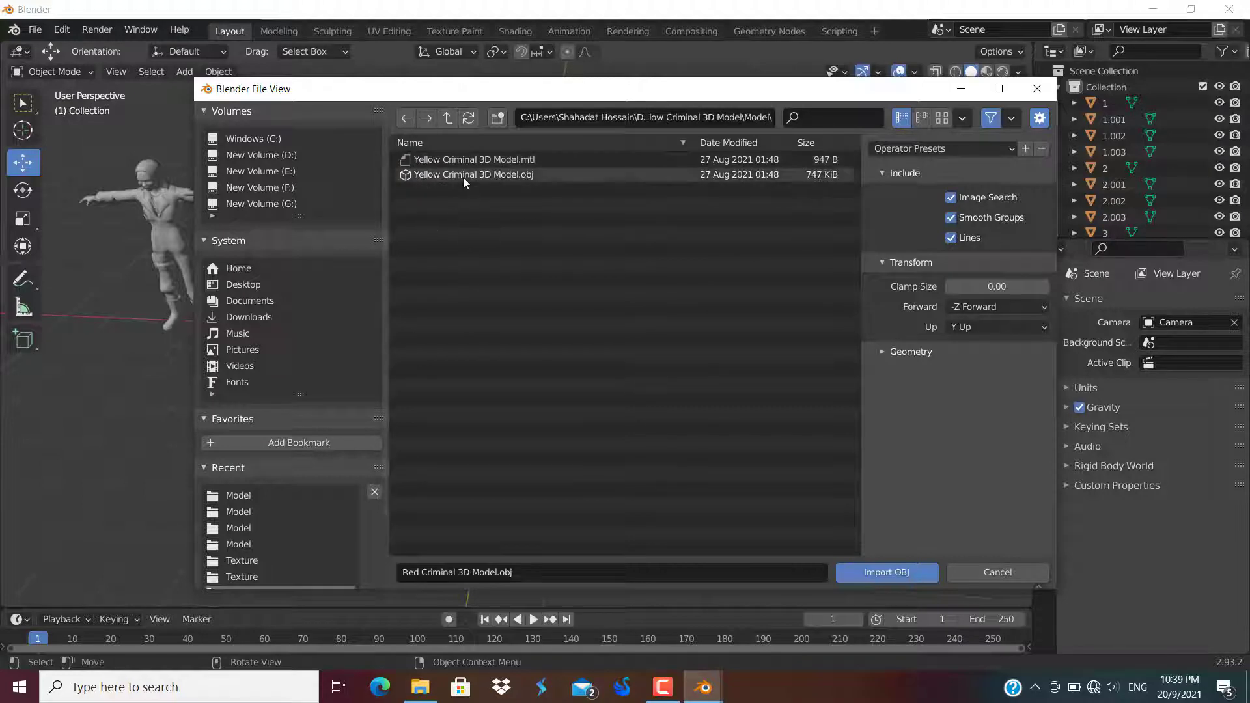
left_click(875, 572)
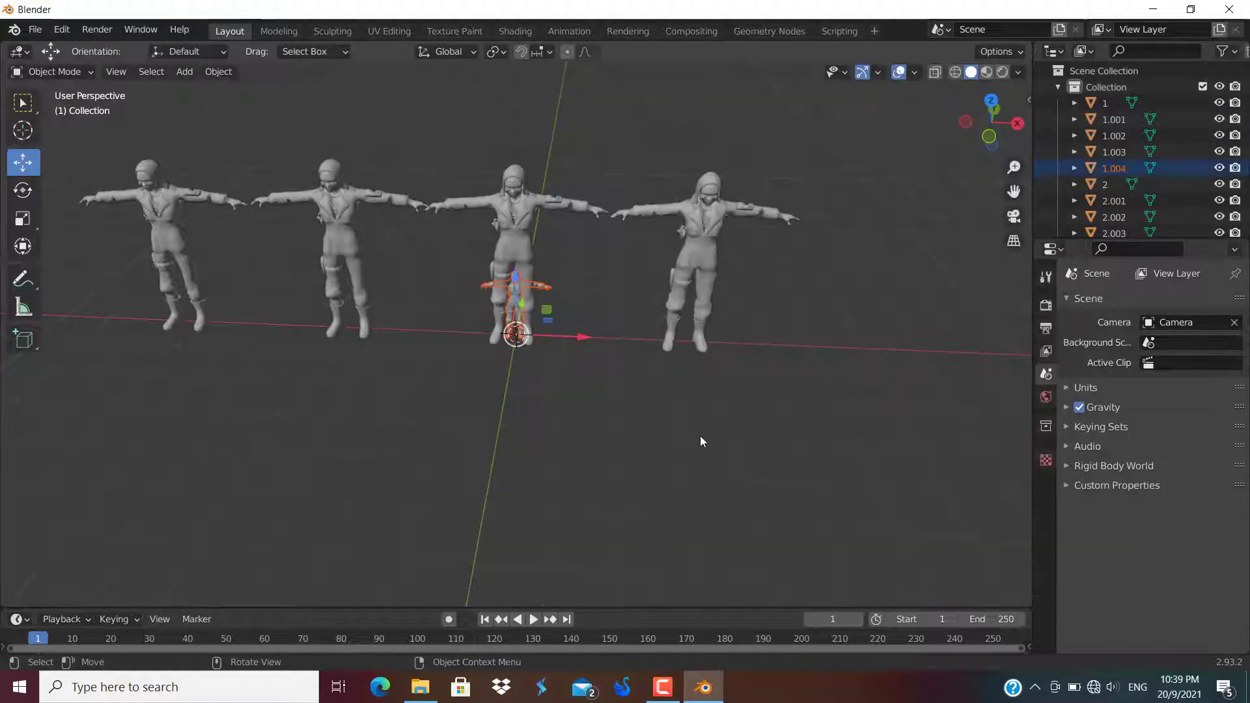
Step: Scale the imported yellow criminal up to match the others, move it along the positive X axis past the red one, and deselect it
key("s")
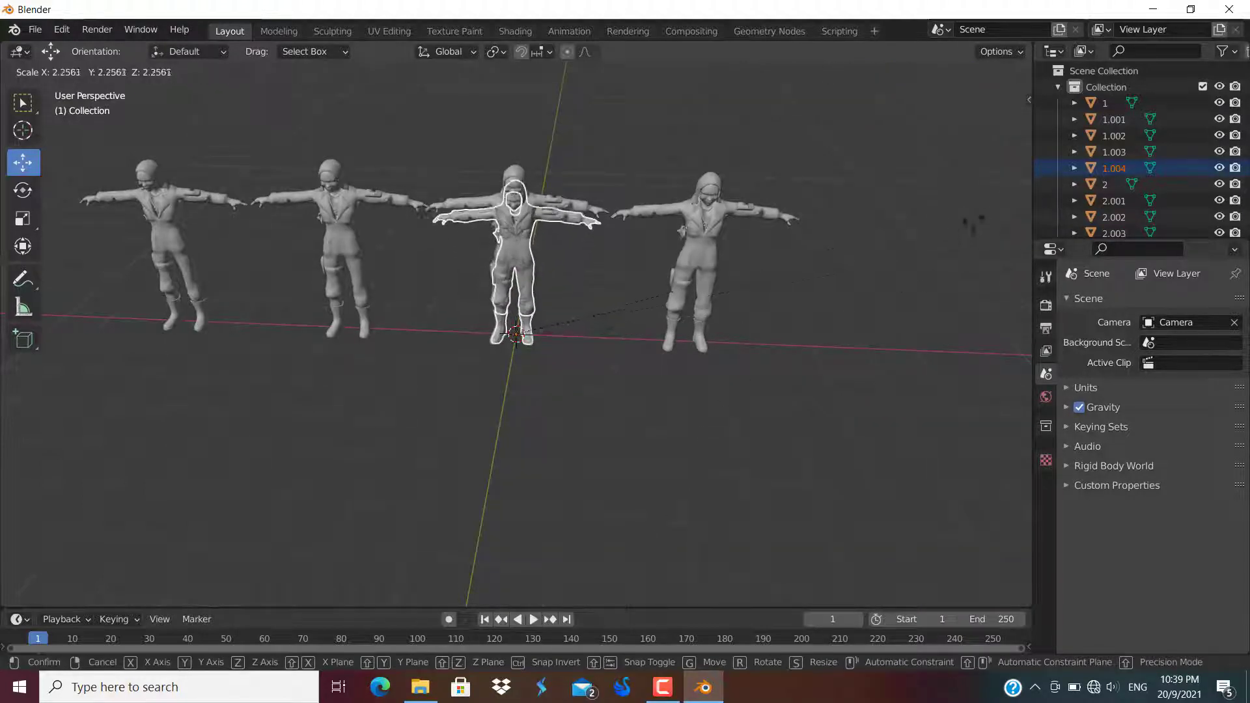
left_click(997, 193)
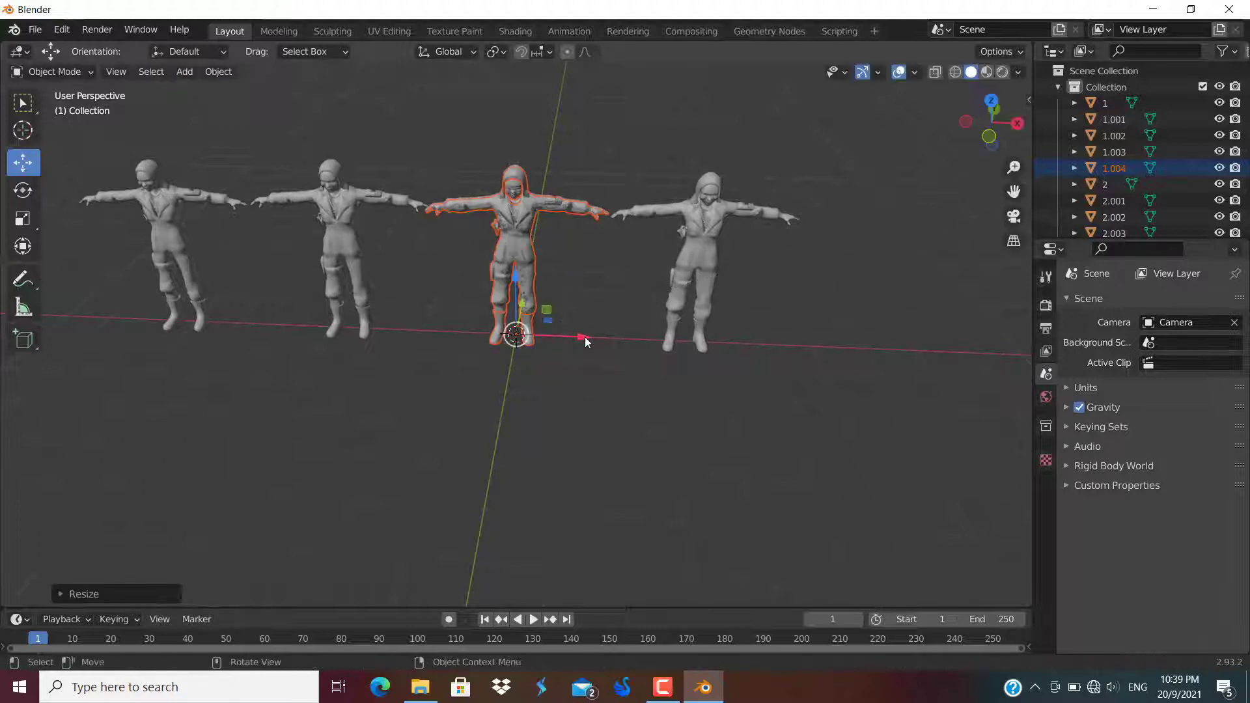
left_click_drag(584, 337, 935, 348)
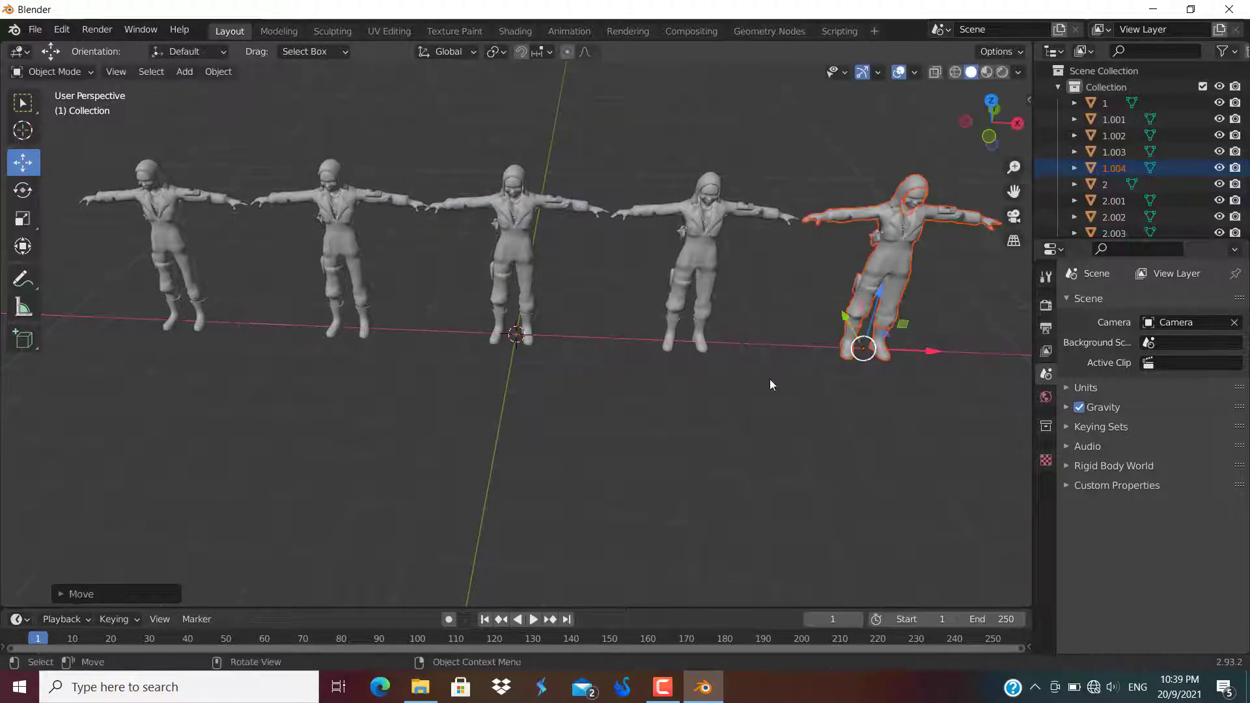
scroll(770, 379, "down", 3)
left_click(767, 385)
middle_click_drag(759, 393, 750, 357)
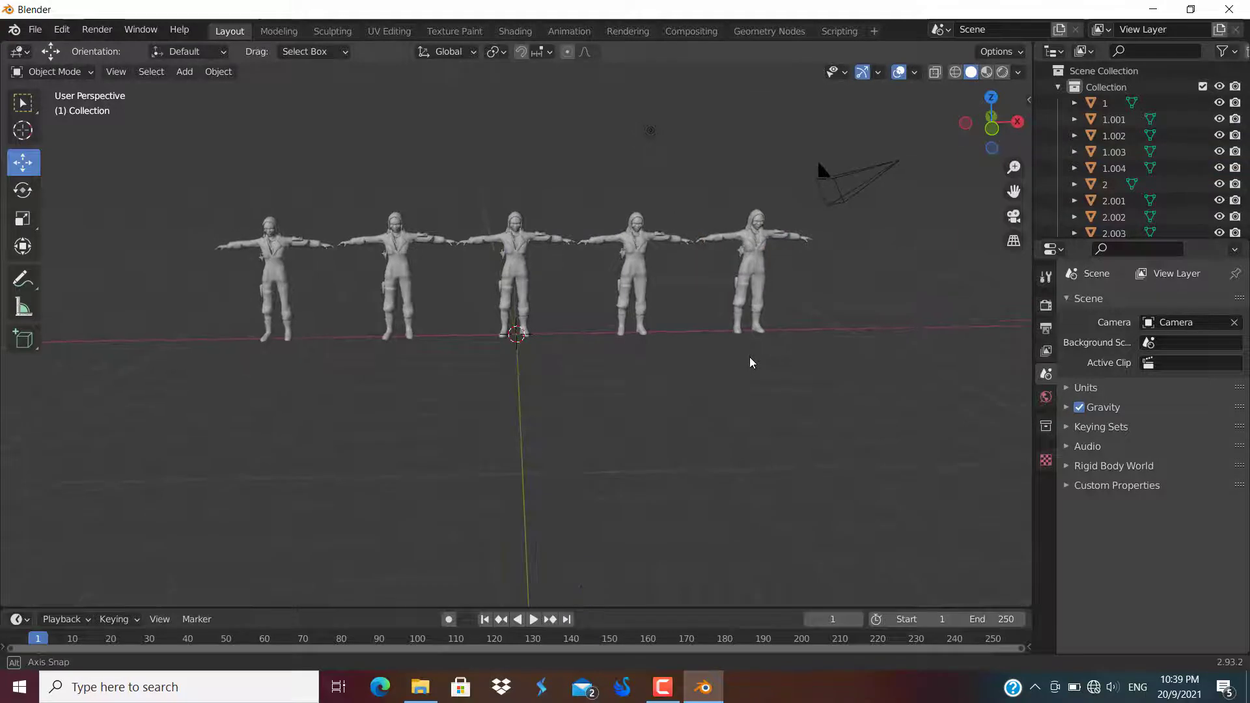
Step: Show the five characters in Material Preview shading and switch to the Shading workspace
left_click(988, 73)
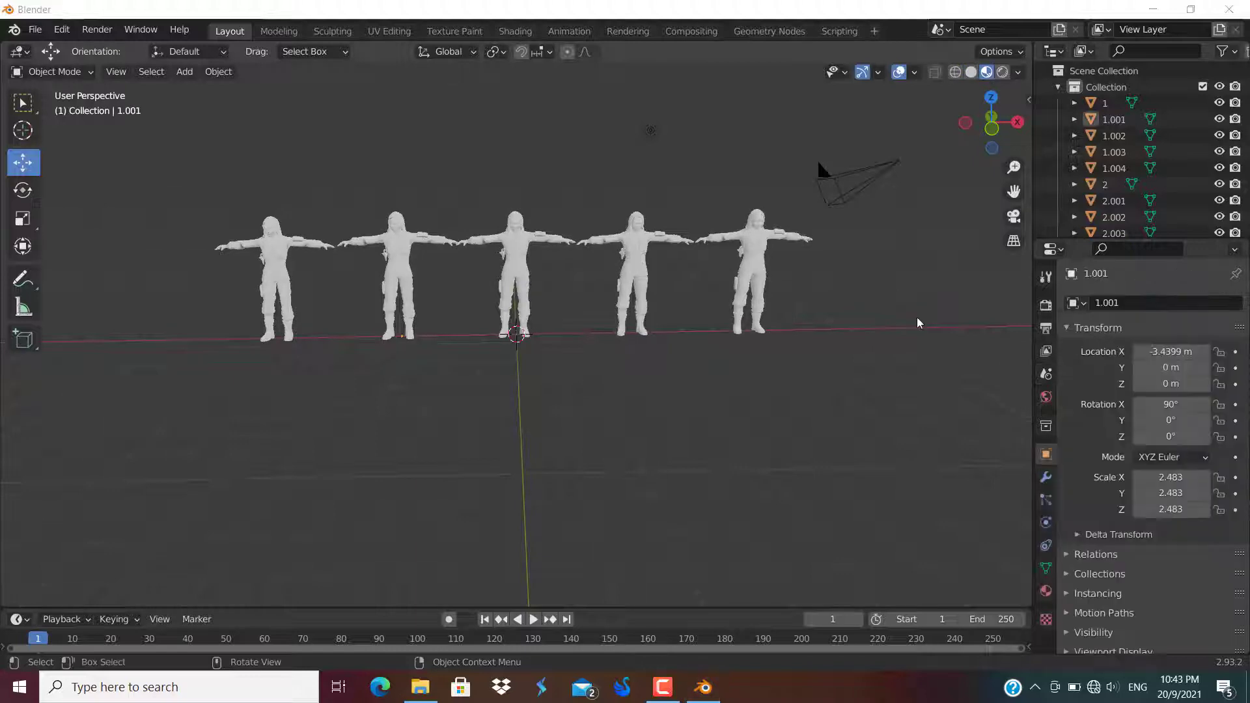
left_click(515, 31)
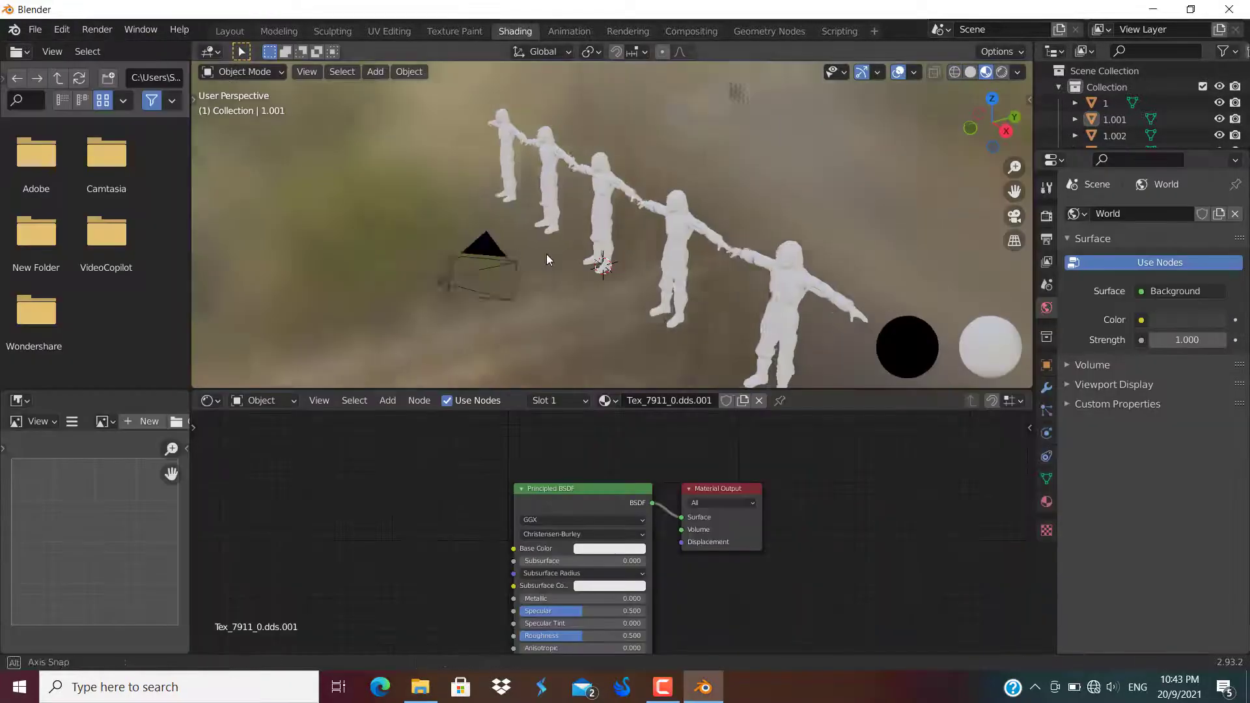
mouse_move(545, 254)
middle_mouse_down()
mouse_move(680, 257)
mouse_move(582, 261)
mouse_move(685, 245)
middle_mouse_up()
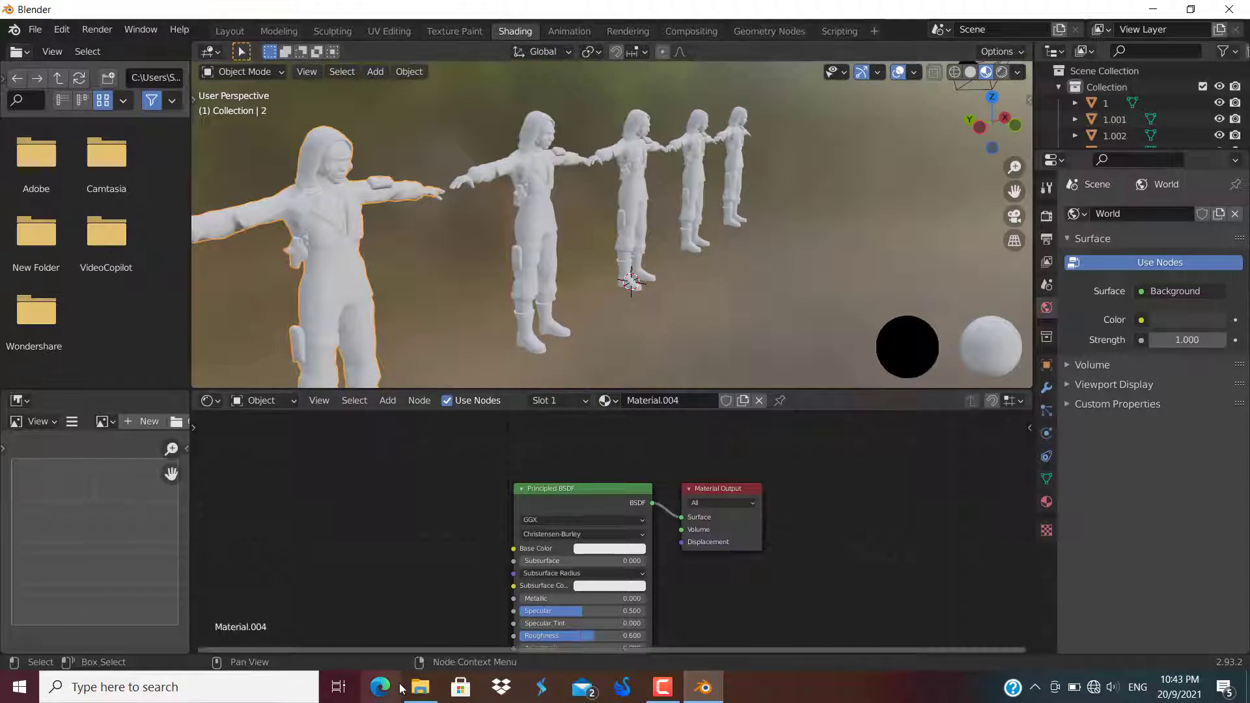
Step: Add image 1 from the blue criminal's Texture folder to the body material and connect its Color to the Base Color
left_click(420, 687)
left_click(328, 77)
left_click(327, 76)
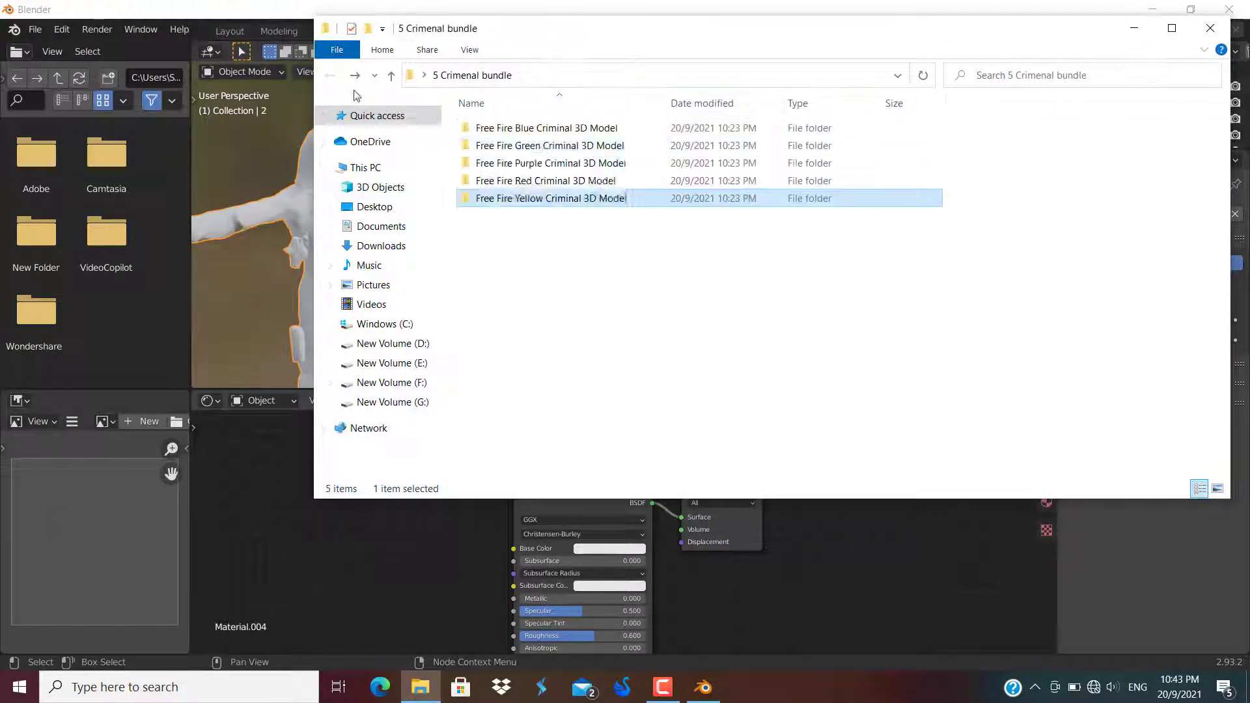
double_click(482, 128)
double_click(503, 146)
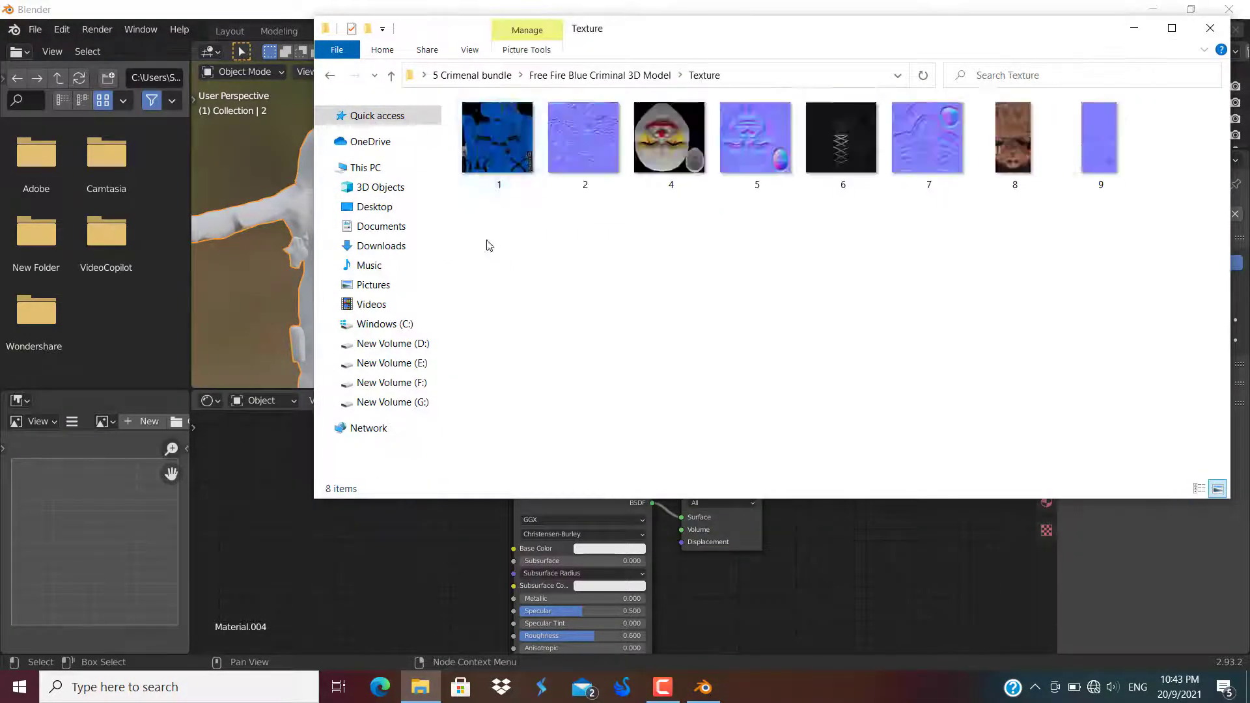
left_click_drag(480, 233, 1136, 104)
left_click_drag(1100, 156, 366, 170)
left_click_drag(497, 140, 393, 506)
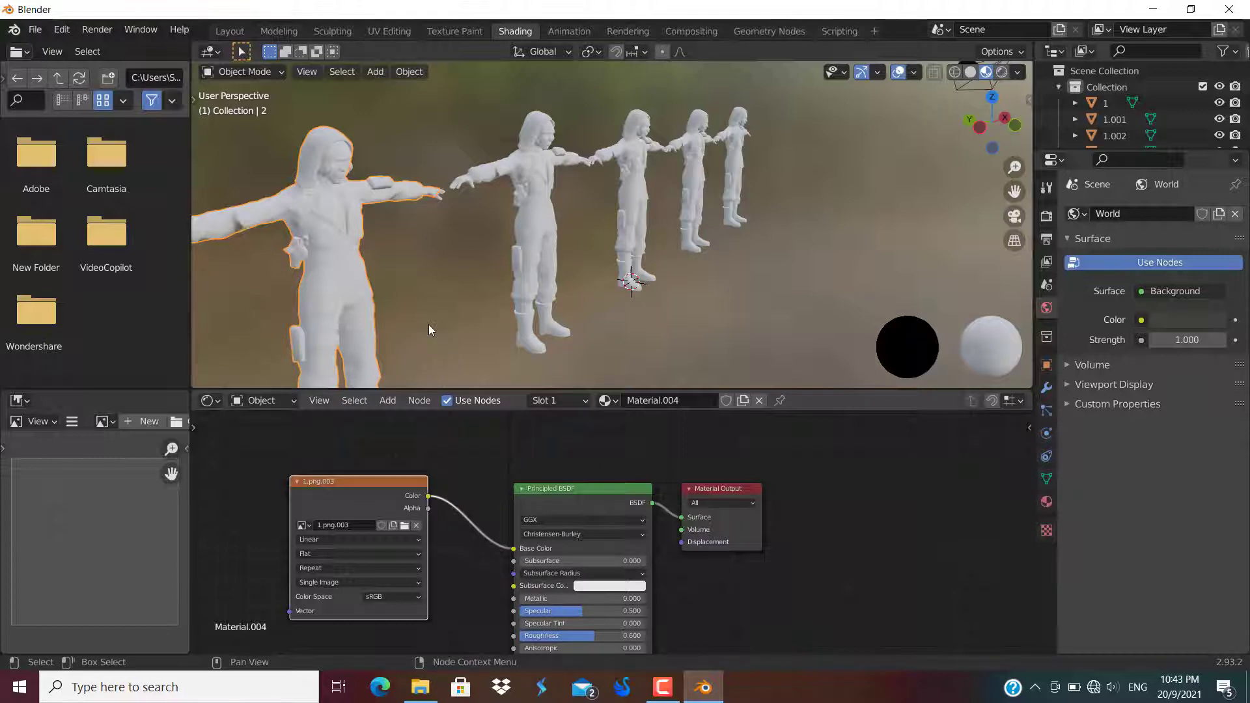
Step: Add texture image 6 to the material of the blue criminal's boots and connect its Color to the Base Color
middle_click_drag(428, 324, 427, 302)
left_click(430, 356)
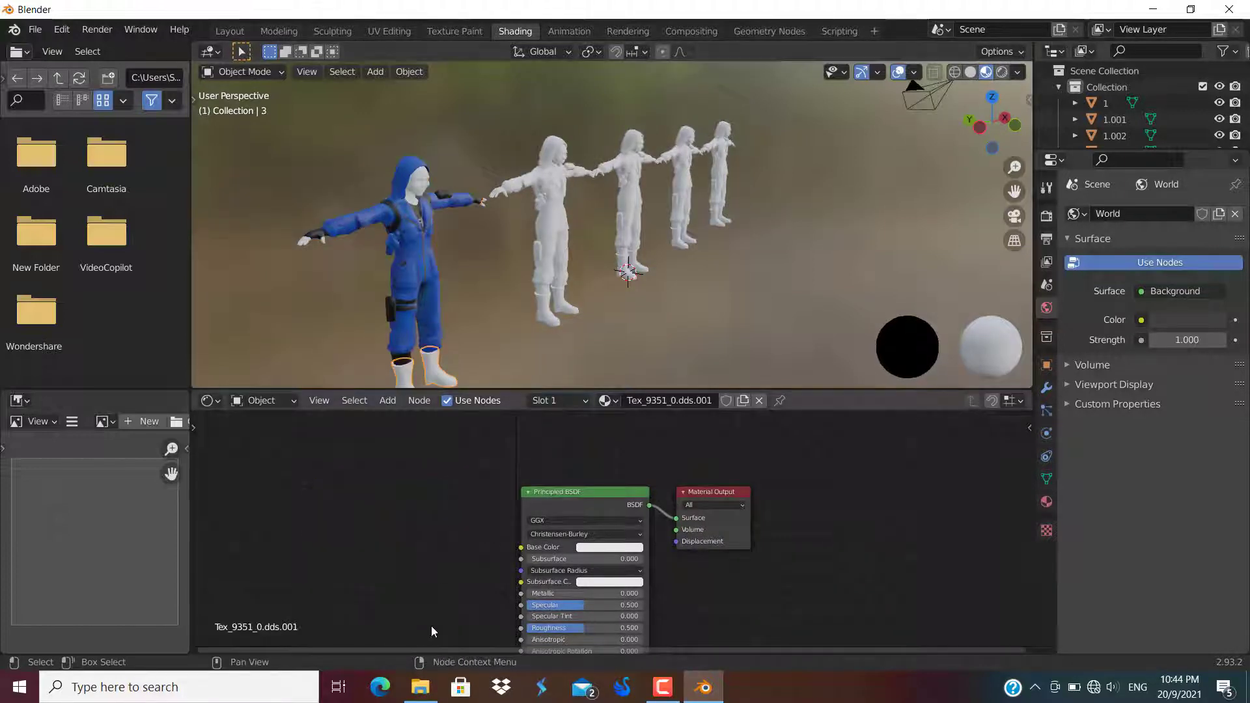
key("alt+Tab")
left_click_drag(841, 138, 449, 514)
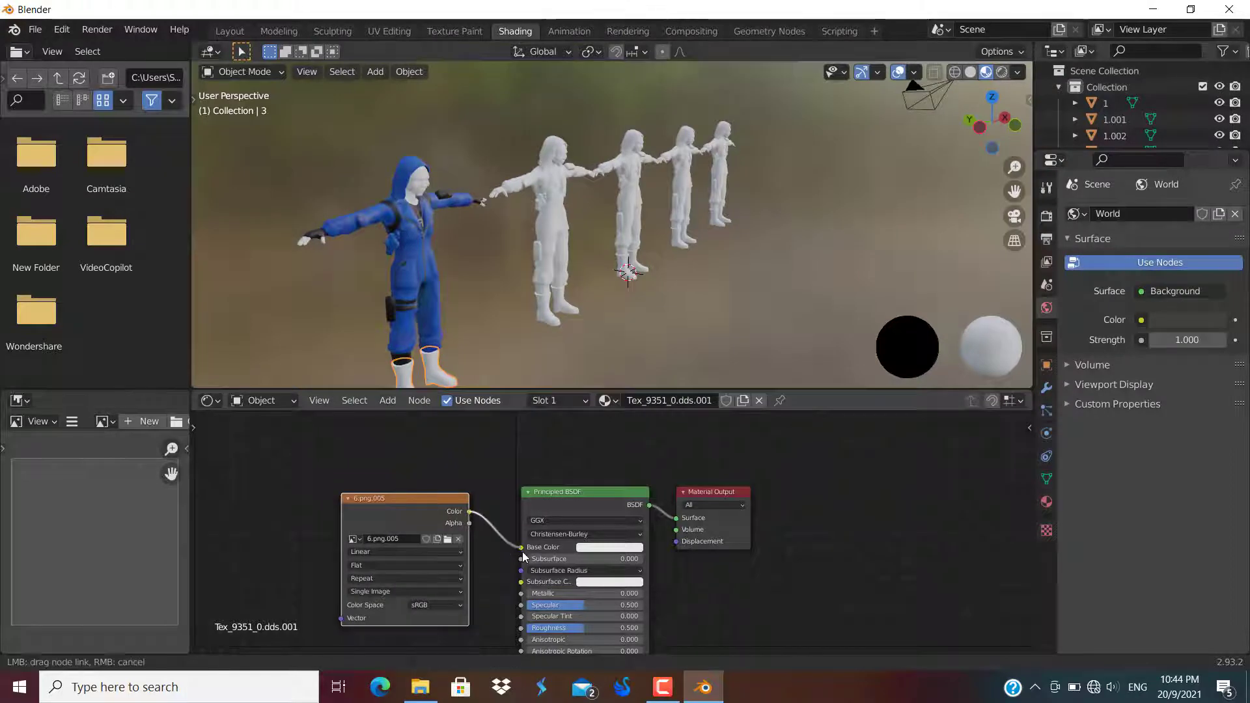
left_click_drag(523, 557, 522, 552)
Step: Add texture image 4 to the material of the blue criminal's face and connect its Color to the Base Color
left_click(386, 302)
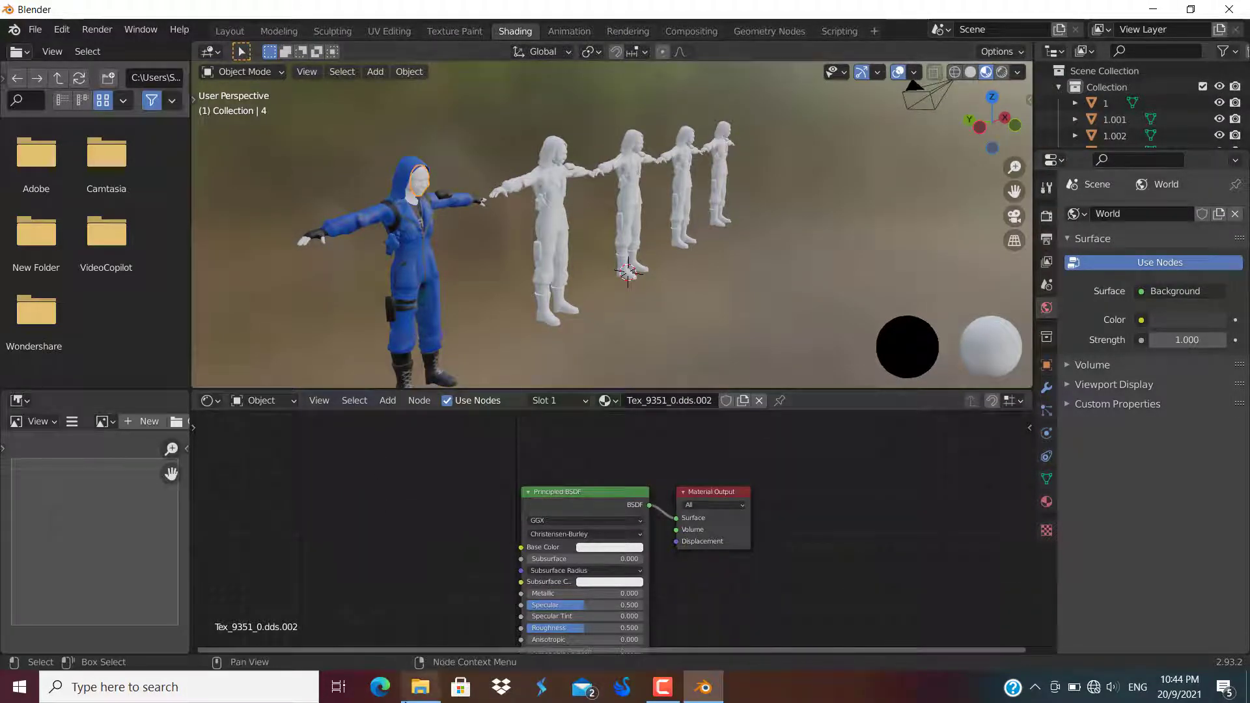
key("alt+Tab")
left_click_drag(706, 165, 365, 528)
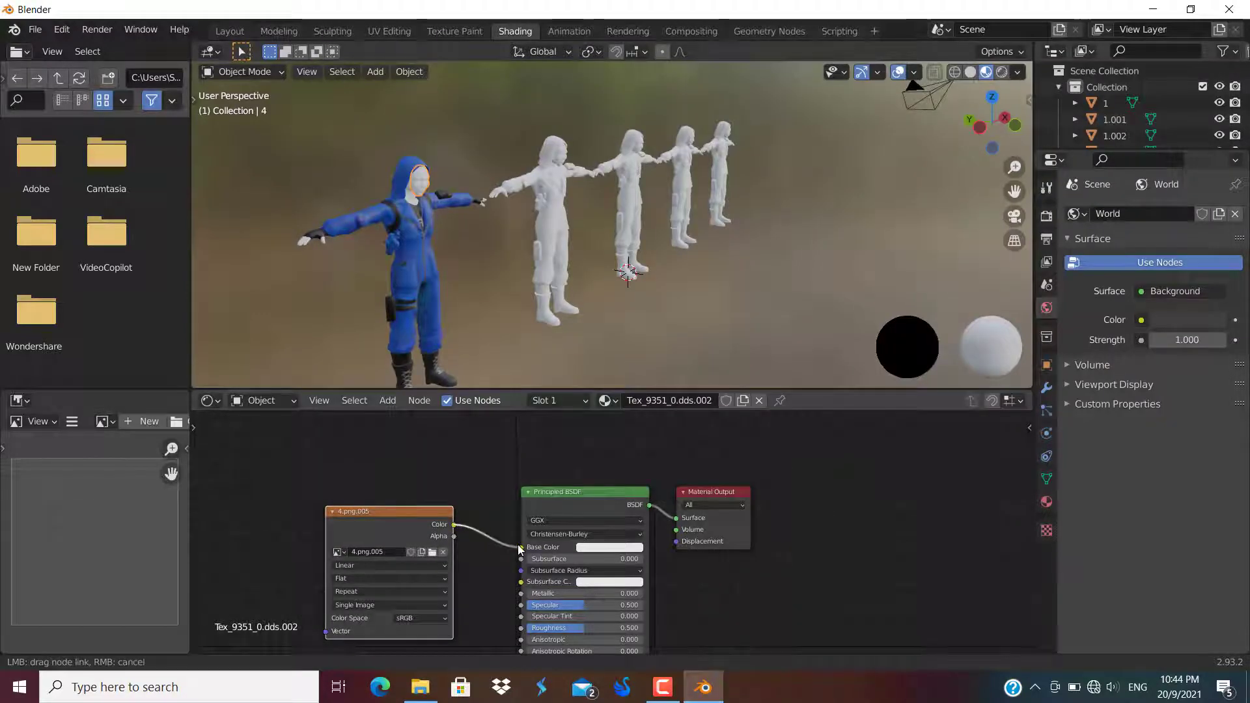
Step: Add texture image 8 to the material of the blue criminal's head and hands and connect its Color to the Base Color
left_click(306, 243)
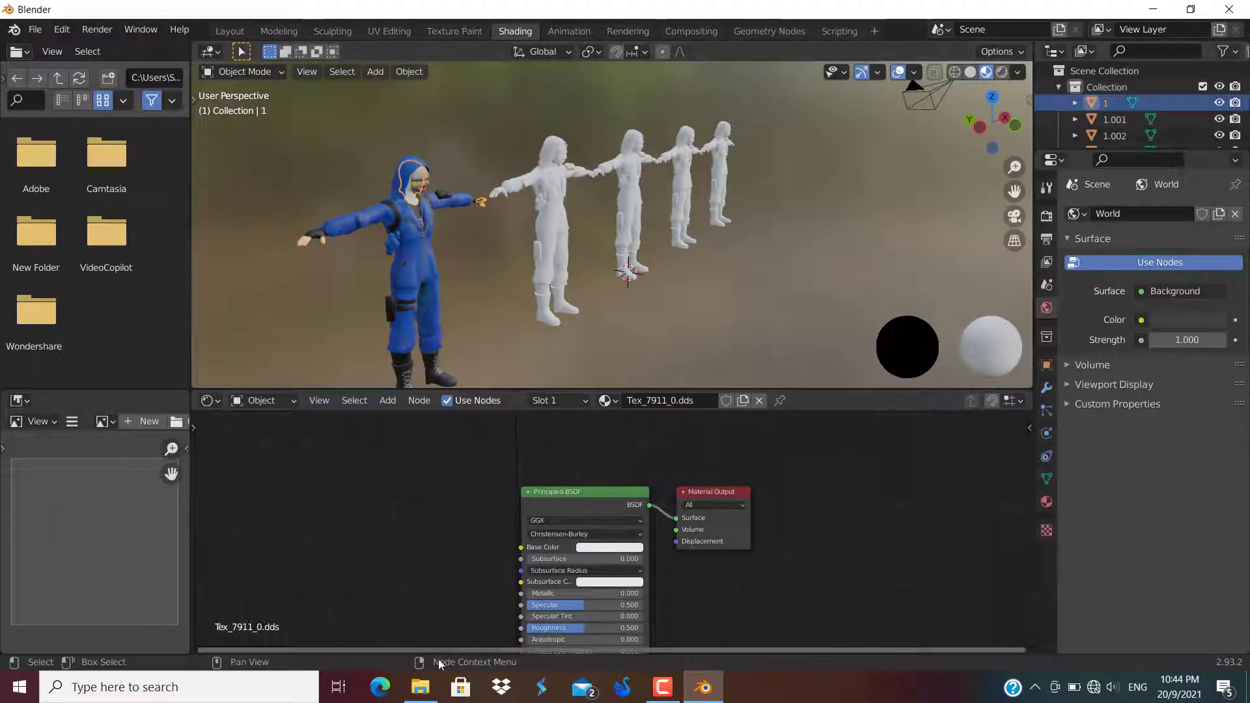
key("alt+Tab")
left_click_drag(1013, 138, 407, 540)
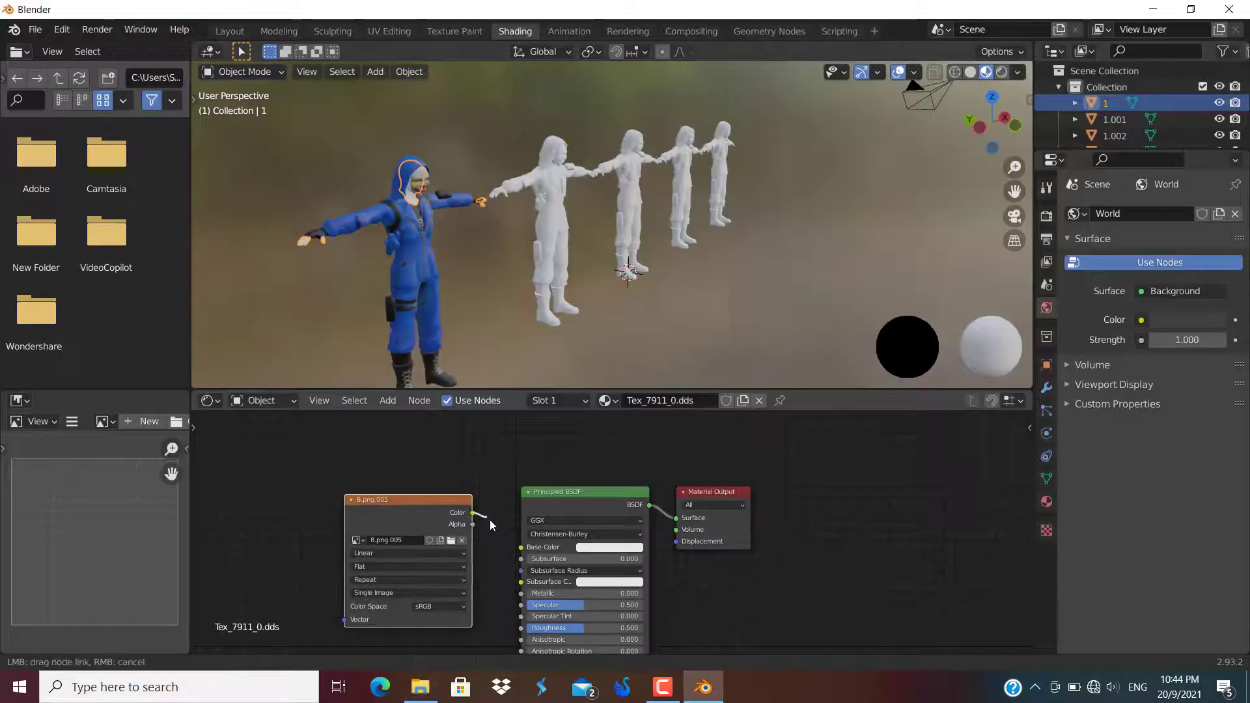
left_click_drag(531, 555, 531, 555)
Step: Select the green criminal's body, the second character in the row, and open the Free Fire Green Criminal 3D Model Texture folder in File Explorer
middle_click_drag(623, 291, 572, 287)
left_click(599, 300)
scroll(582, 281, "up", 4)
left_click(446, 142)
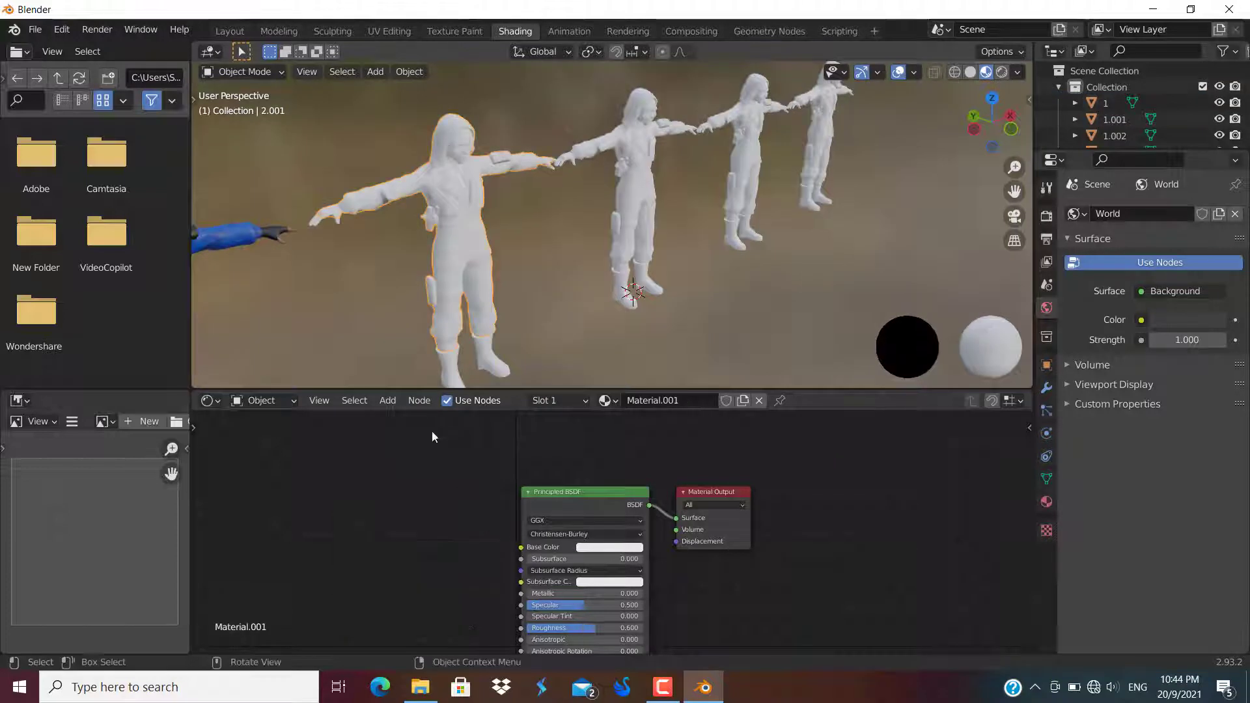
left_click(428, 680)
left_click(329, 75)
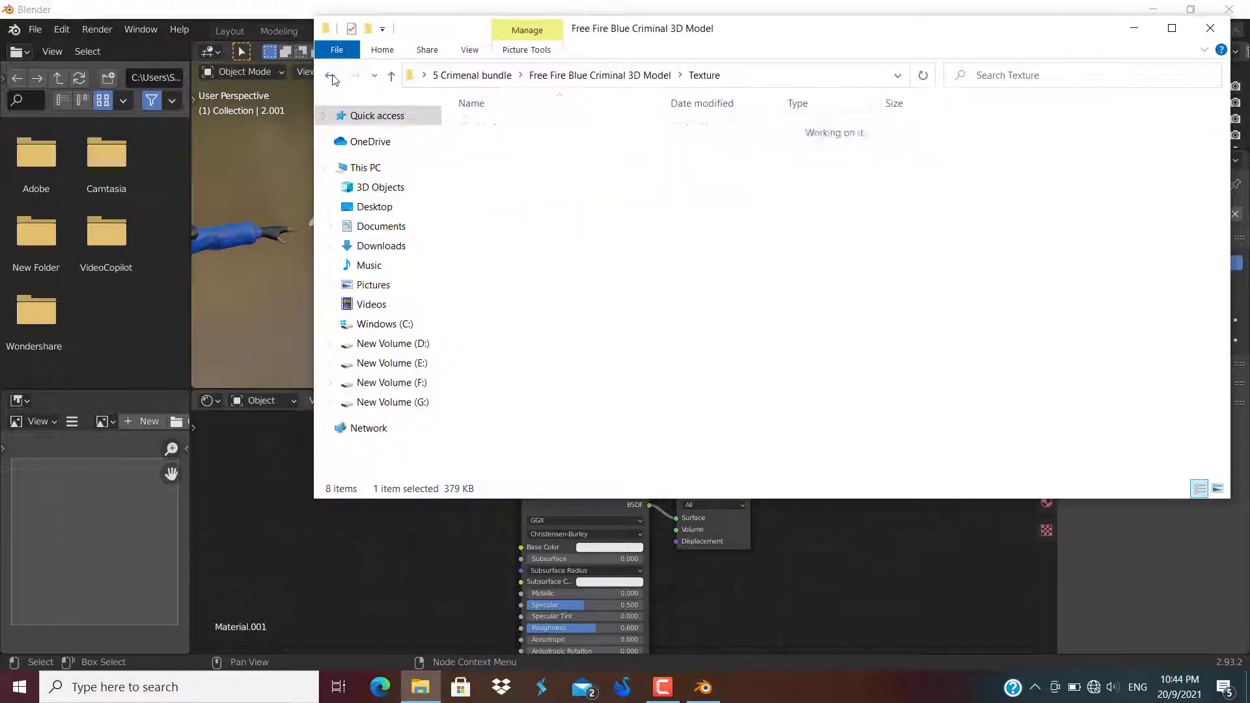
left_click(330, 75)
double_click(518, 146)
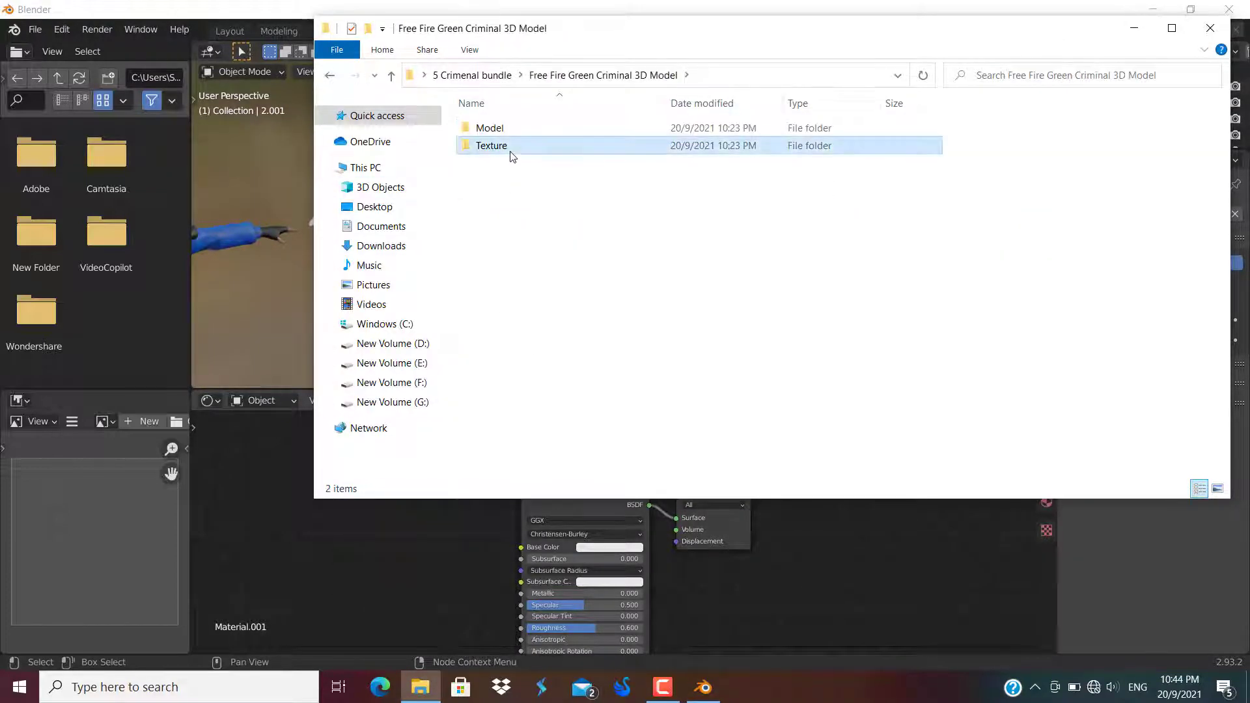
double_click(510, 147)
Step: Add image 1 from the green criminal's Texture folder to the body material and connect its Color to the Base Color
left_click_drag(498, 248, 1121, 142)
left_click_drag(1003, 168, 536, 189)
left_click(536, 189)
left_click_drag(373, 554, 374, 557)
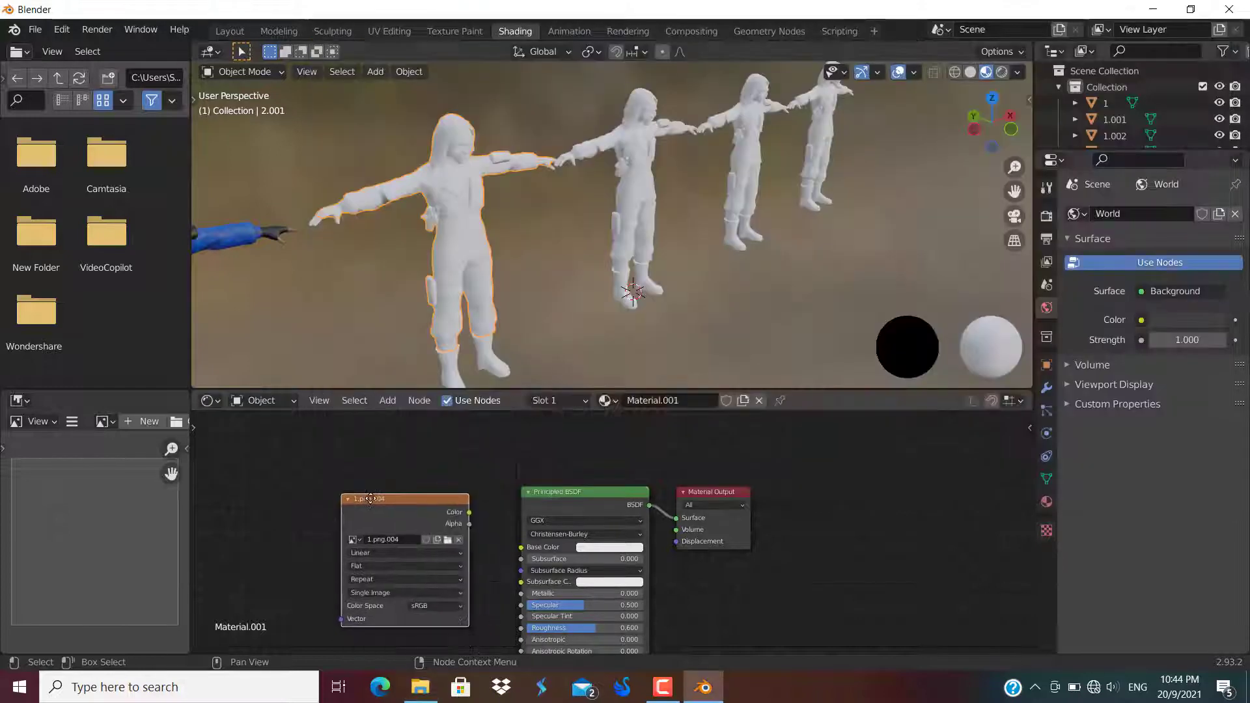
left_click_drag(524, 546, 521, 547)
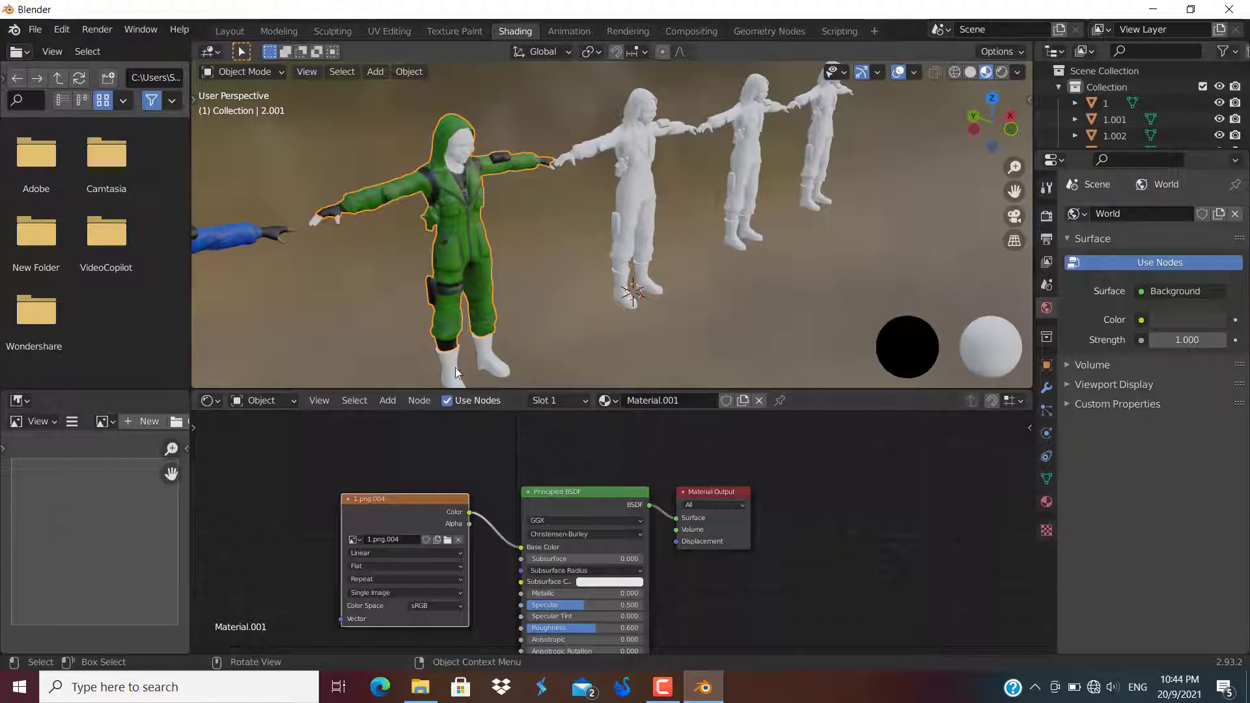
Step: Add texture image 6 to the material of the green criminal's boots and connect its Color to the Base Color
left_click(240, 231)
left_click(420, 689)
left_click_drag(841, 138, 428, 459)
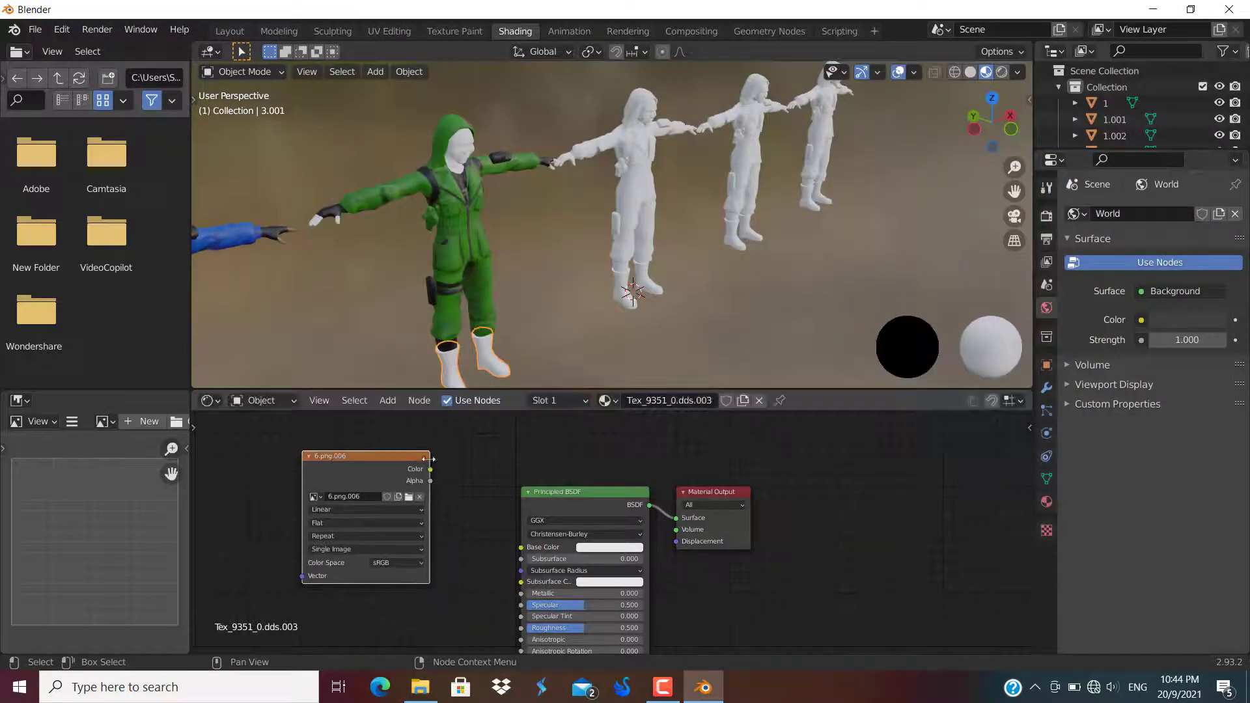
left_click_drag(528, 554, 524, 548)
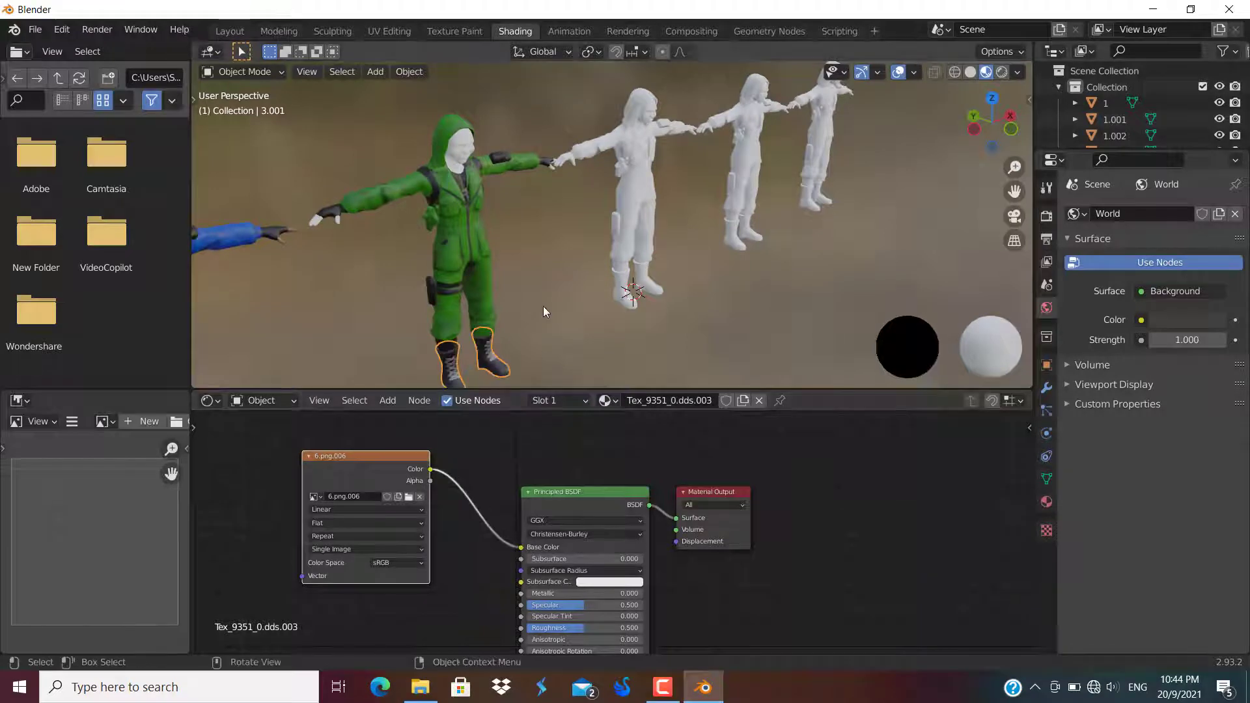
Step: Add texture image 4 to the material of the green criminal's face and connect its Color to the Base Color
left_click(458, 161)
key("alt+Tab")
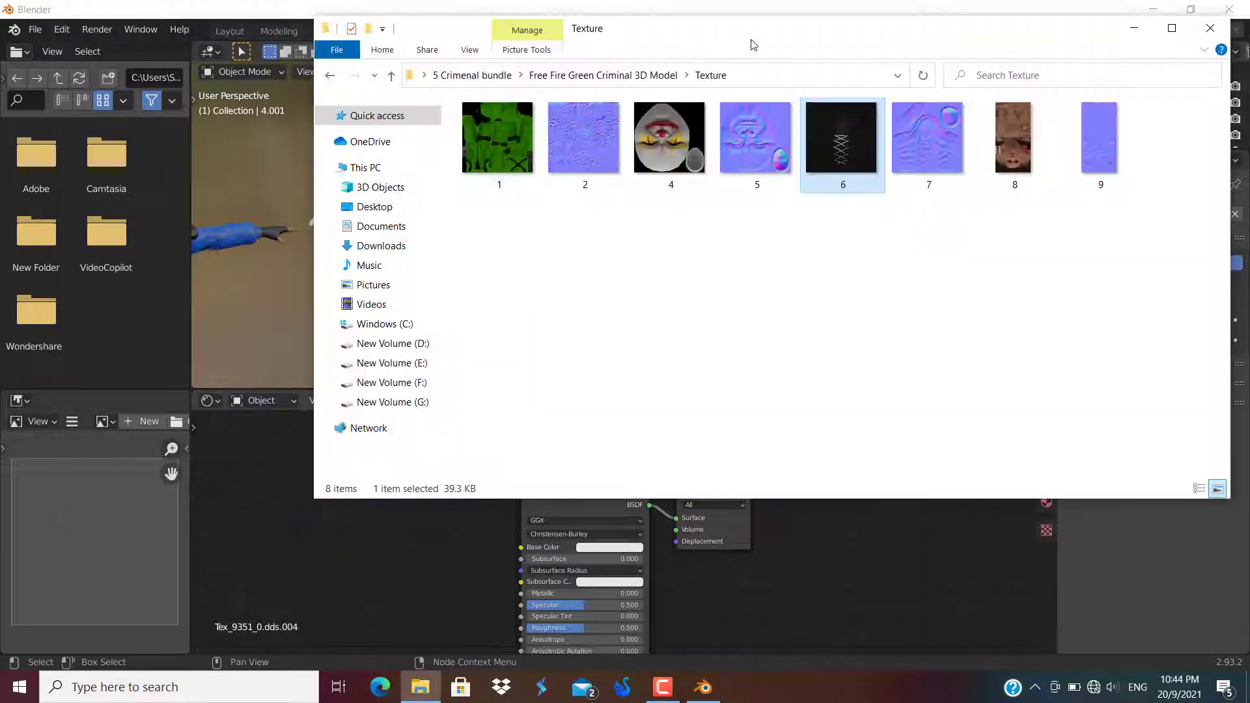
left_click_drag(669, 136, 417, 540)
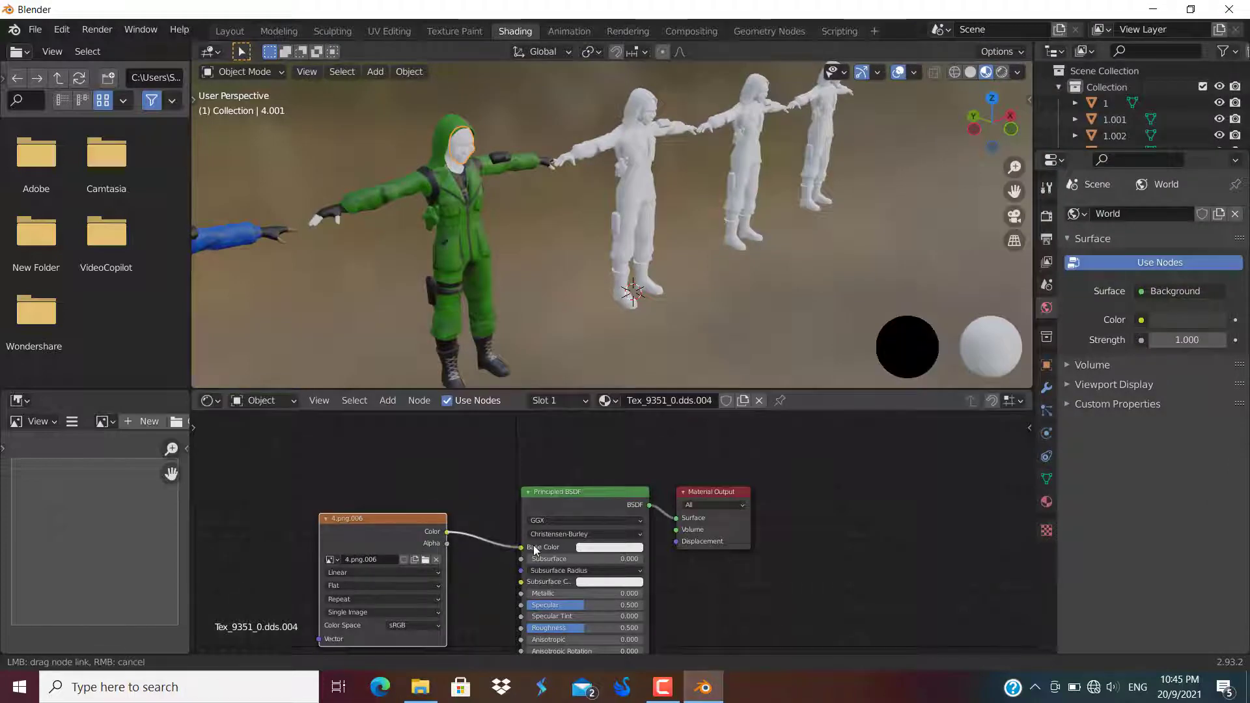
left_click_drag(534, 550, 529, 548)
left_click(458, 163)
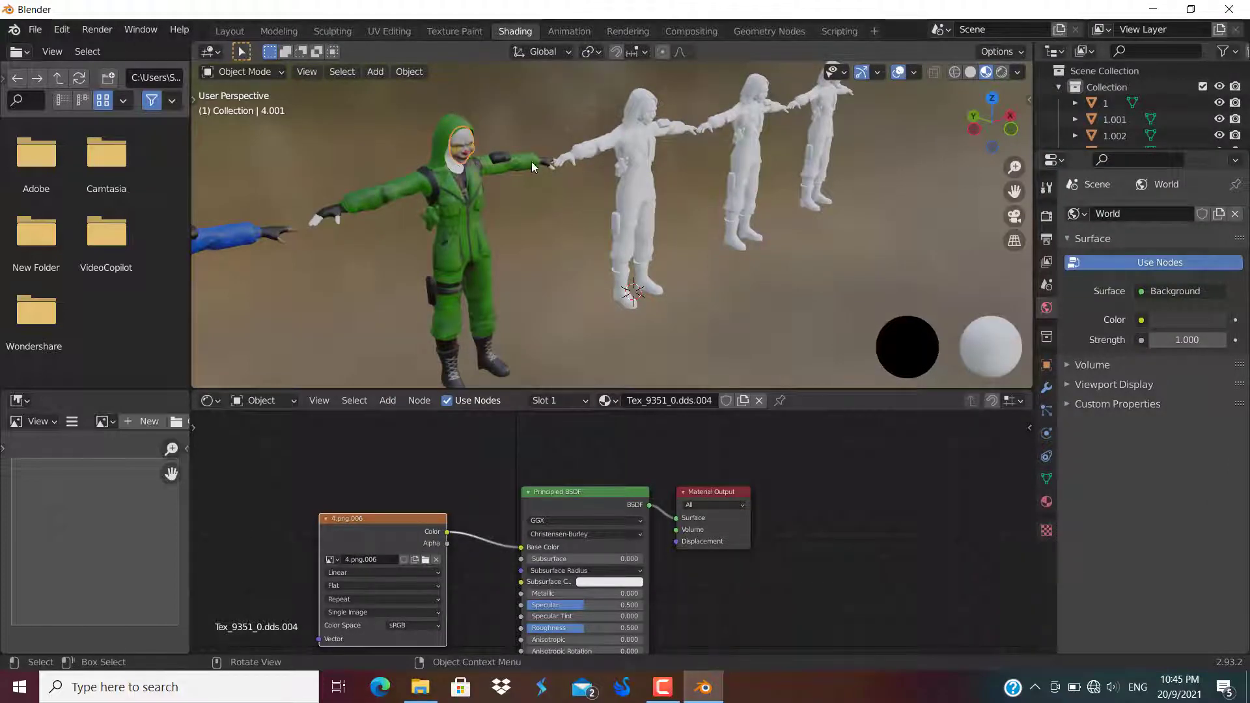
Step: Add texture image 8 to the material of the green criminal's head and hands and connect its Color to the Base Color
left_click(314, 221)
left_click(420, 687)
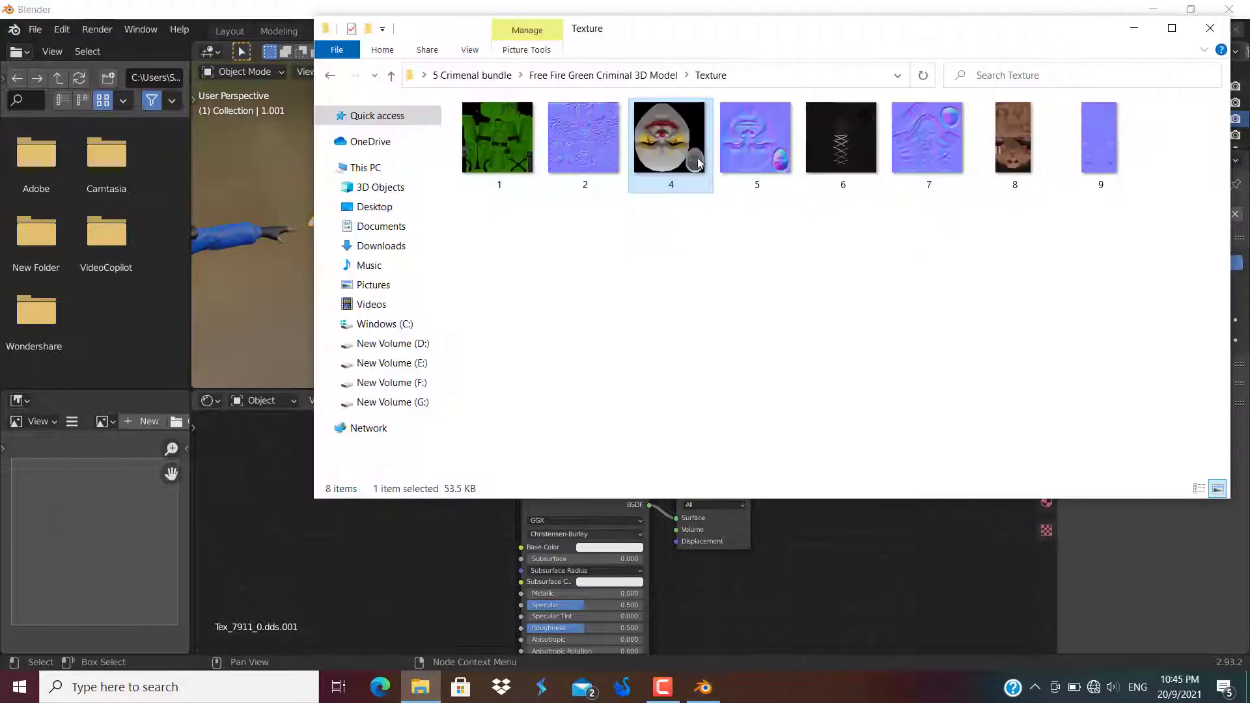
left_click_drag(1006, 151, 520, 547)
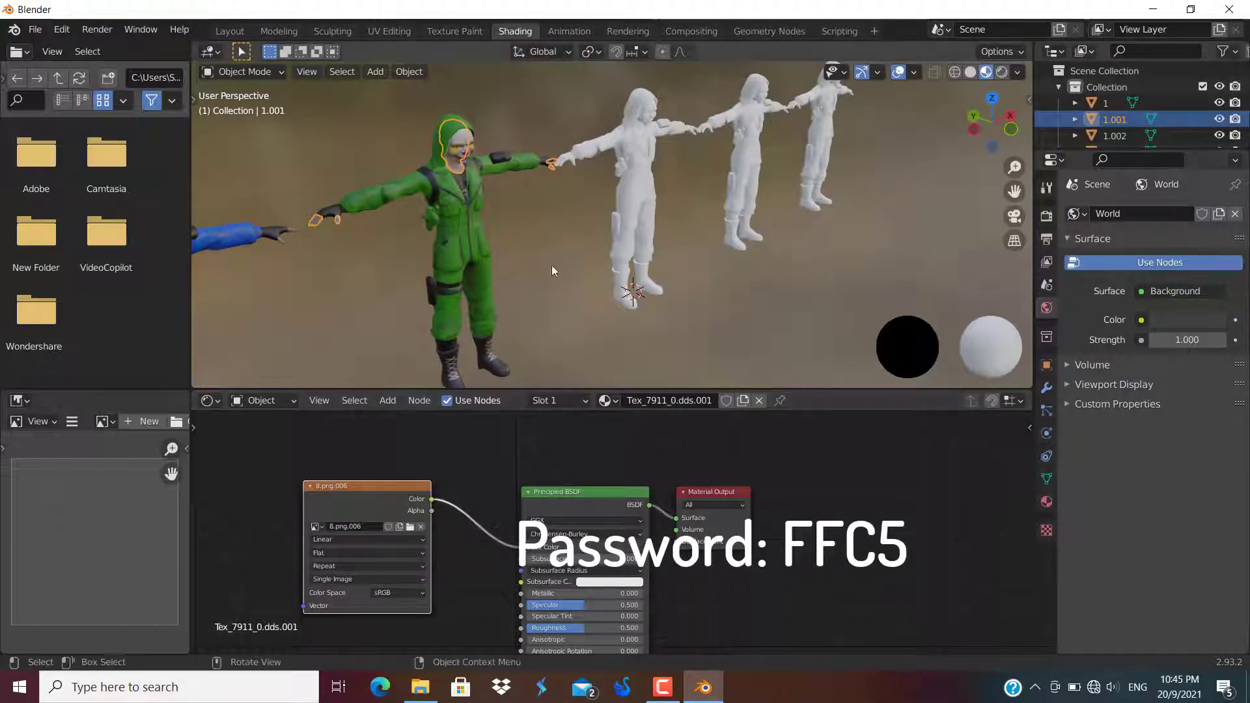
Step: Select the third character's body and open the Free Fire Purple Criminal 3D Model Texture folder in File Explorer
middle_click_drag(555, 255, 651, 173)
key("alt+Tab")
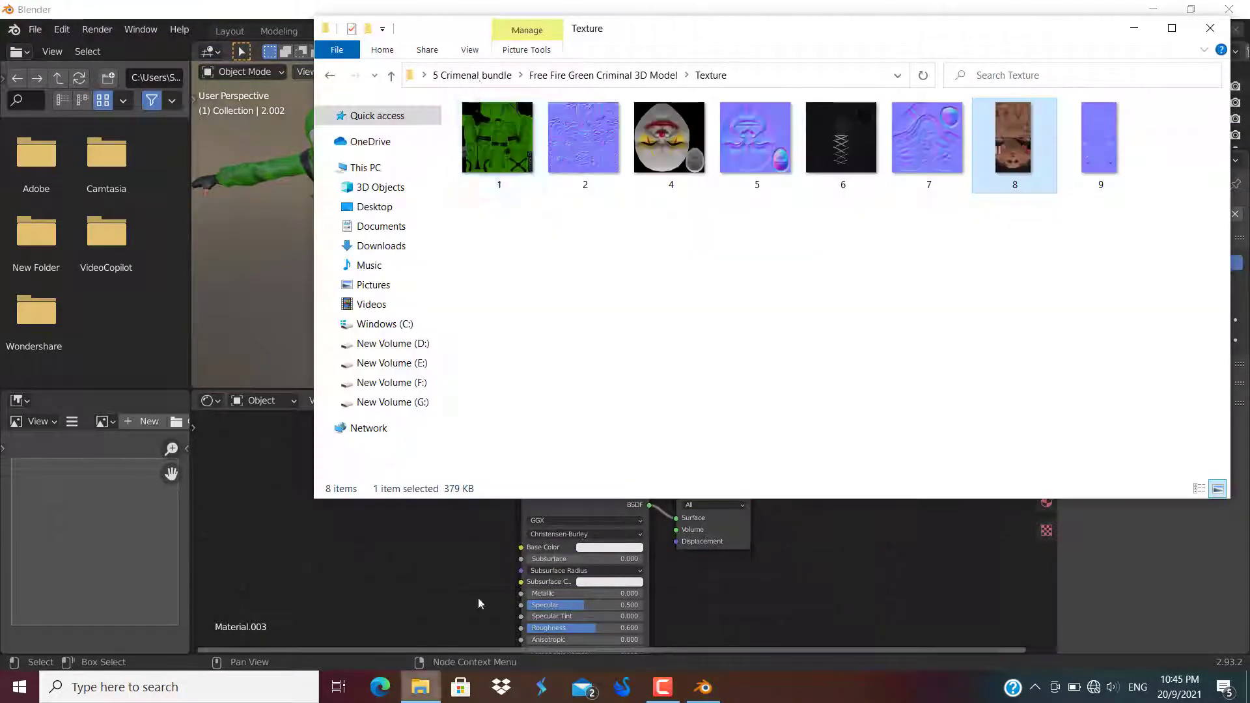
left_click(330, 75)
left_click(330, 74)
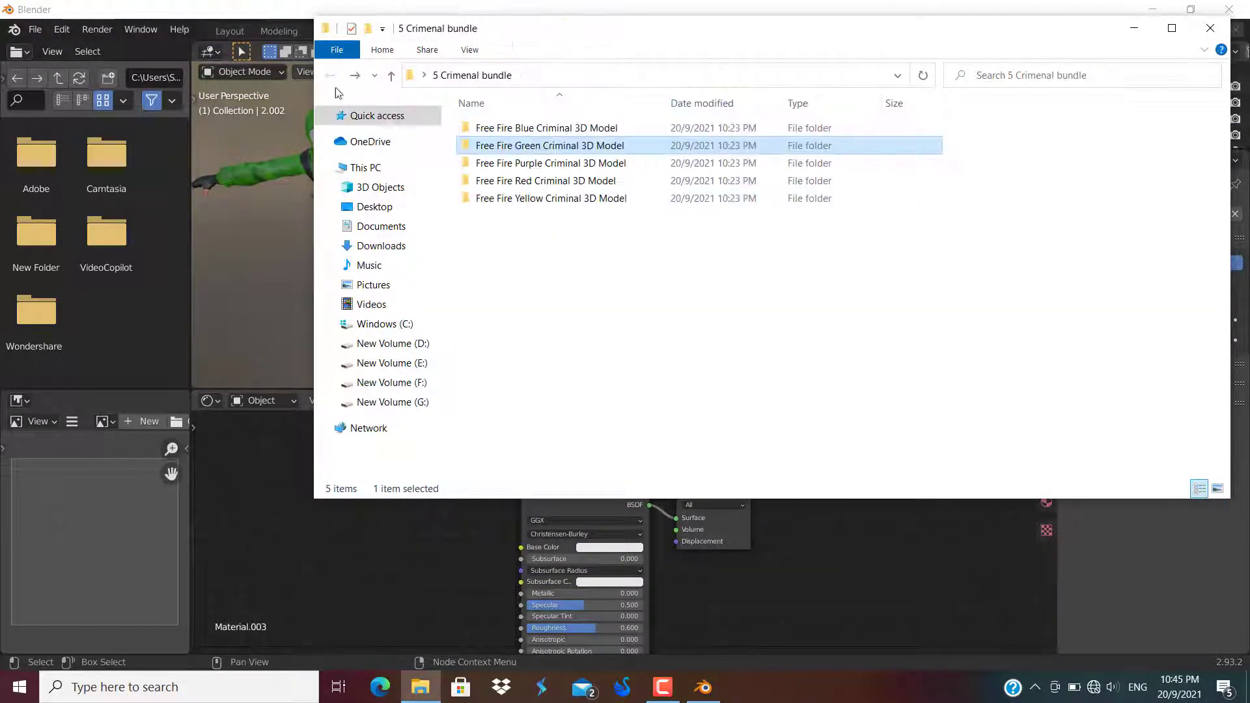
double_click(515, 163)
double_click(508, 145)
Step: Add image 1 from the purple criminal's Texture folder to the body material and connect its Color to the Base Color
left_click_drag(492, 228, 1112, 153)
left_click(583, 138)
left_click_drag(497, 138, 521, 549)
left_click(442, 508)
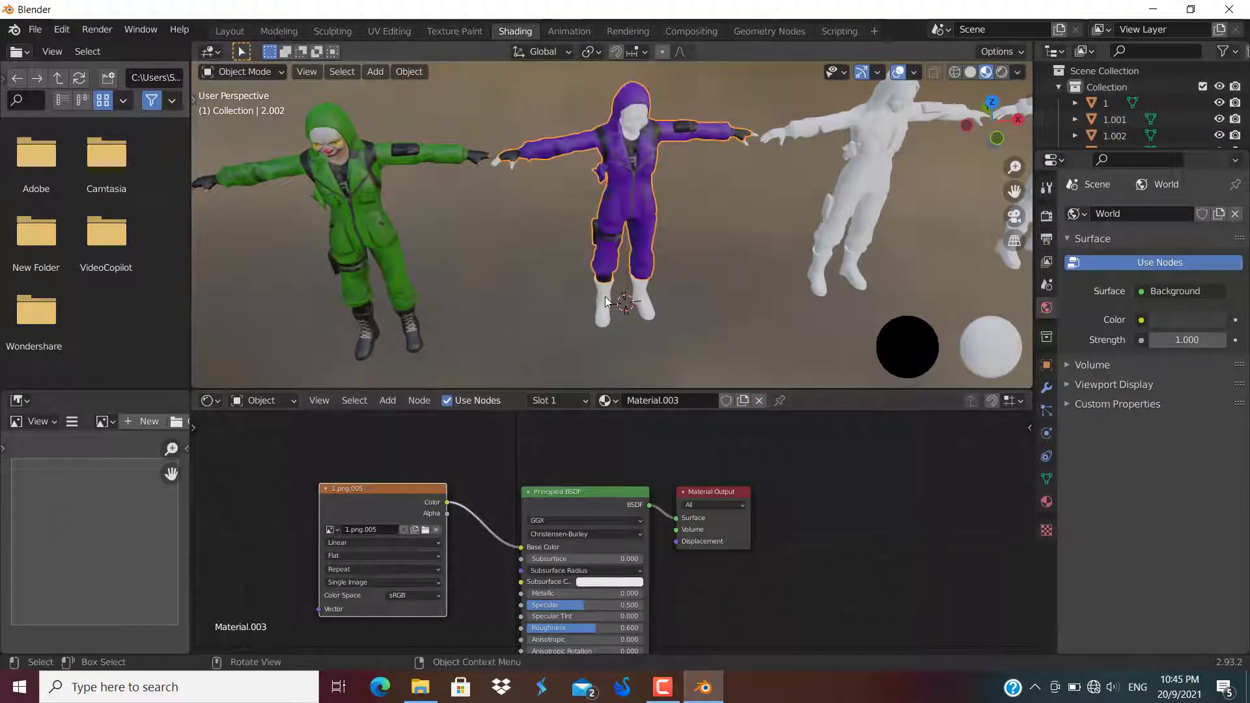
Step: Add texture image 6 to the material of the purple criminal's boots and connect its Color to the Base Color
left_click(836, 215)
left_click(420, 687)
left_click_drag(814, 150, 443, 525)
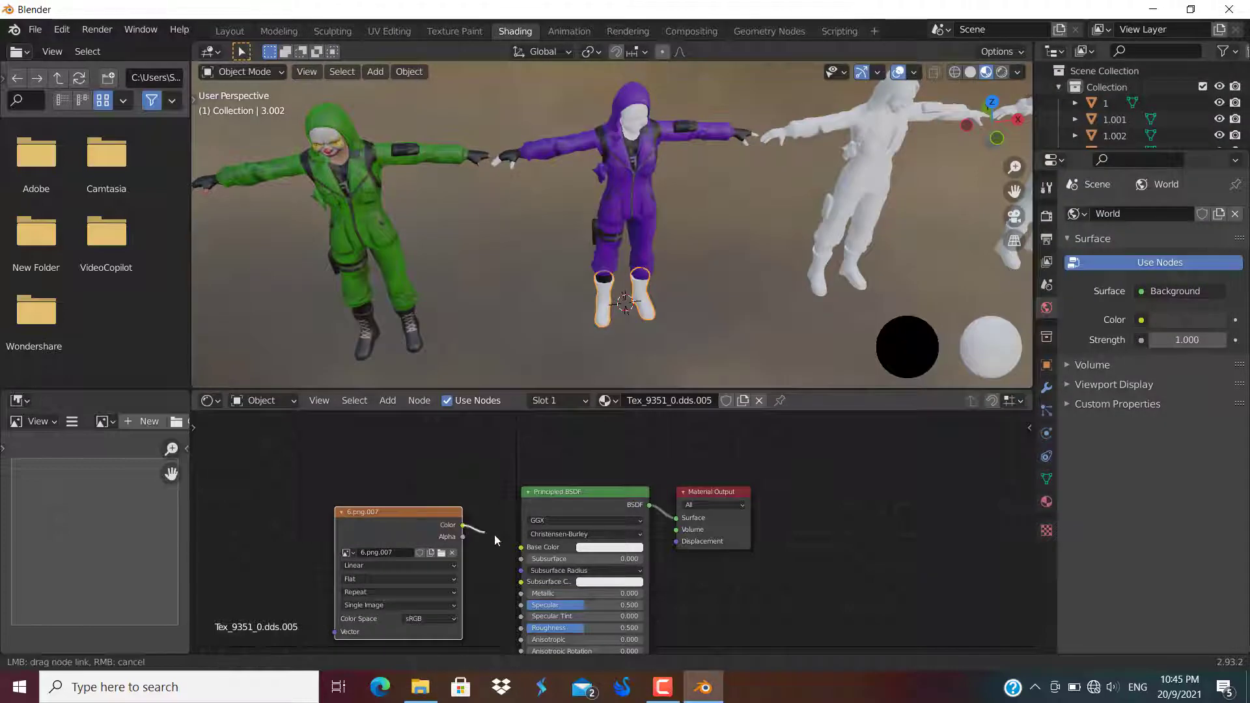
left_click_drag(529, 550, 522, 547)
Step: Add texture image 4 to the material of the purple criminal's face and connect its Color to the Base Color
left_click(644, 130)
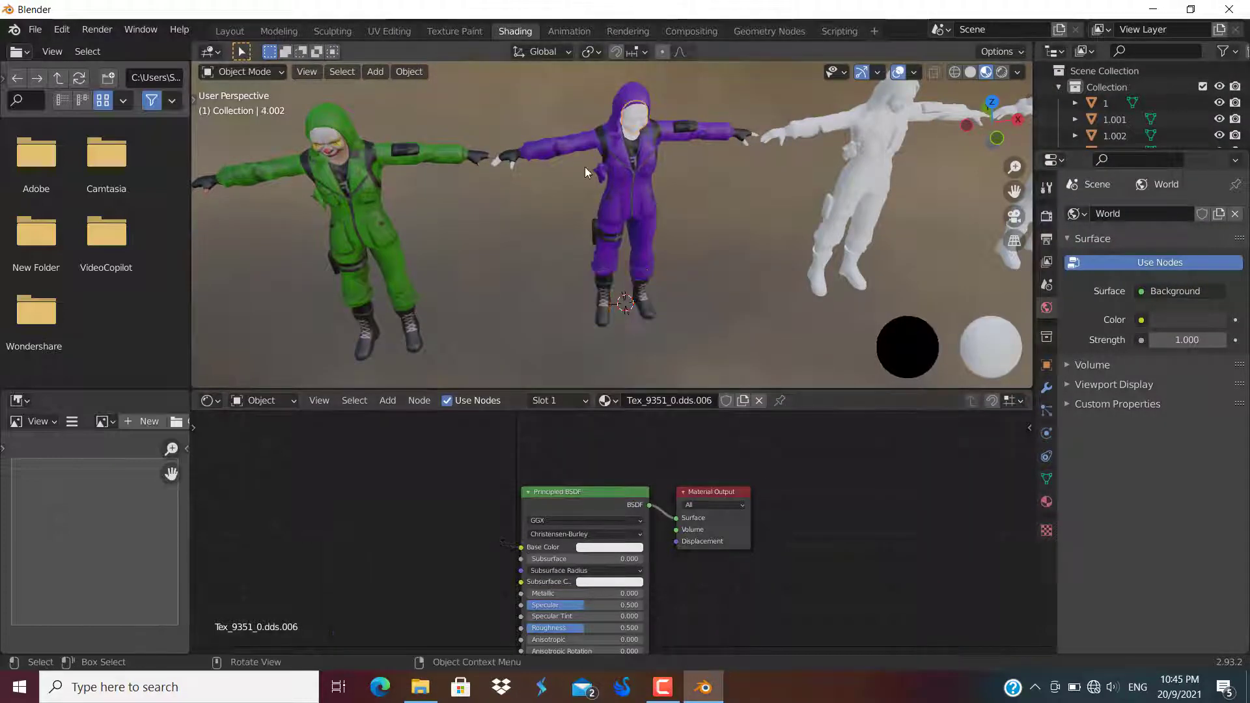
left_click(421, 687)
left_click_drag(679, 189, 573, 208)
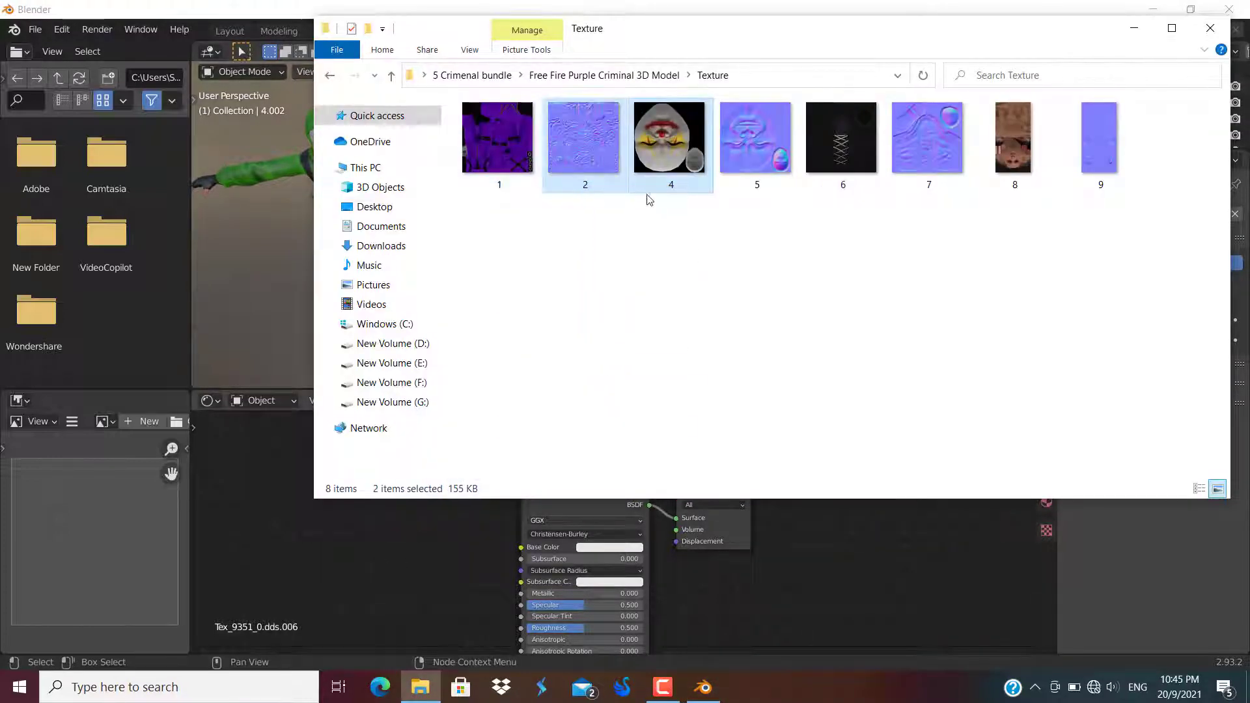
left_click_drag(667, 122, 366, 522)
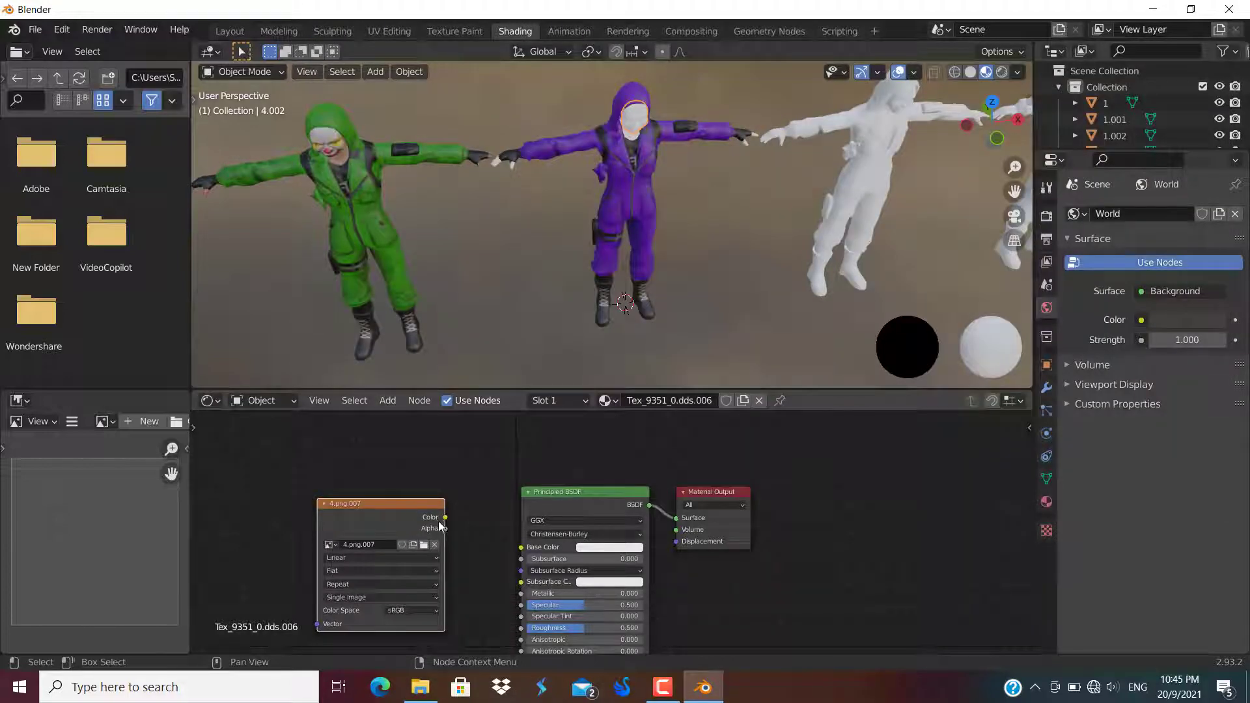
left_click_drag(444, 518, 521, 548)
Step: Add texture image 8 to the material of the purple criminal's head and hands and connect its Color to the Base Color
left_click(641, 299)
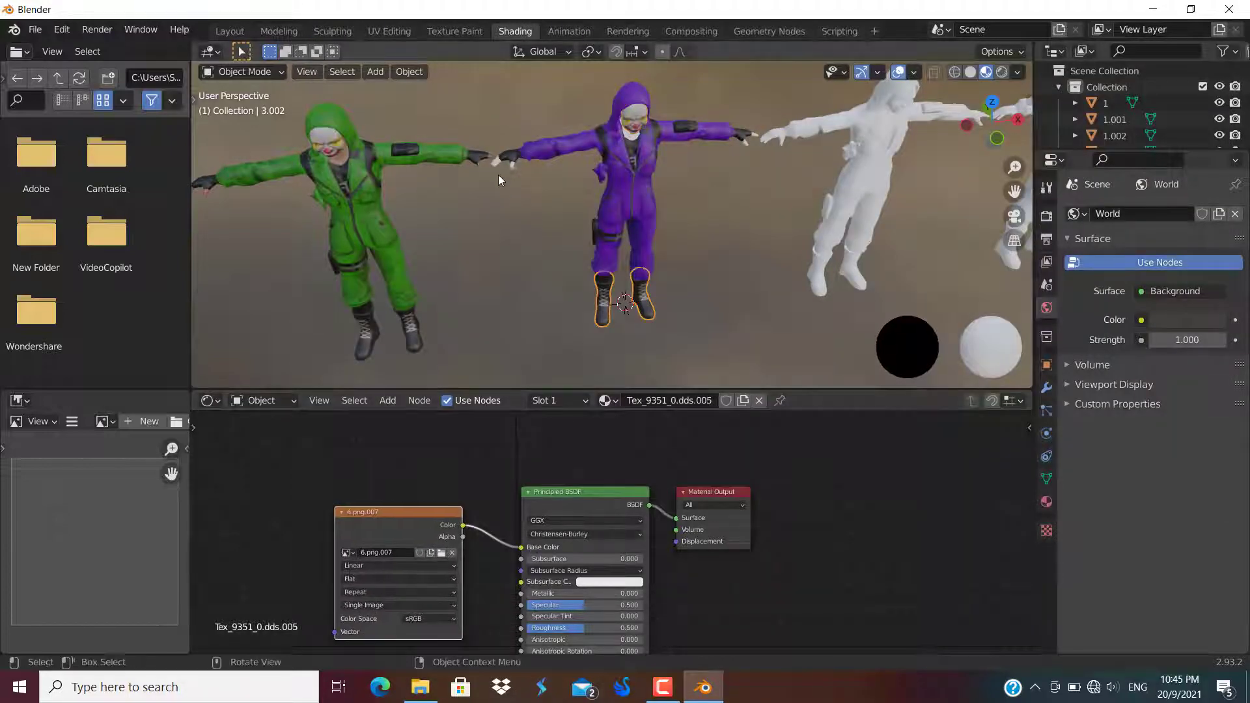
left_click(494, 164)
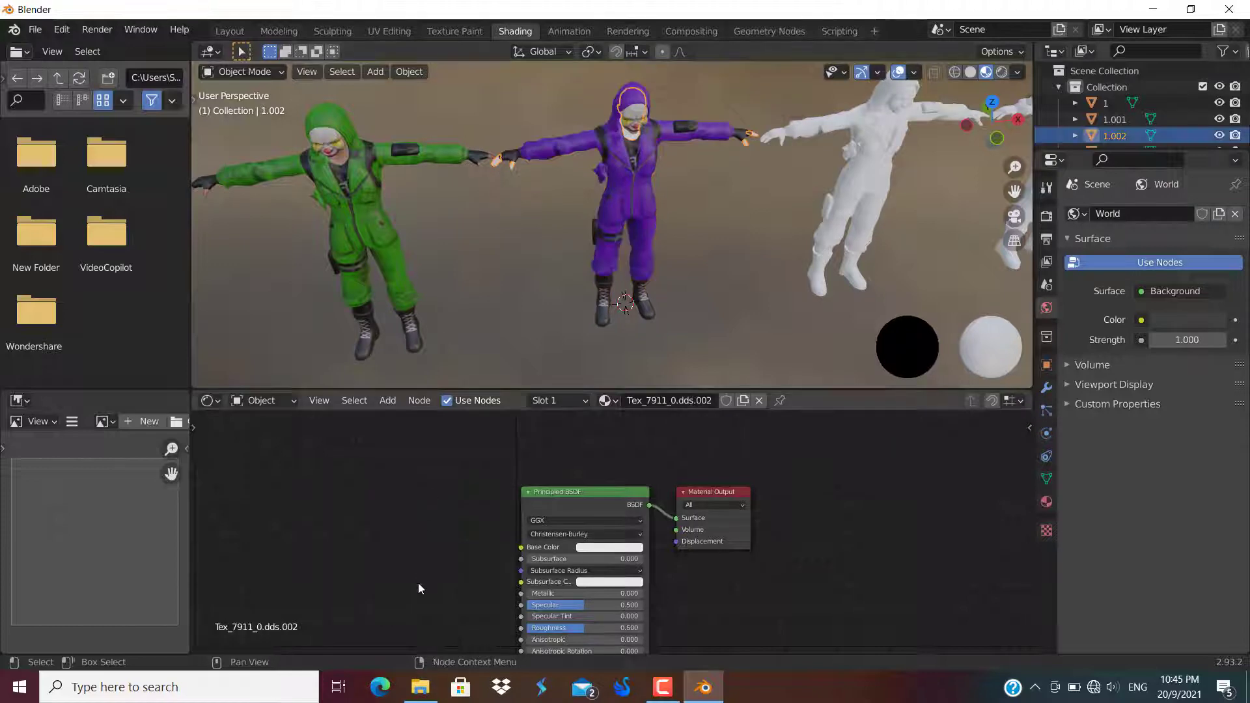
key("alt+Tab")
left_click_drag(1013, 138, 423, 514)
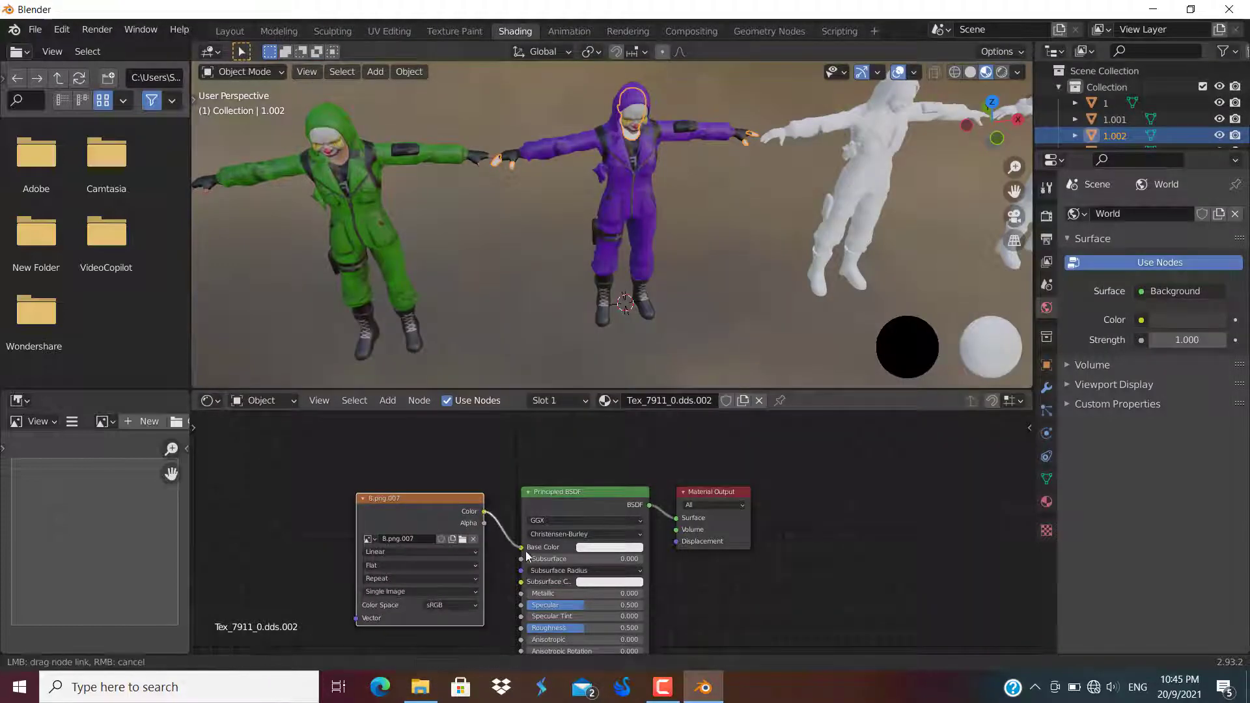
left_click_drag(528, 555, 521, 547)
Step: Select the fourth character's body and open the Free Fire Red Criminal 3D Model Texture folder in File Explorer
left_click(696, 198)
middle_click_drag(697, 197, 662, 137)
left_click(689, 121)
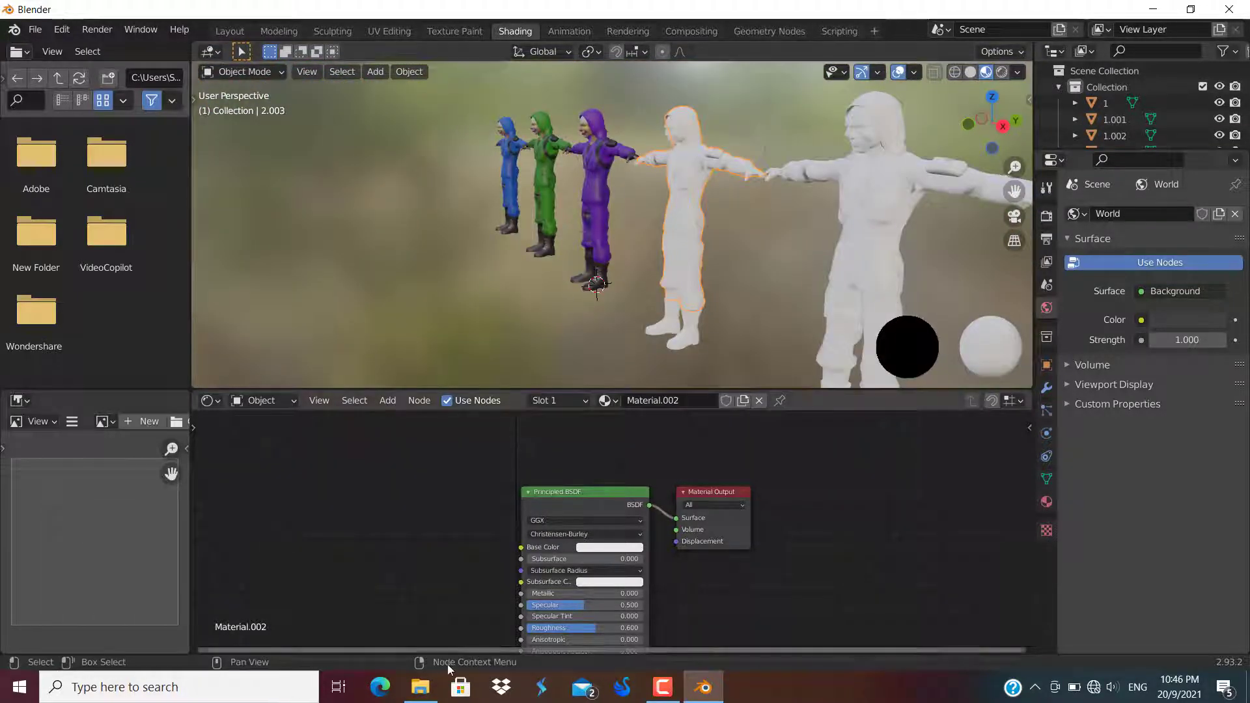
left_click(420, 687)
left_click(330, 76)
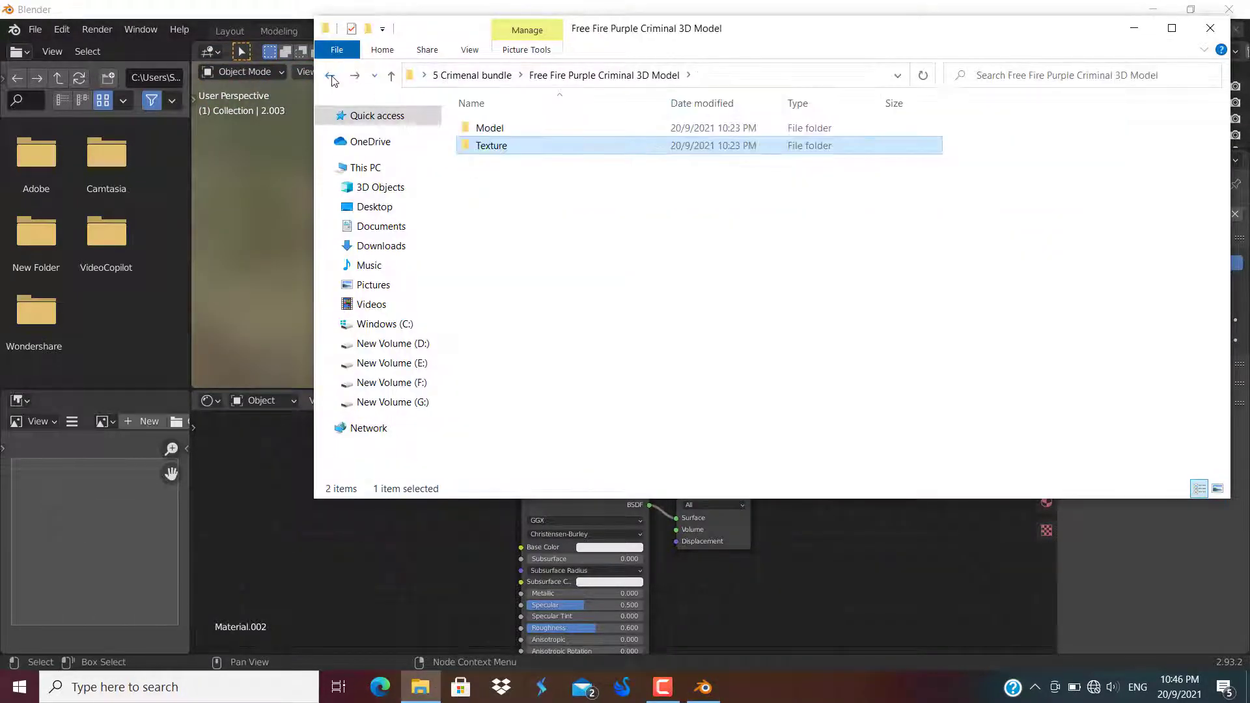
left_click(331, 76)
double_click(546, 179)
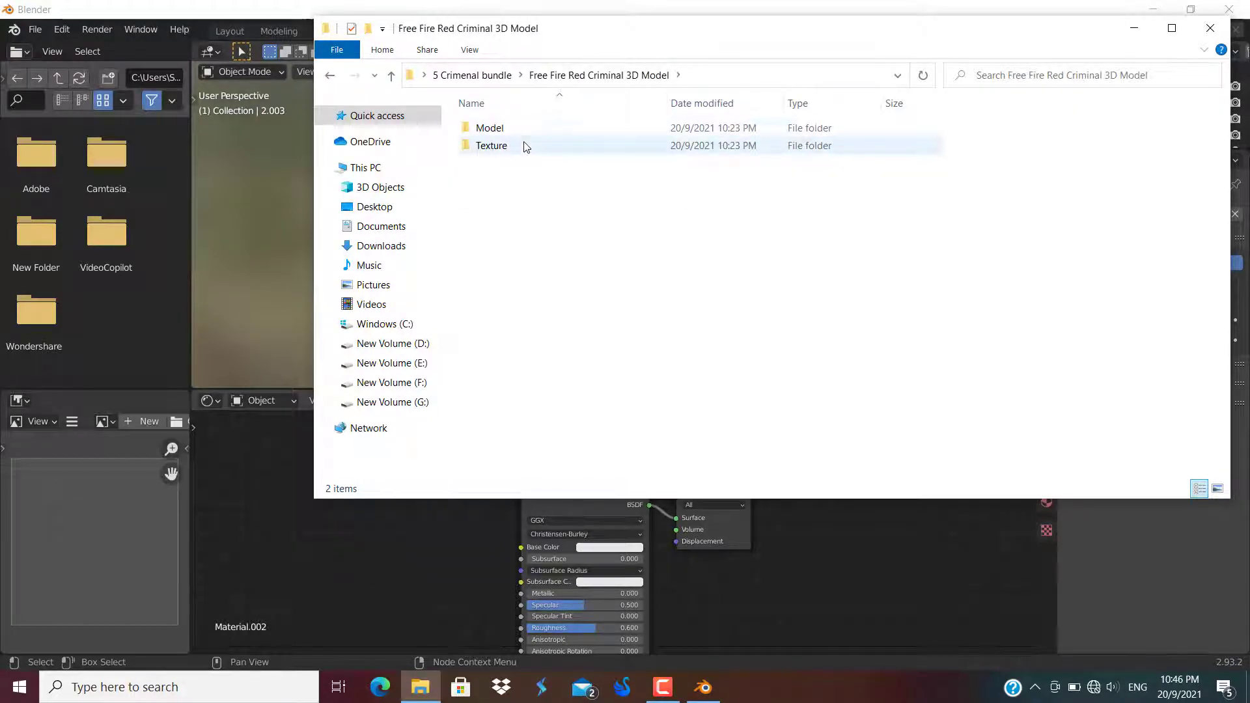
double_click(501, 146)
Step: Add image 1 from the red criminal's Texture folder to the body material and connect its Color to the Base Color
left_click_drag(498, 231, 1006, 139)
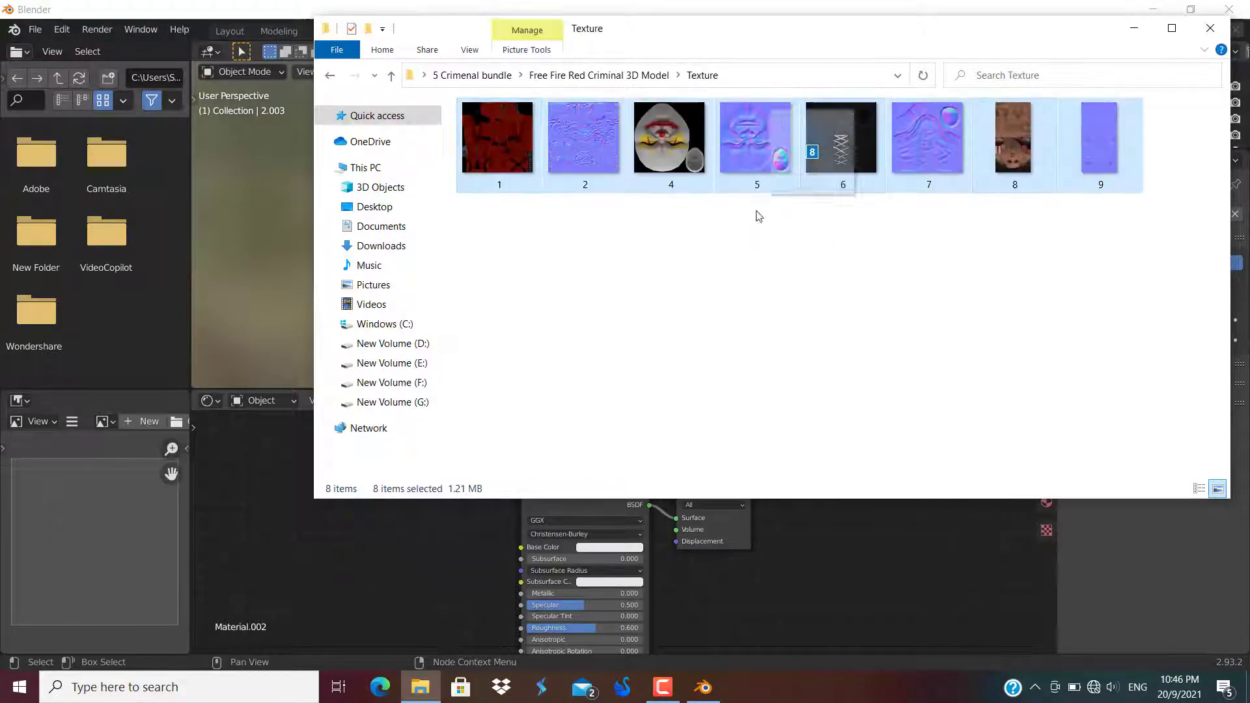
left_click(479, 130)
left_click_drag(479, 130, 420, 513)
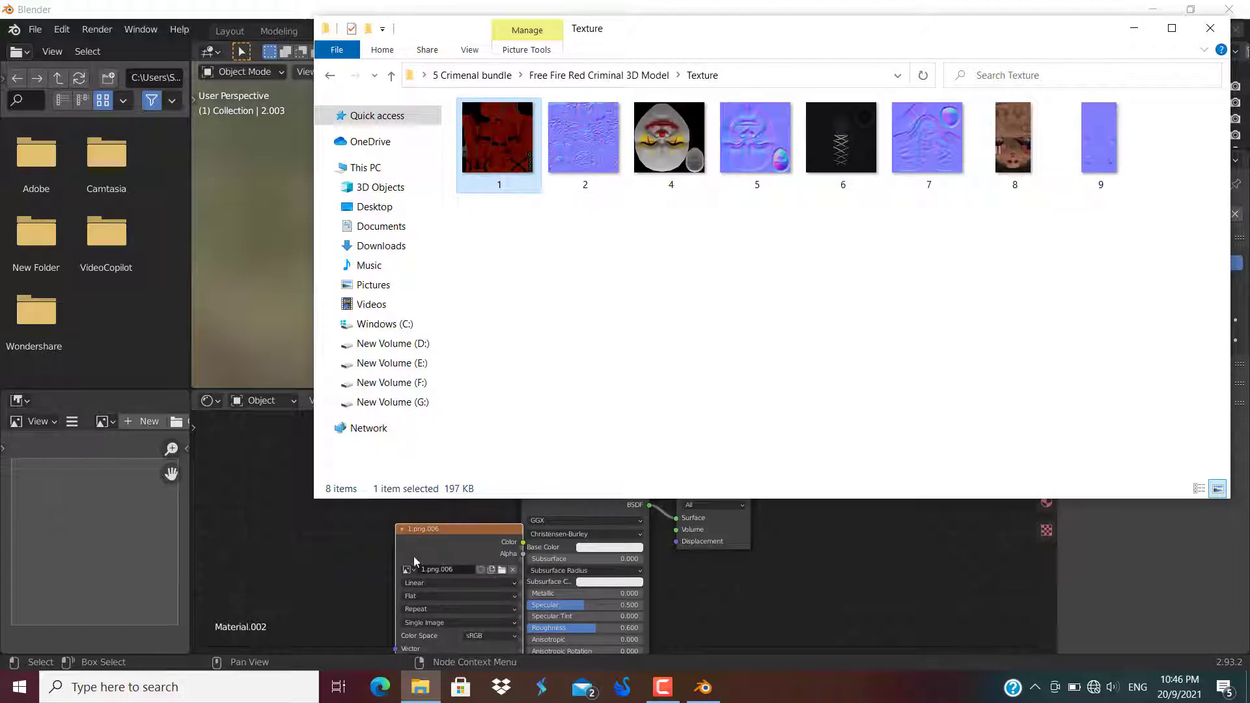
left_click_drag(414, 561, 319, 536)
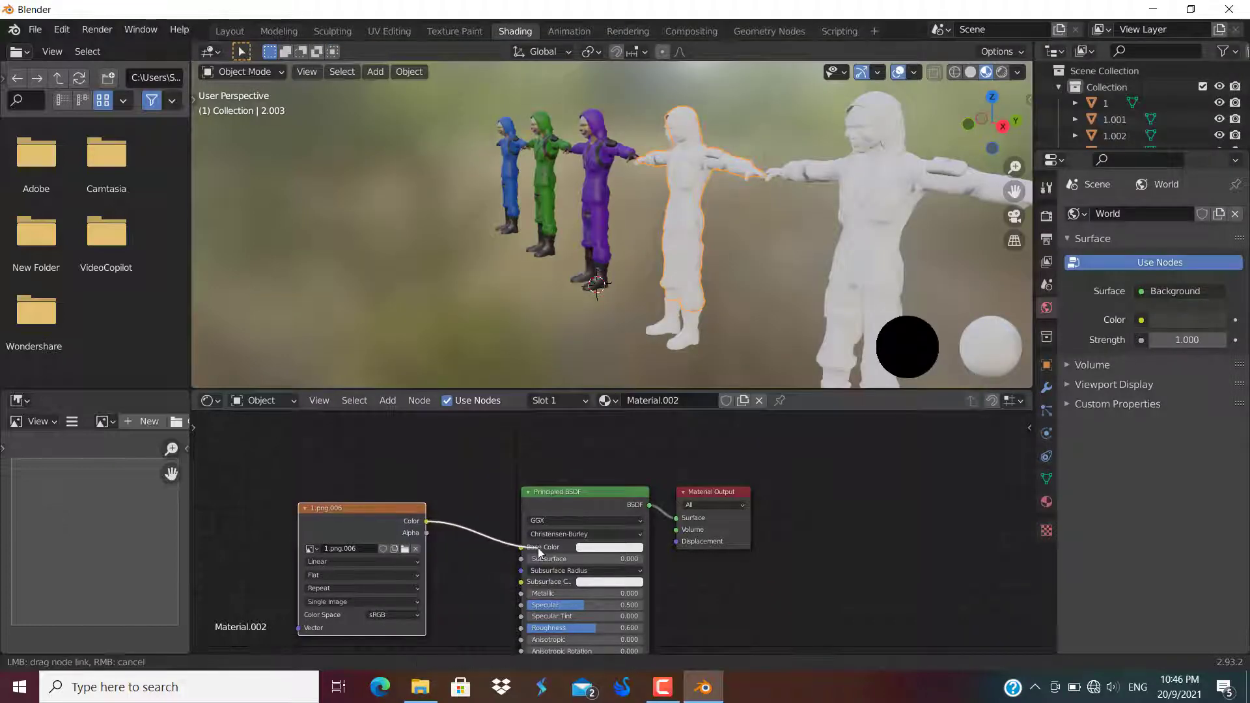
left_click_drag(526, 552, 524, 550)
Step: Add texture image 6 to the material of the red criminal's boots and connect its Color to the Base Color
left_click(690, 319)
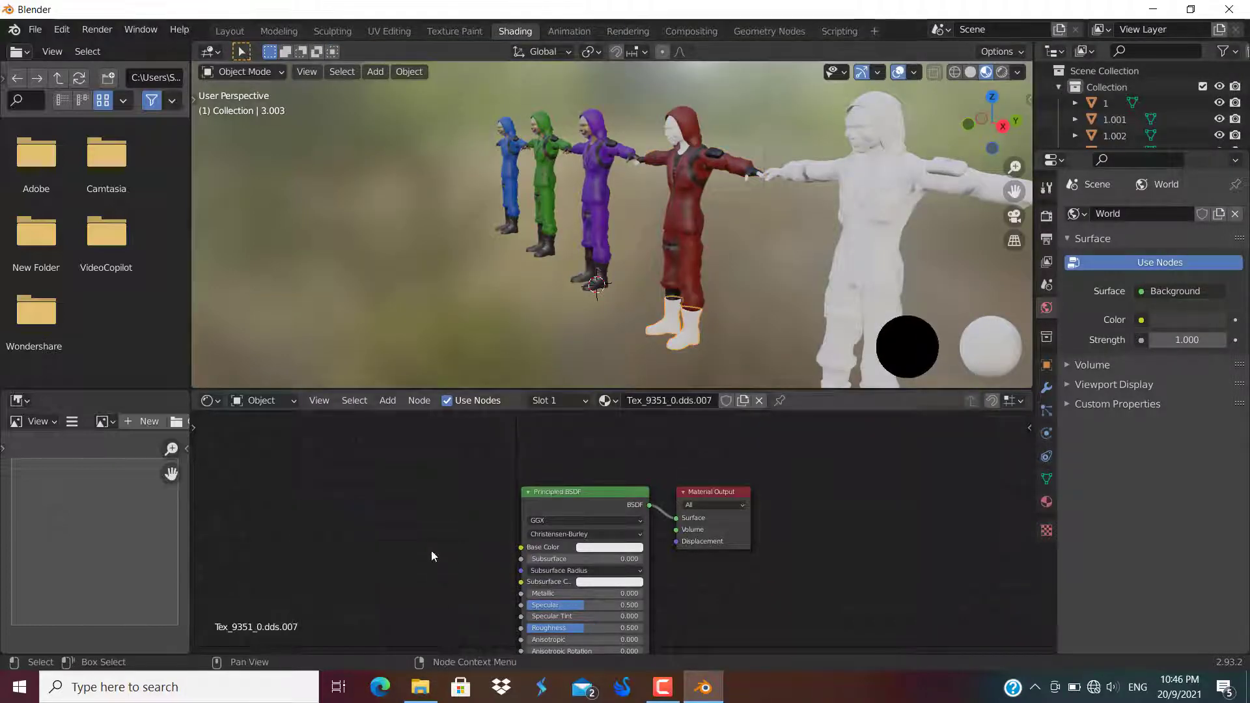
left_click(420, 687)
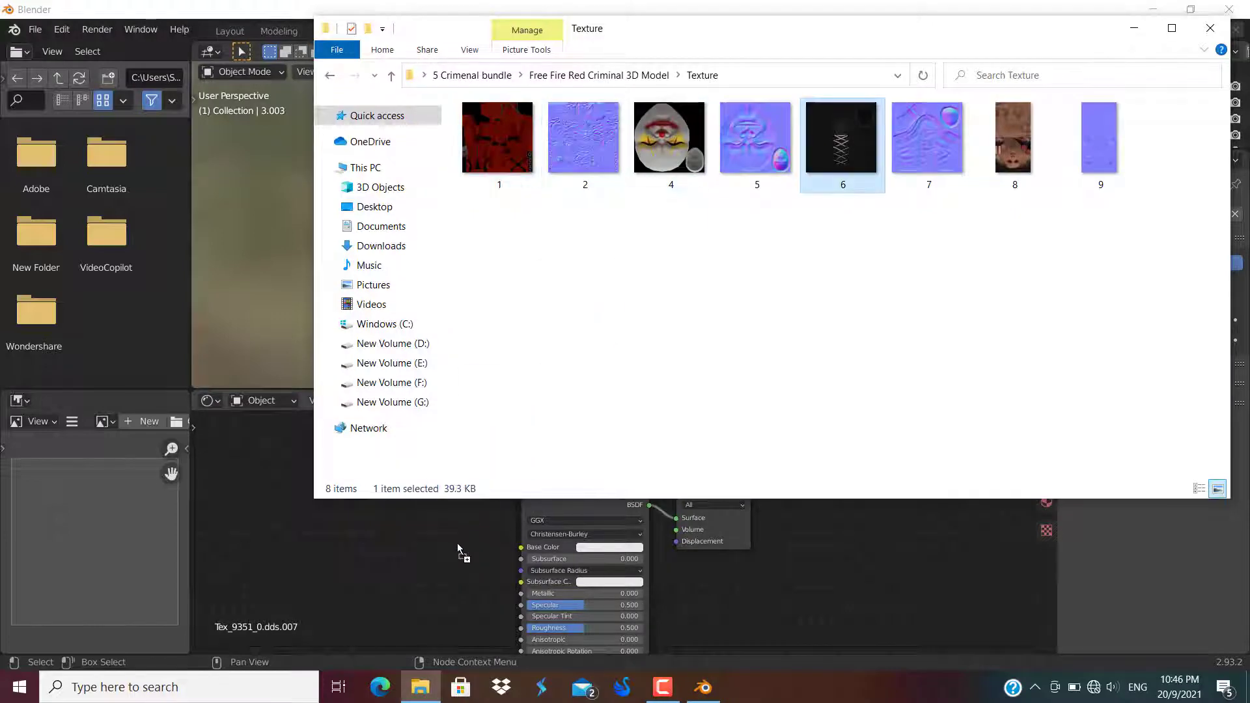
left_click_drag(458, 549, 363, 522)
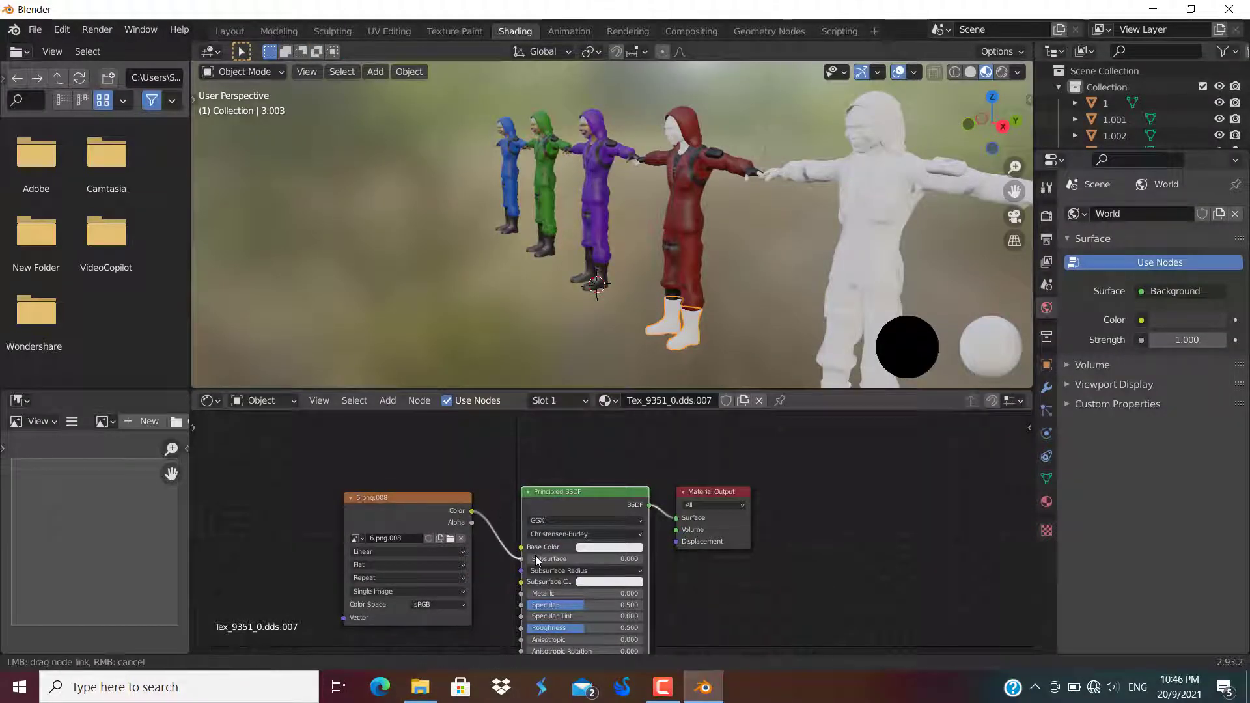
left_click(670, 249)
Step: Add texture image 4 to the material of the red criminal's mask and connect its Color to the Base Color
left_click(677, 138)
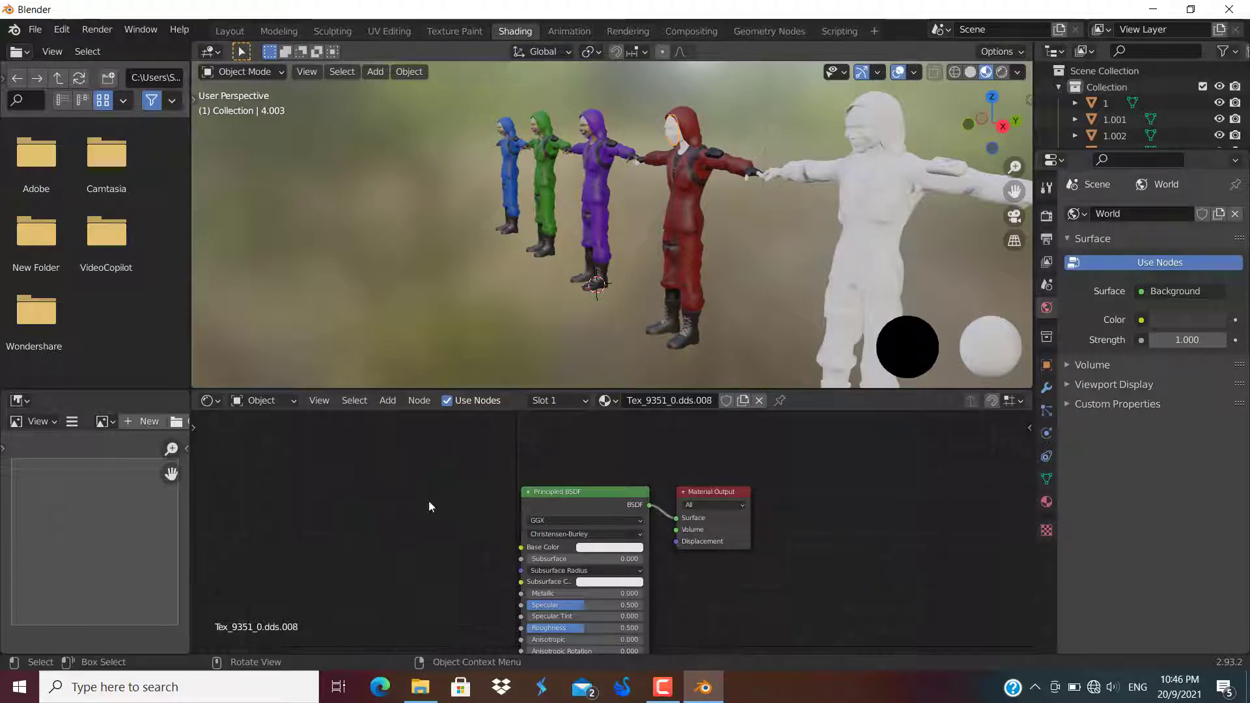
left_click(420, 686)
left_click_drag(677, 150, 376, 635)
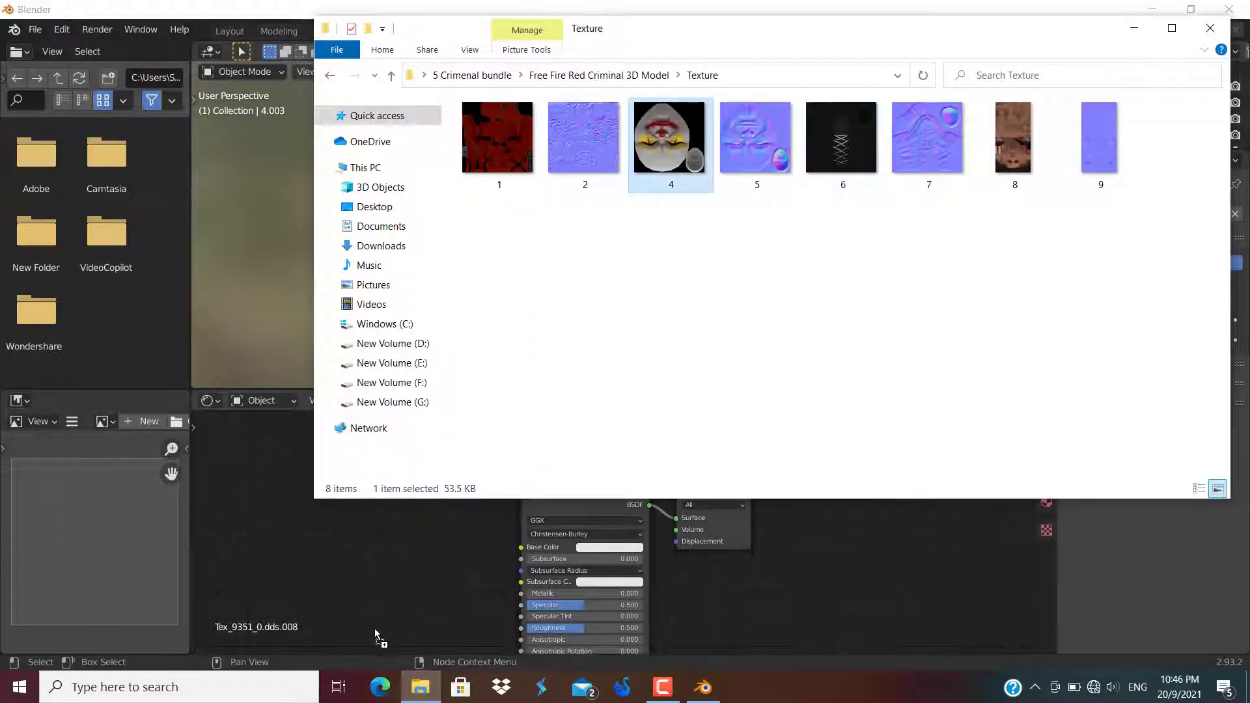
left_click_drag(384, 551, 349, 524)
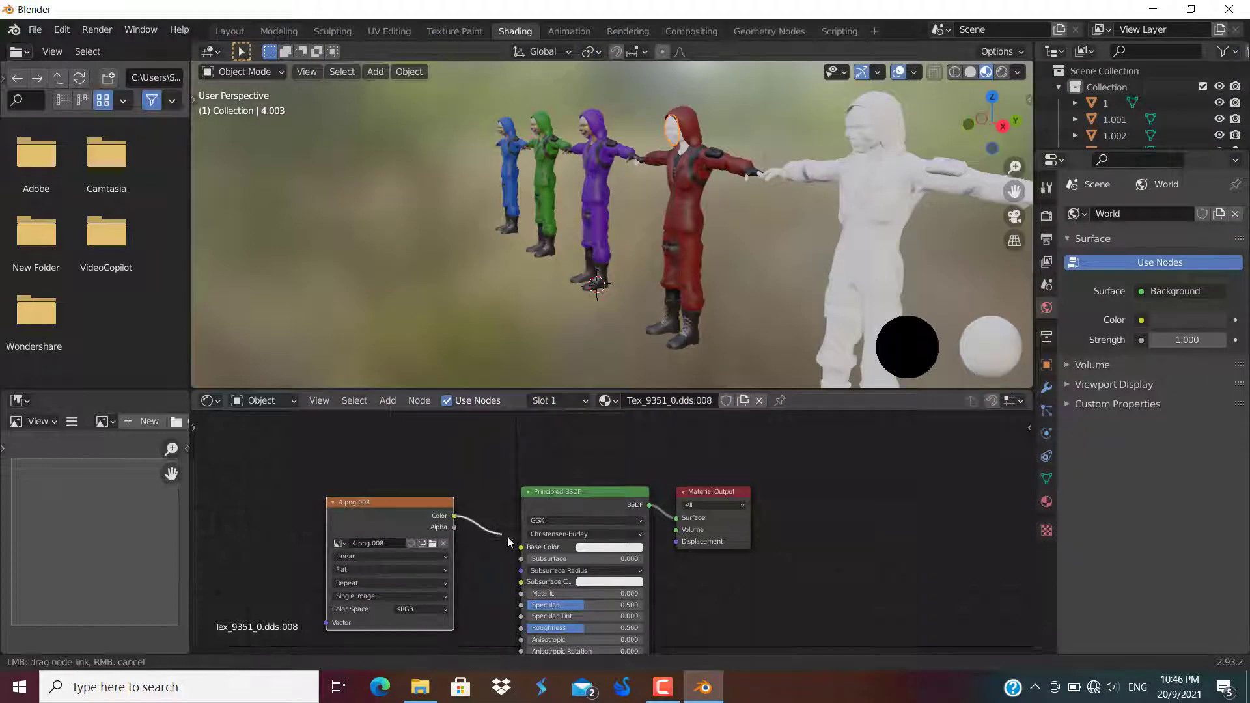
left_click_drag(528, 554, 525, 549)
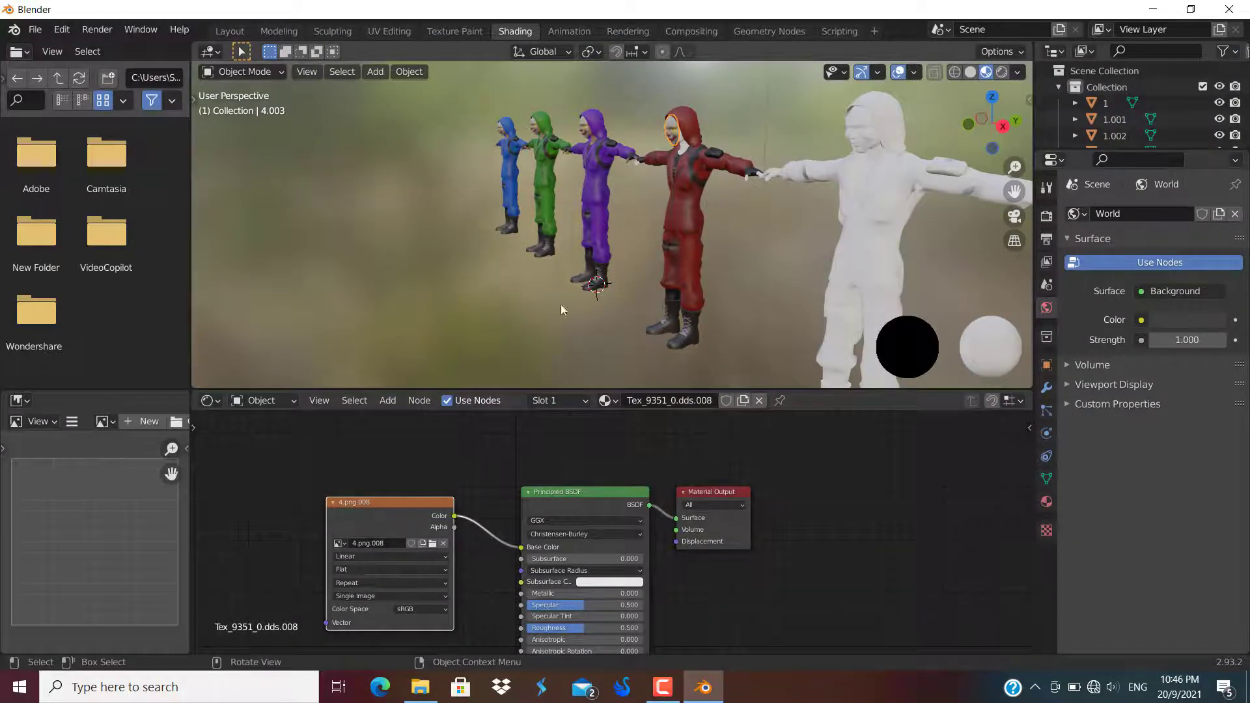
Step: Add texture image 8 to the material of the red criminal's head and hands and connect its Color to the Base Color
left_click(683, 142)
scroll(625, 242, "up", 2)
left_click(702, 123)
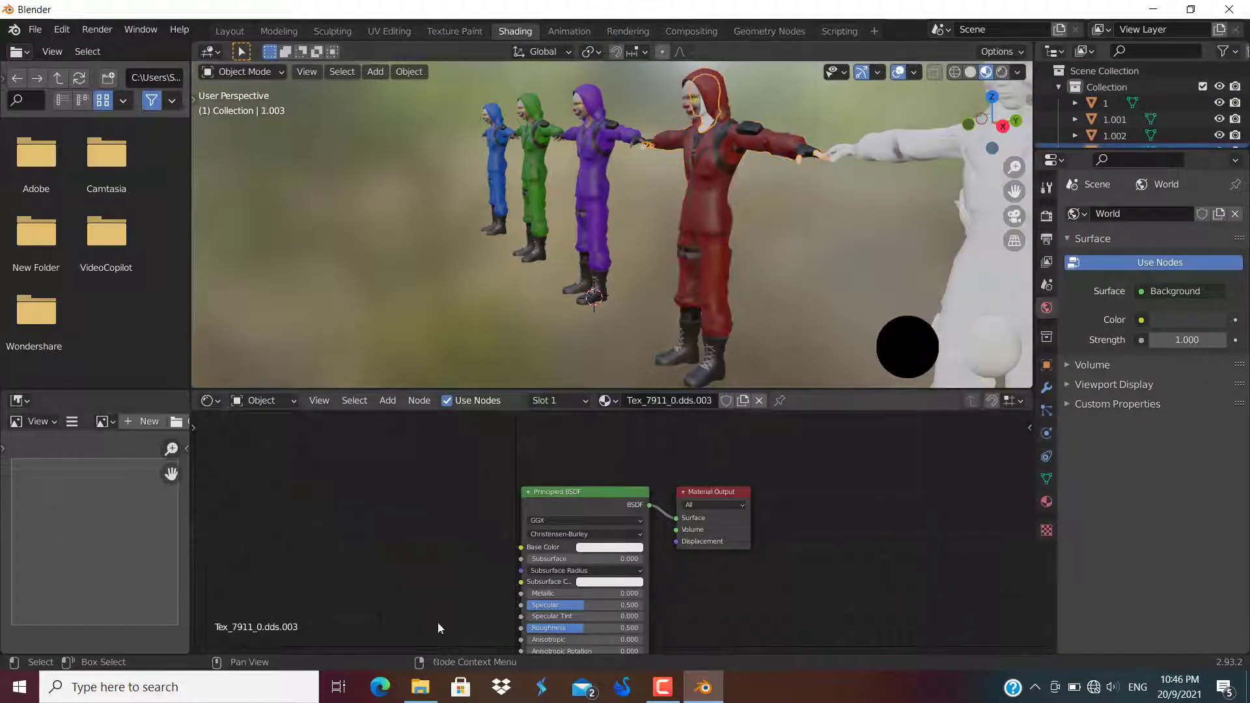
left_click(420, 687)
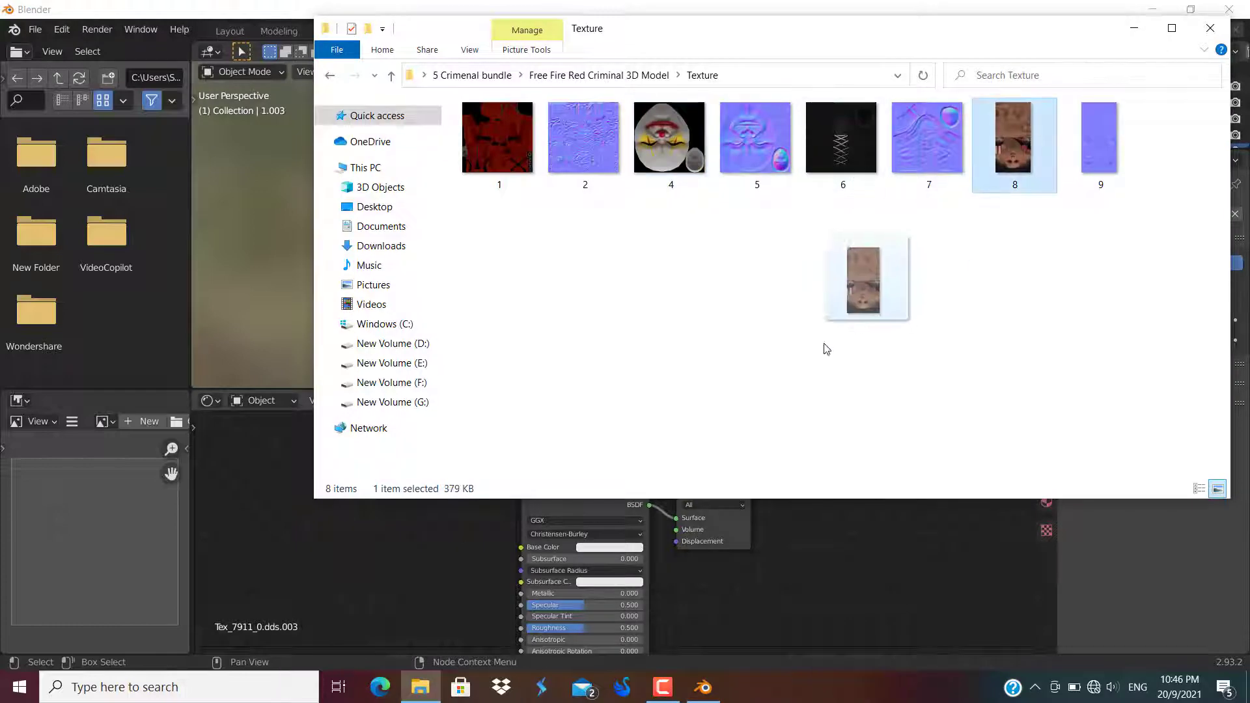
left_click_drag(825, 349, 388, 495)
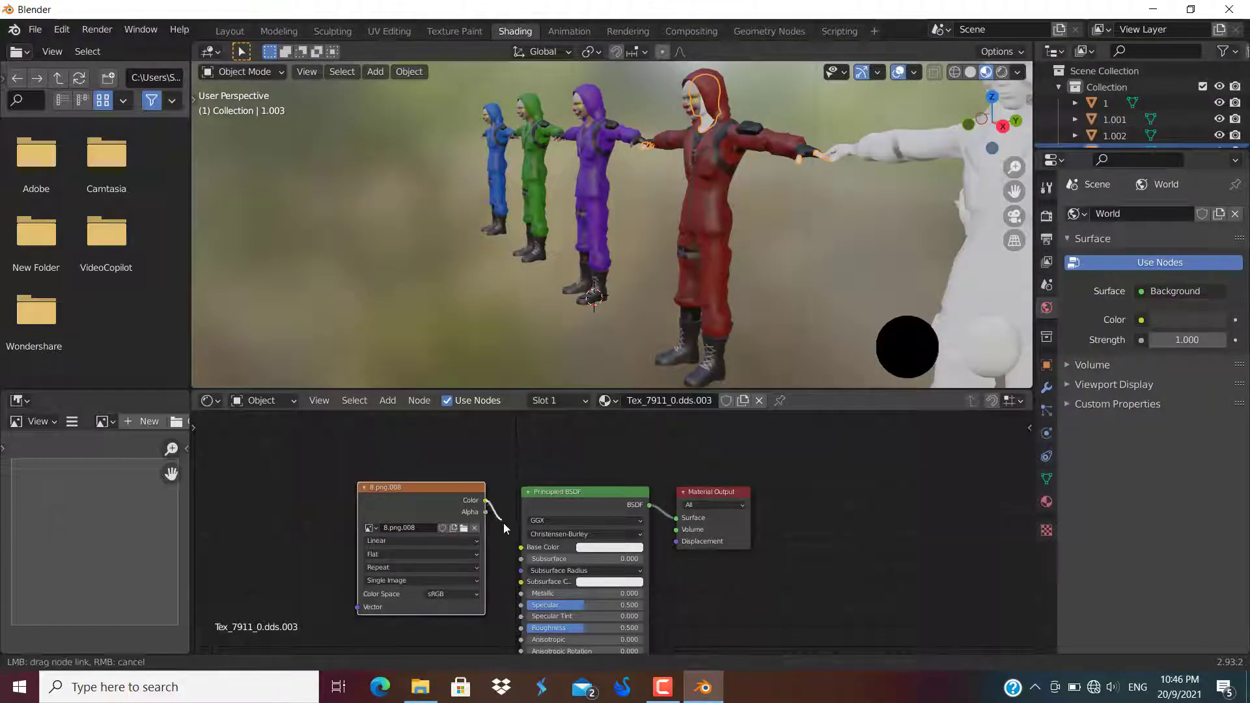
left_click_drag(524, 548, 523, 547)
Step: Select the fifth character's body and open the Free Fire Yellow Criminal 3D Model Texture folder in File Explorer
left_click(602, 299)
scroll(760, 270, "down", 2)
middle_click_drag(761, 271, 724, 150)
left_click(682, 214)
left_click(420, 687)
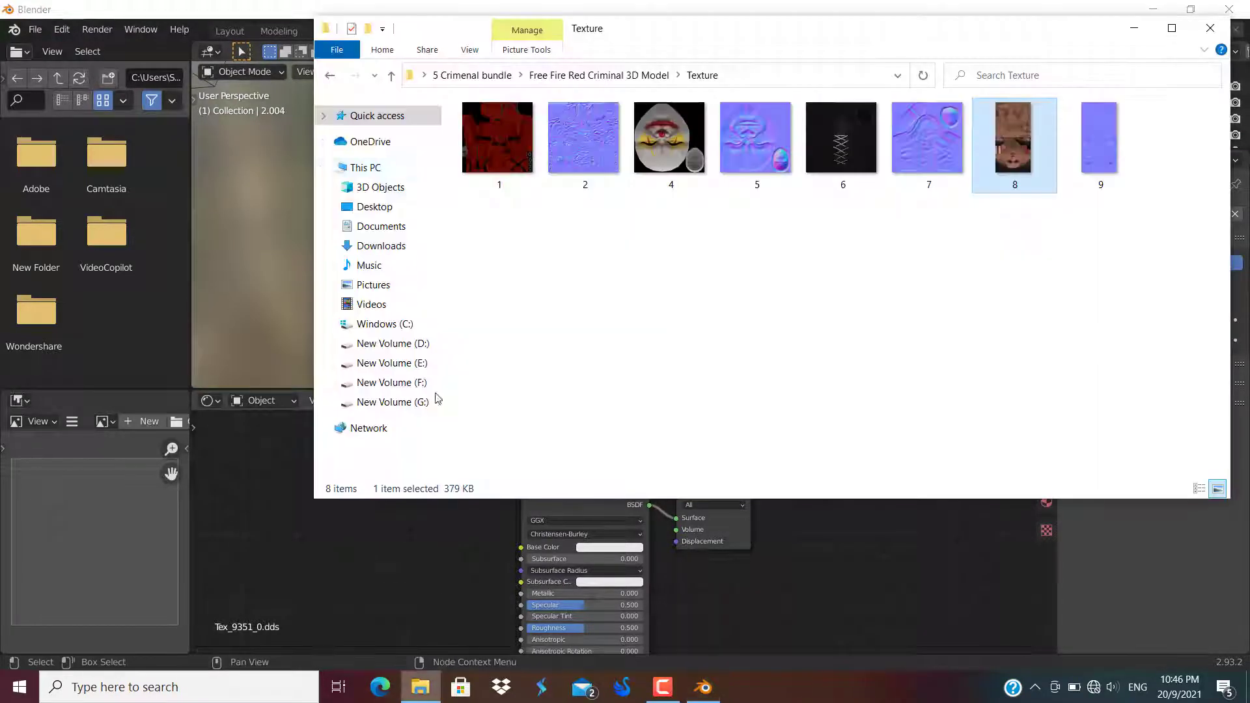
left_click(330, 75)
left_click(330, 75)
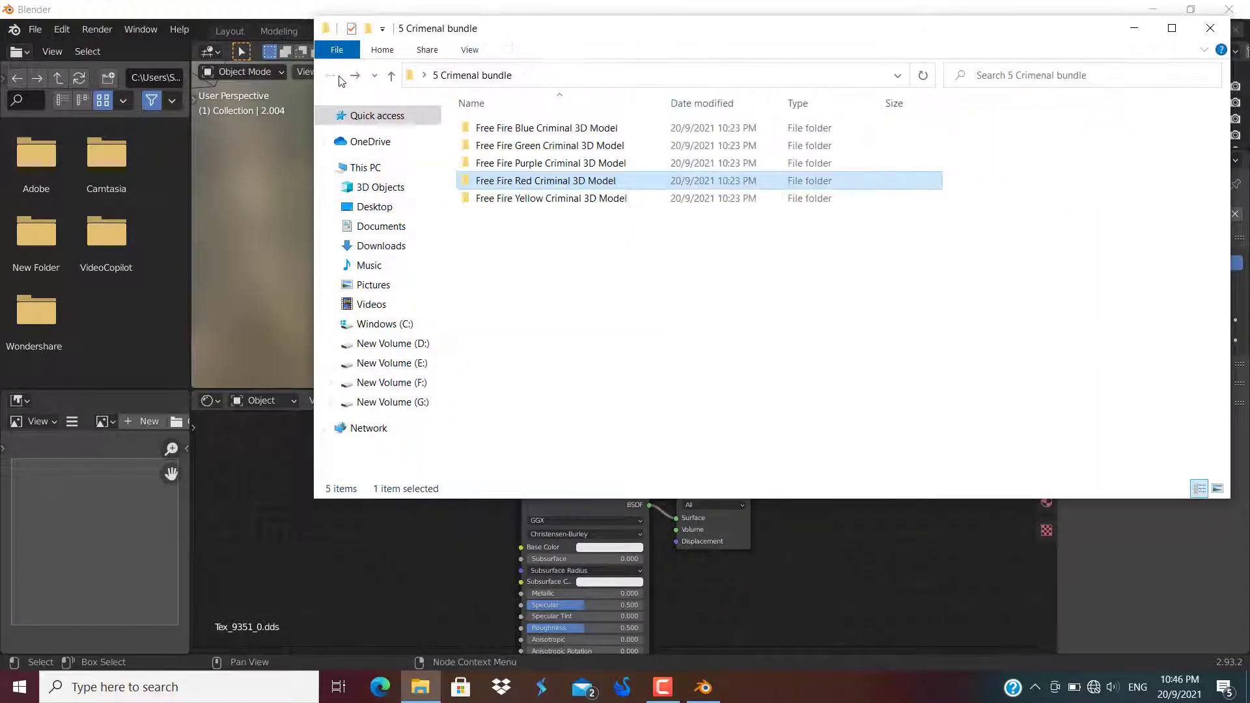
double_click(492, 197)
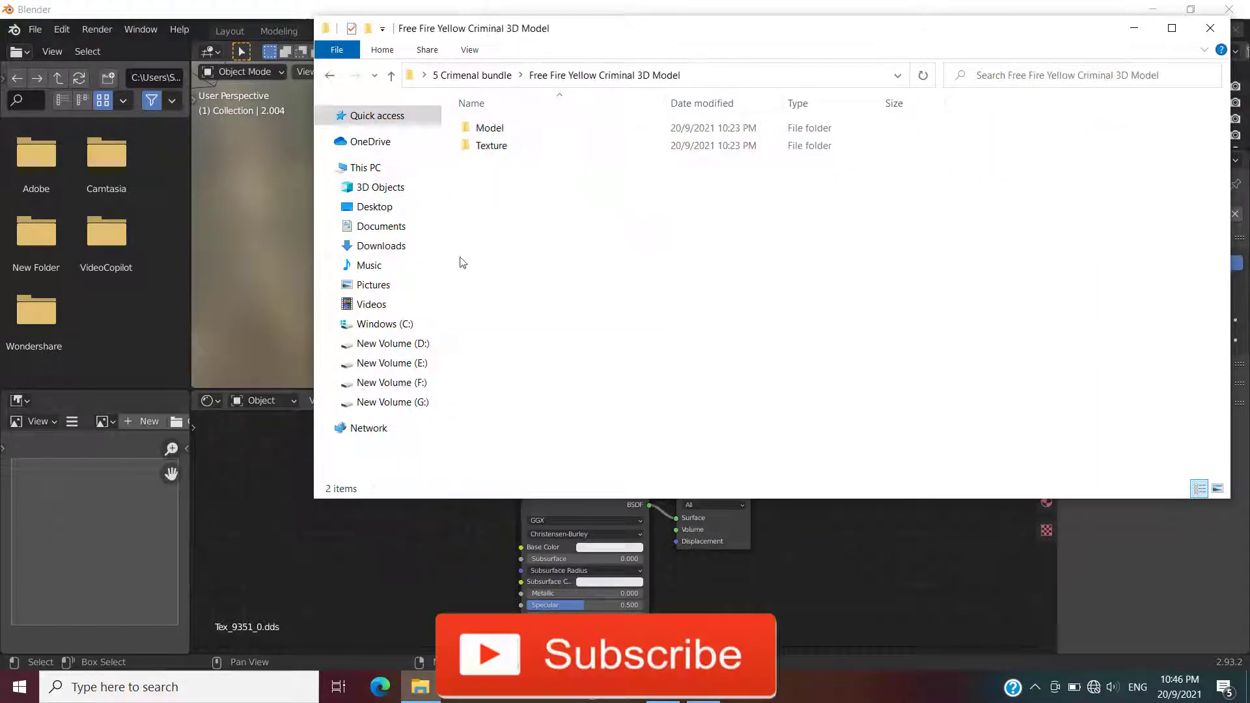
double_click(524, 145)
Step: Add yellow criminal texture image 3 to the body material and image 6 to the boots material, connecting each Color to the Base Color
left_click_drag(494, 237, 1029, 140)
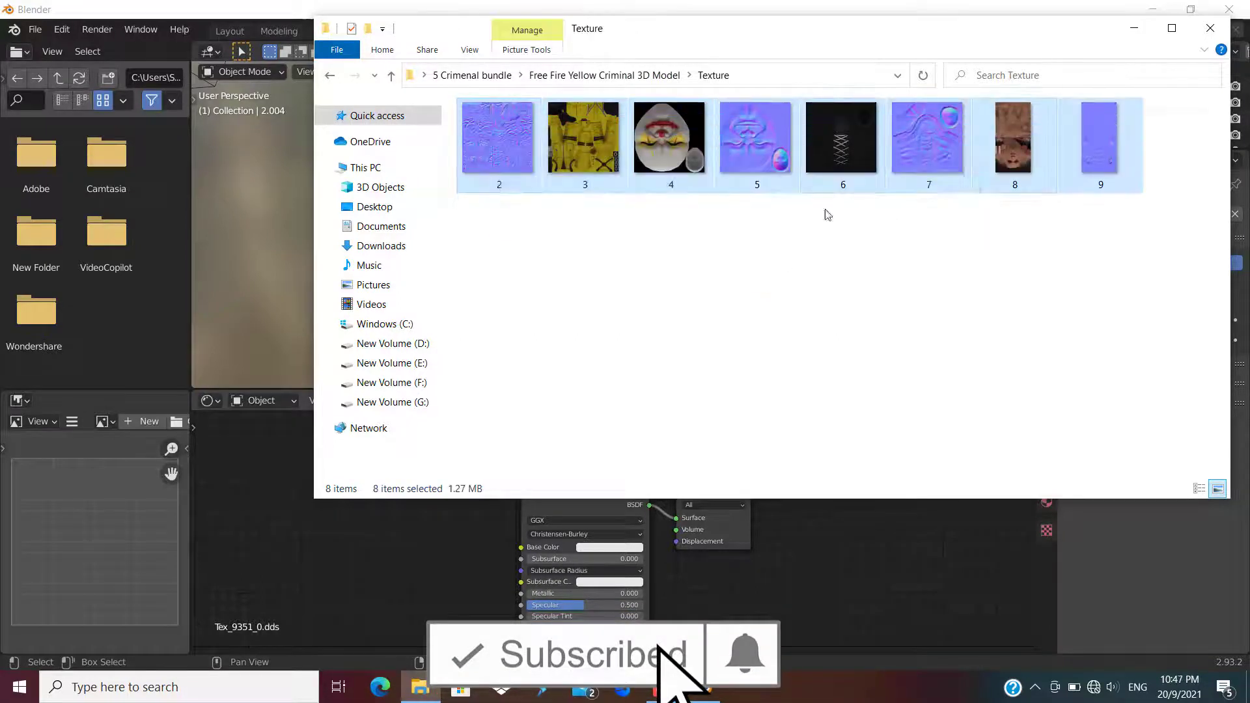
left_click(634, 194)
left_click_drag(448, 491, 521, 547)
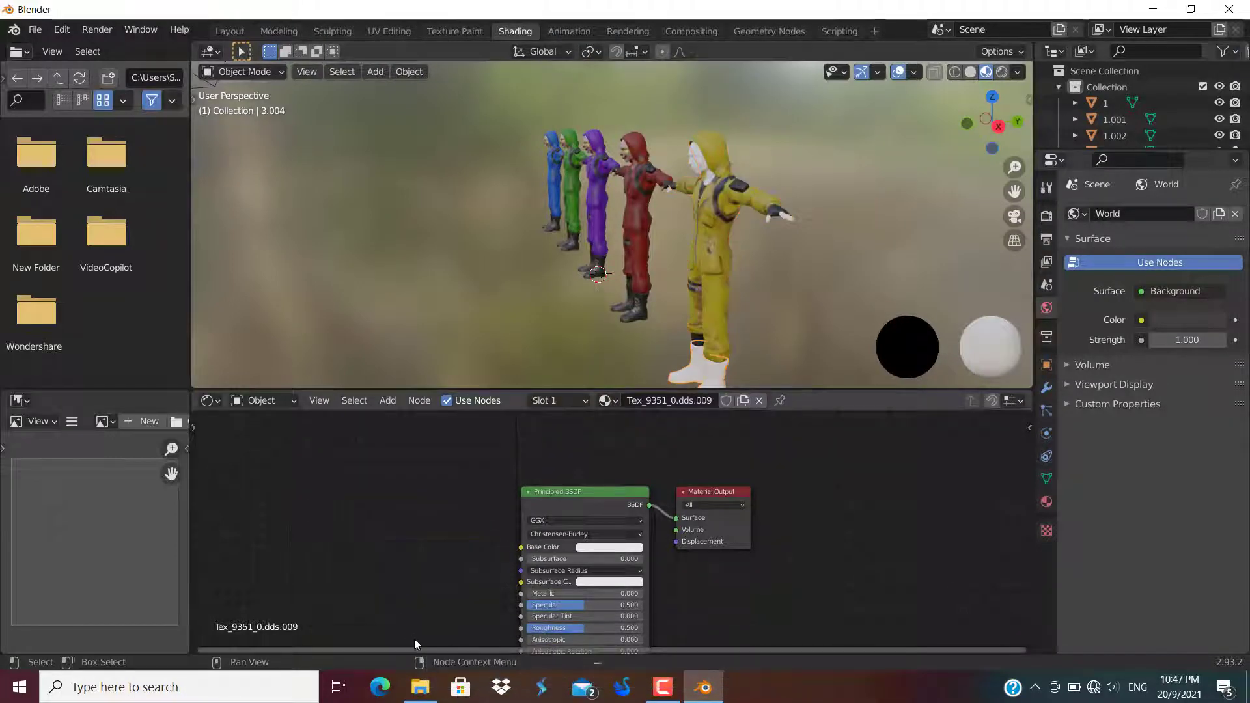
left_click(420, 687)
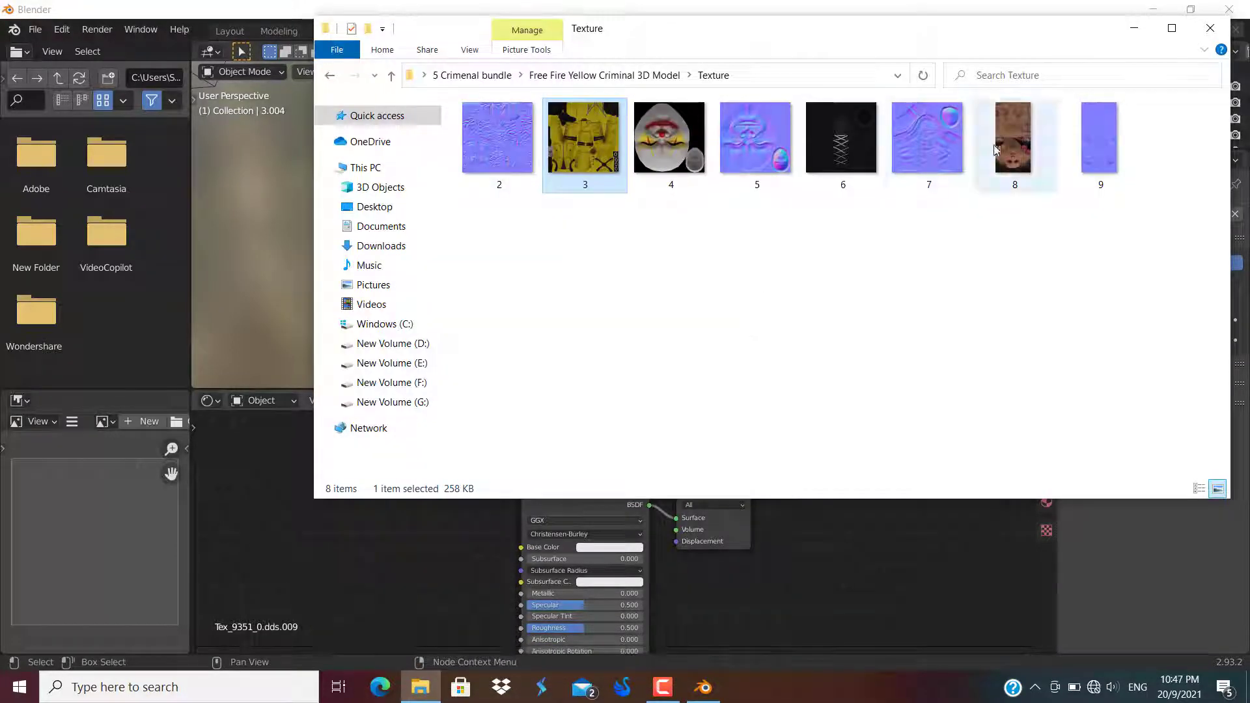
left_click_drag(823, 189, 357, 569)
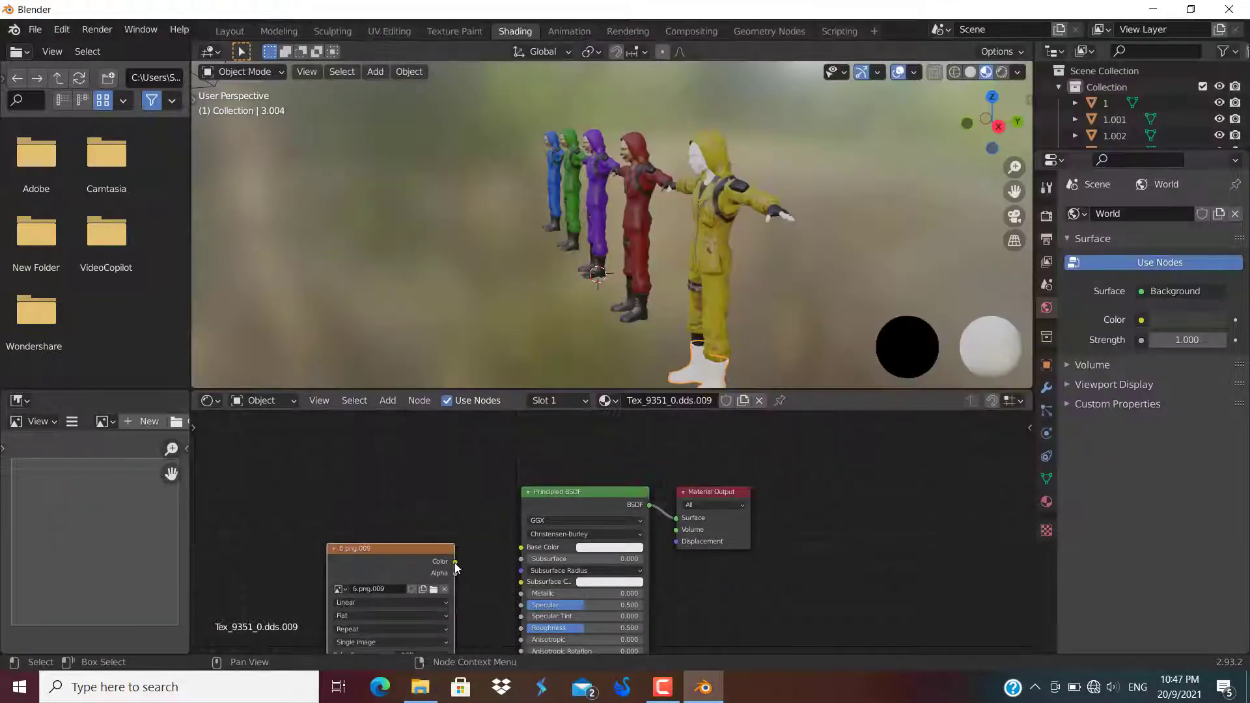
Step: Add texture image 4 to the material of the yellow criminal's mask and connect its Color to the Base Color
left_click(692, 158)
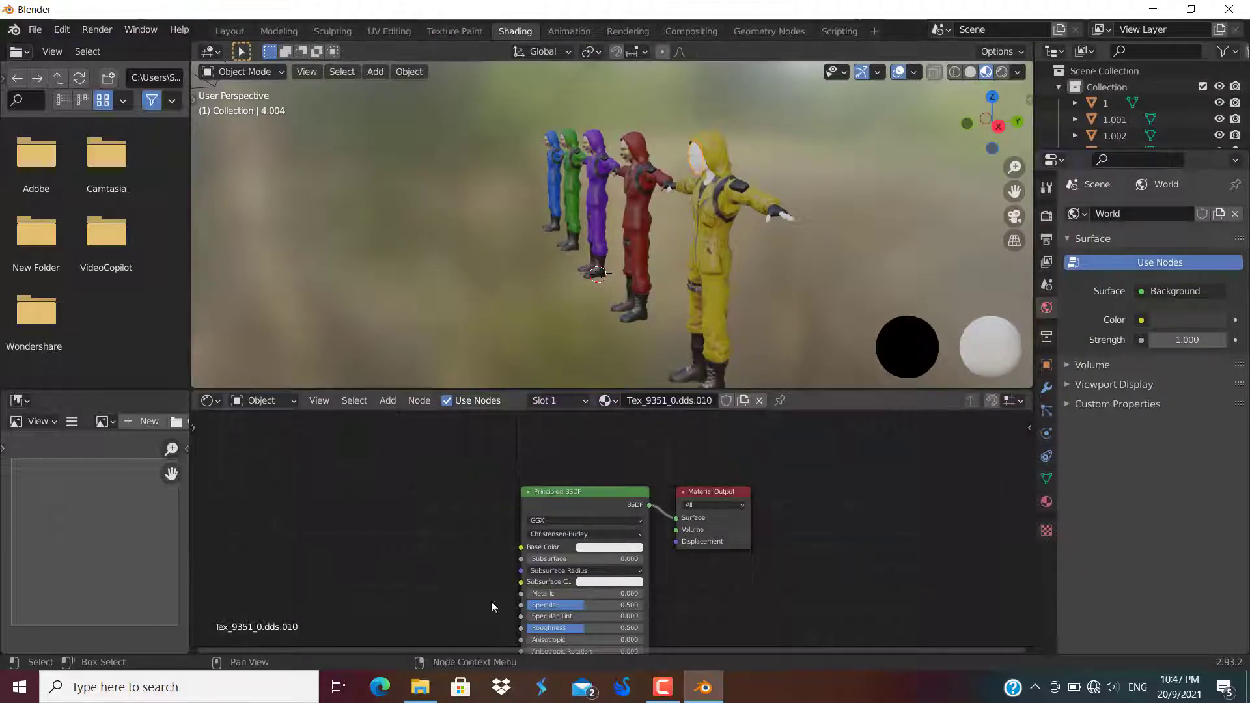
left_click(420, 687)
left_click(662, 166)
left_click_drag(662, 166, 430, 573)
left_click_drag(520, 550, 520, 547)
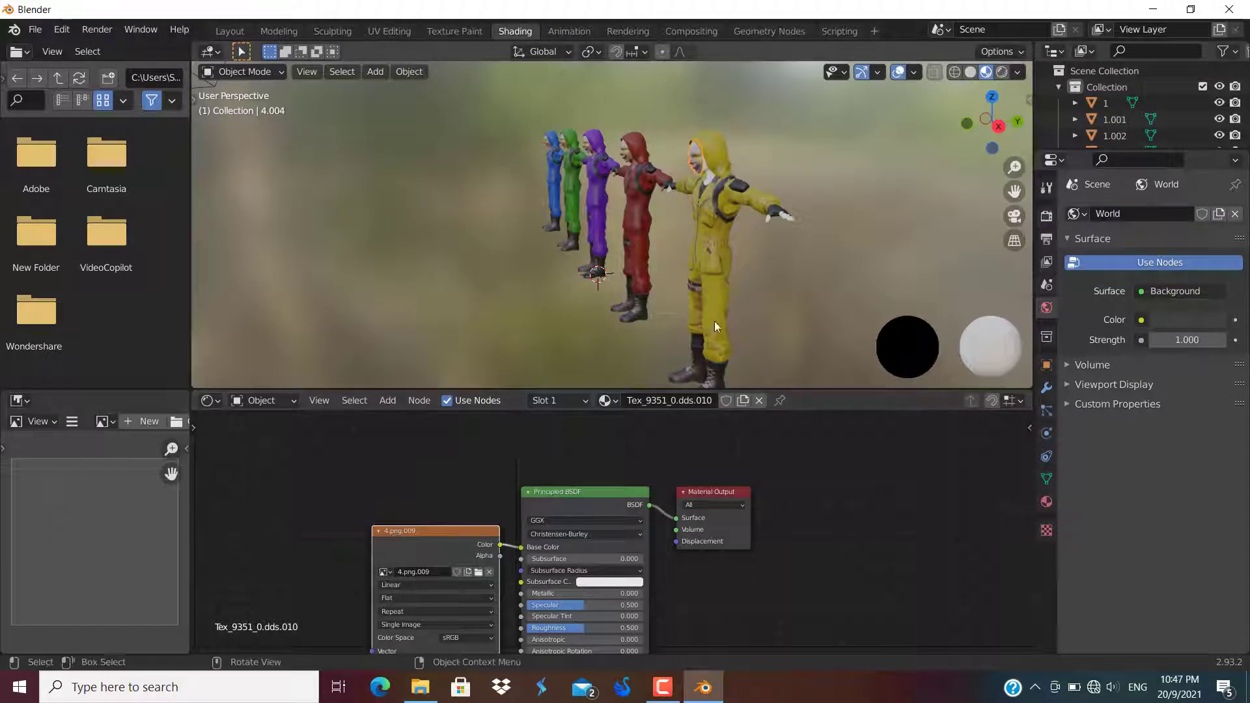
Step: Add texture image 8 to the material of the yellow criminal's head and hands and connect its Color to the Base Color
left_click(787, 216)
left_click(420, 687)
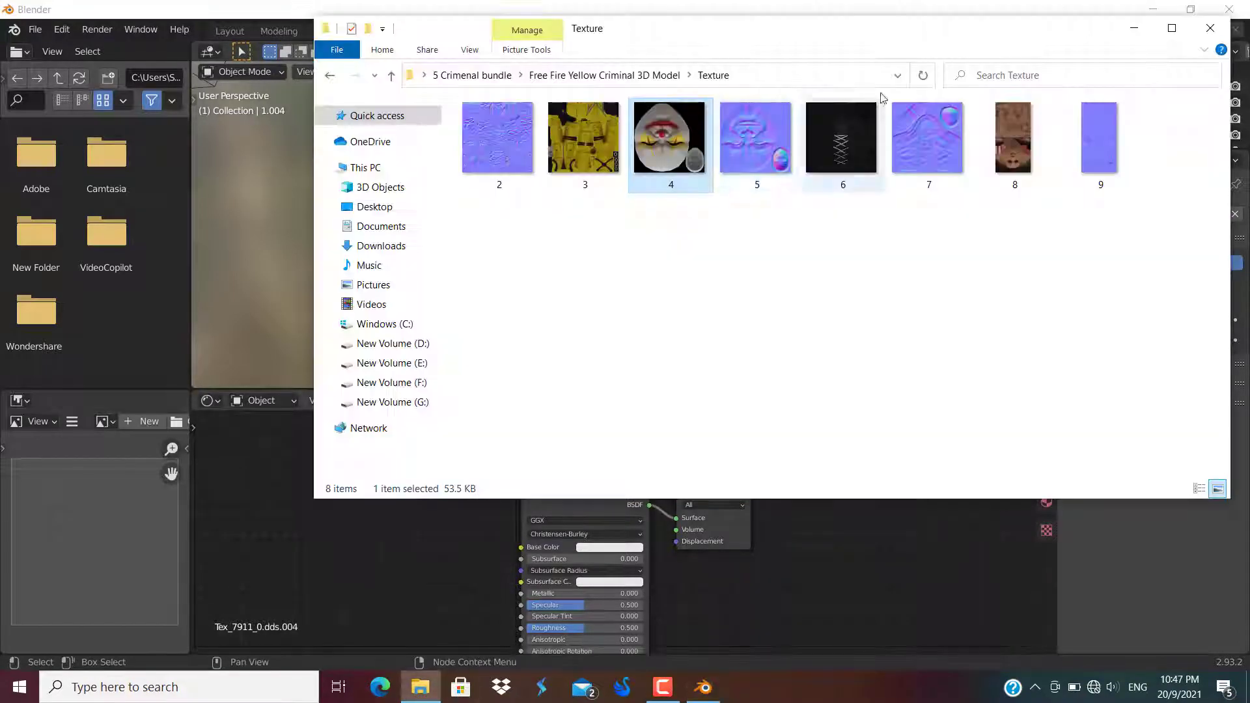
left_click_drag(1033, 150, 377, 530)
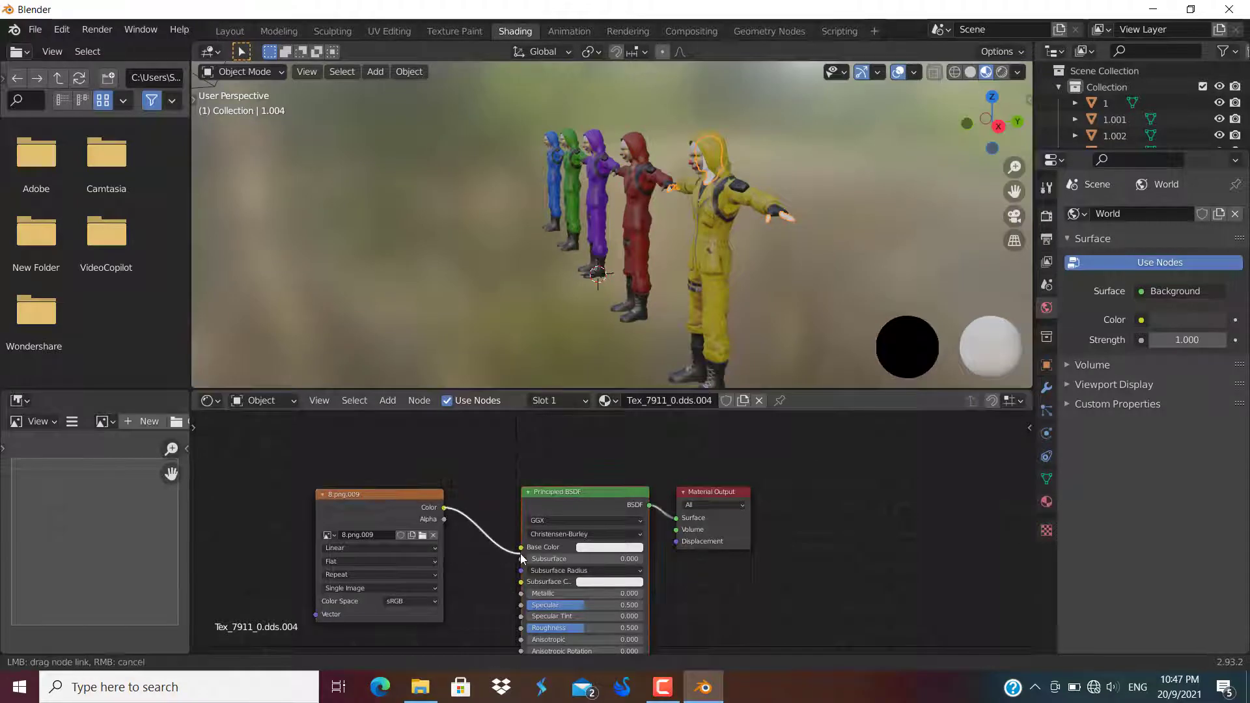
left_click_drag(521, 554, 522, 547)
Step: Inspect the five textured characters from the front and switch to the Layout workspace to view the whole lineup
middle_click_drag(669, 211, 752, 211)
left_click(758, 154)
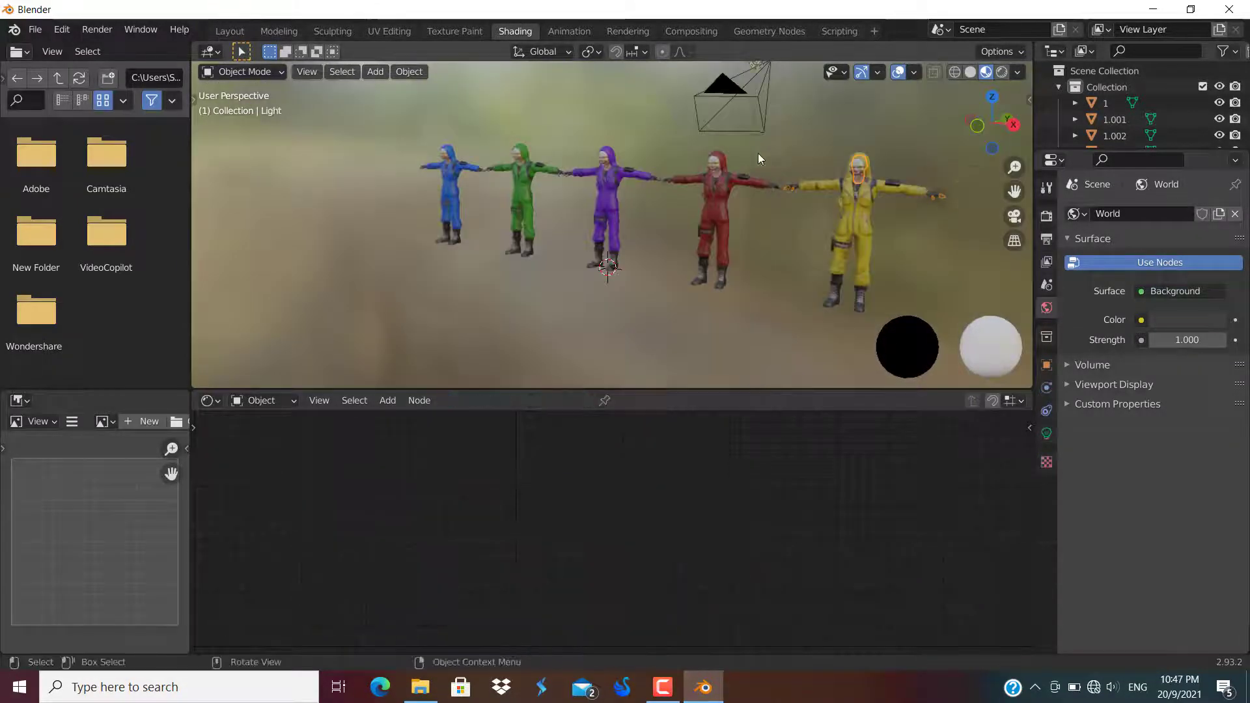
middle_click_drag(758, 154, 495, 117)
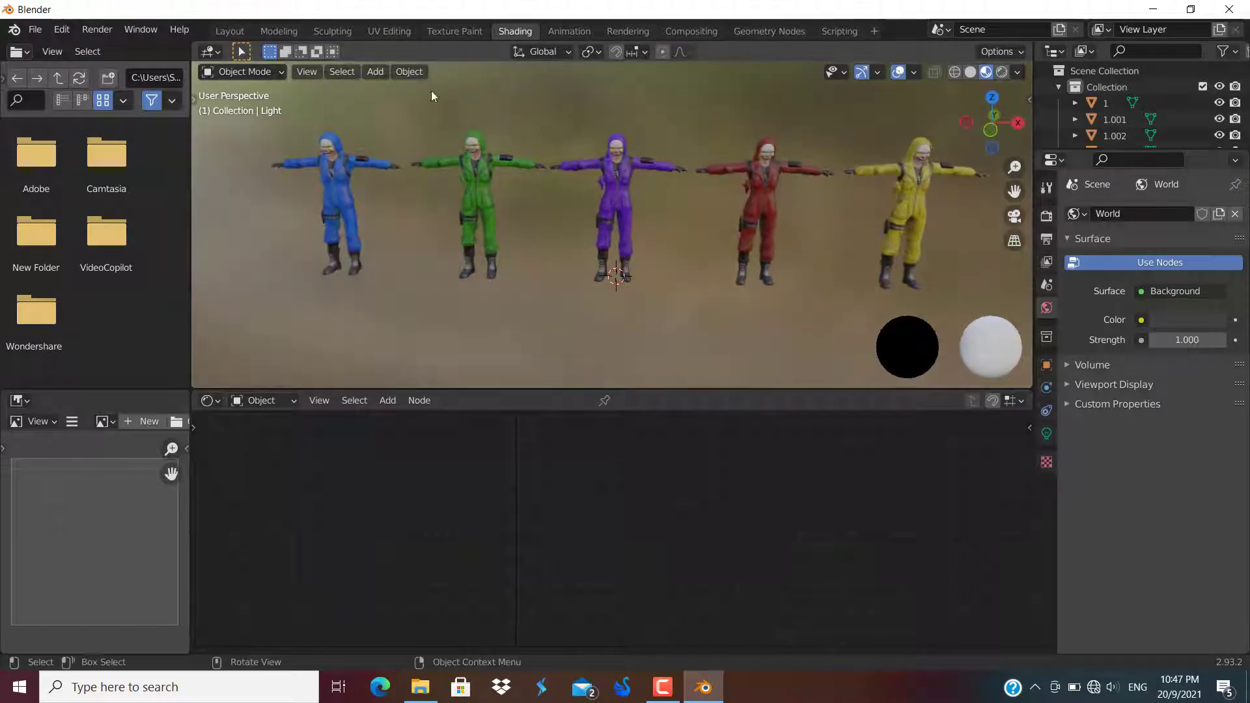
left_click(230, 30)
scroll(584, 162, "up", 2)
middle_click_drag(585, 158, 533, 220)
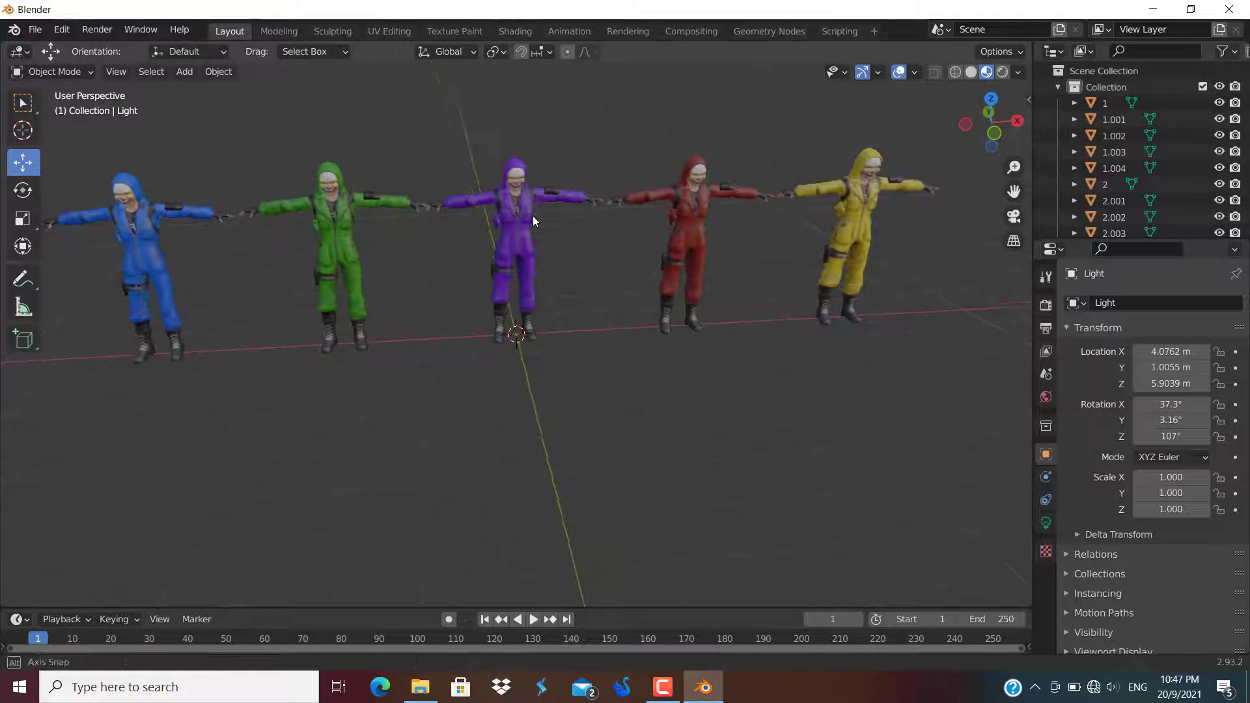
scroll(533, 216, "down", 3)
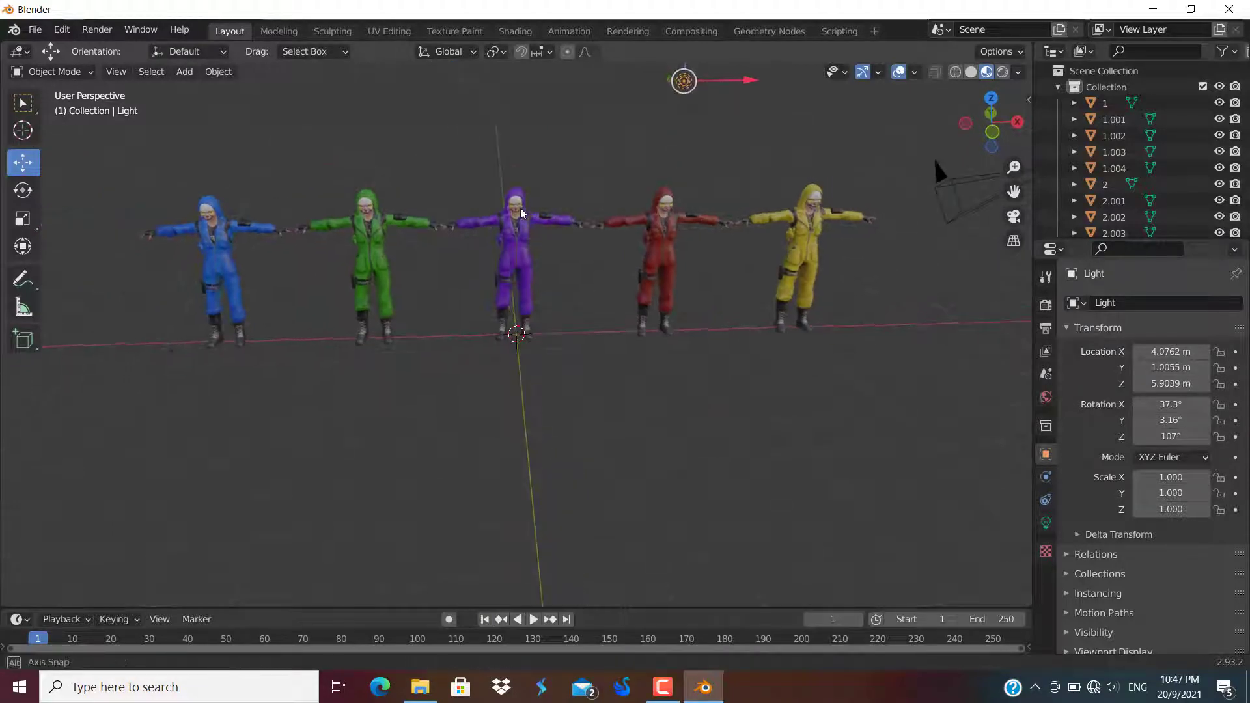